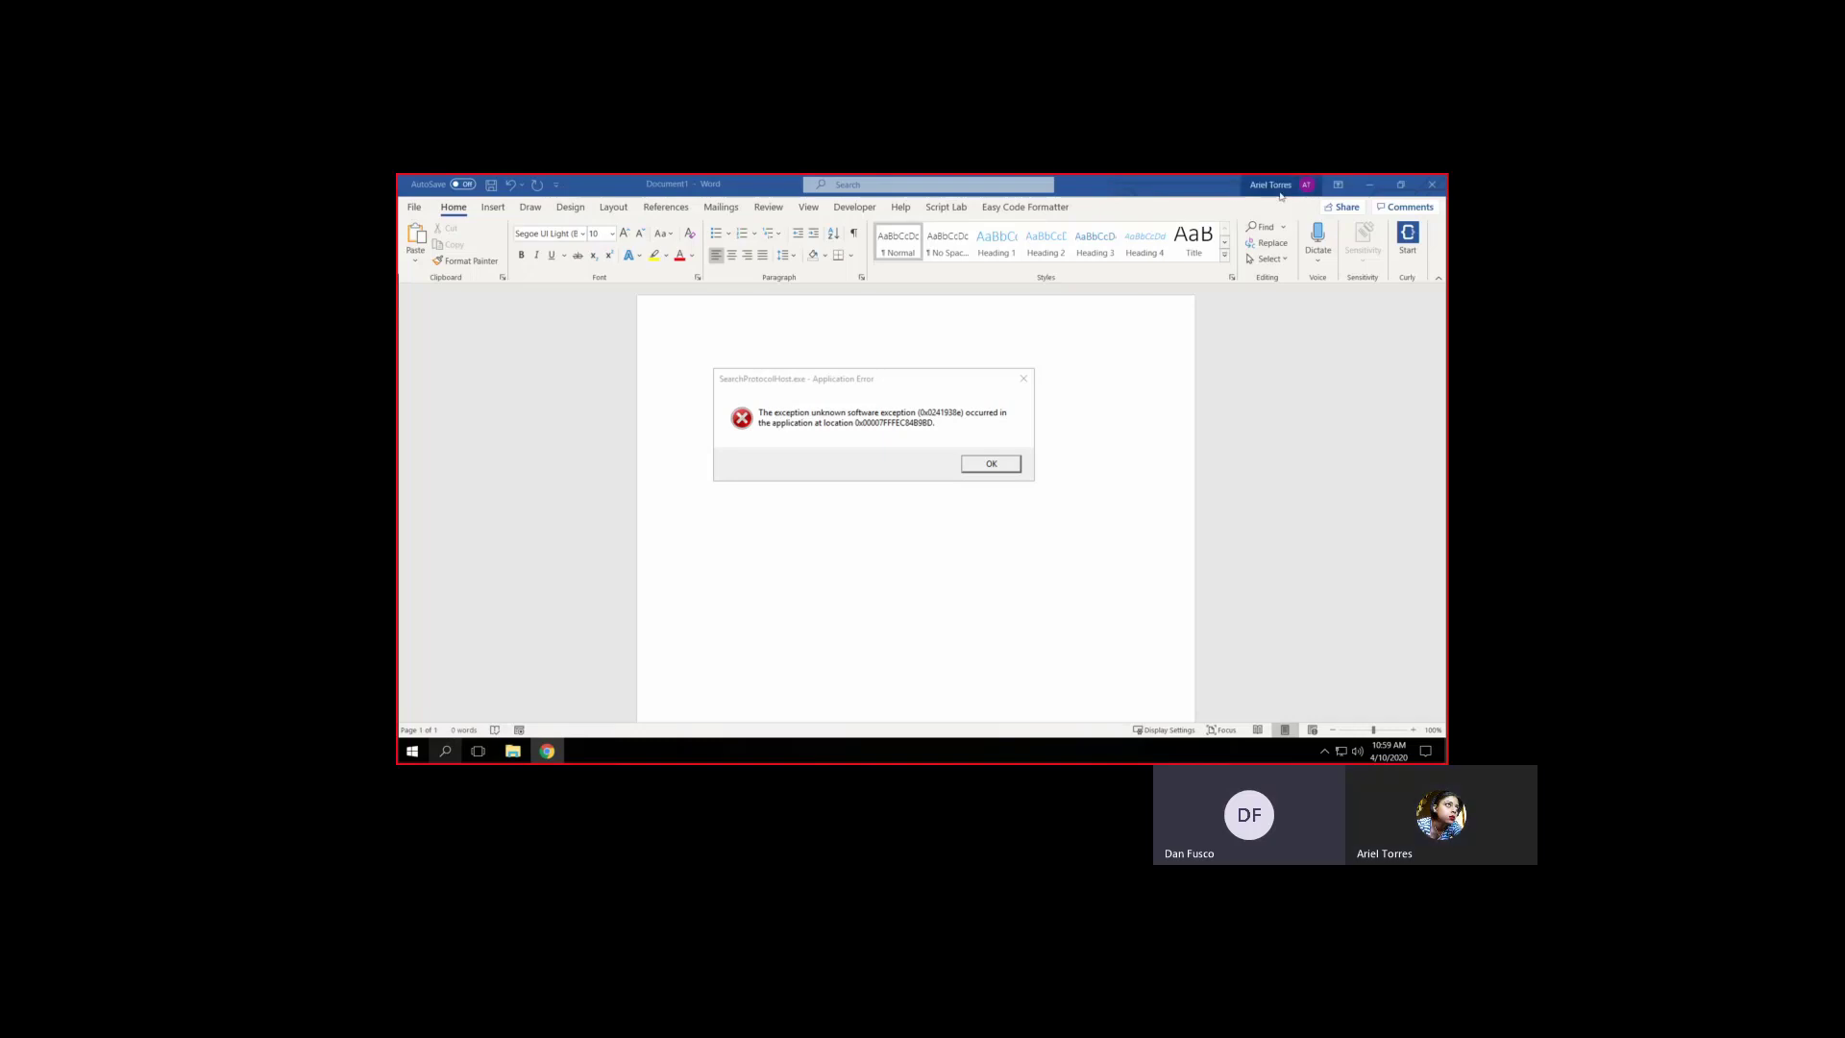
Minimize Word, open Excel, and dismiss its sign-in and product key prompts
click(1373, 186)
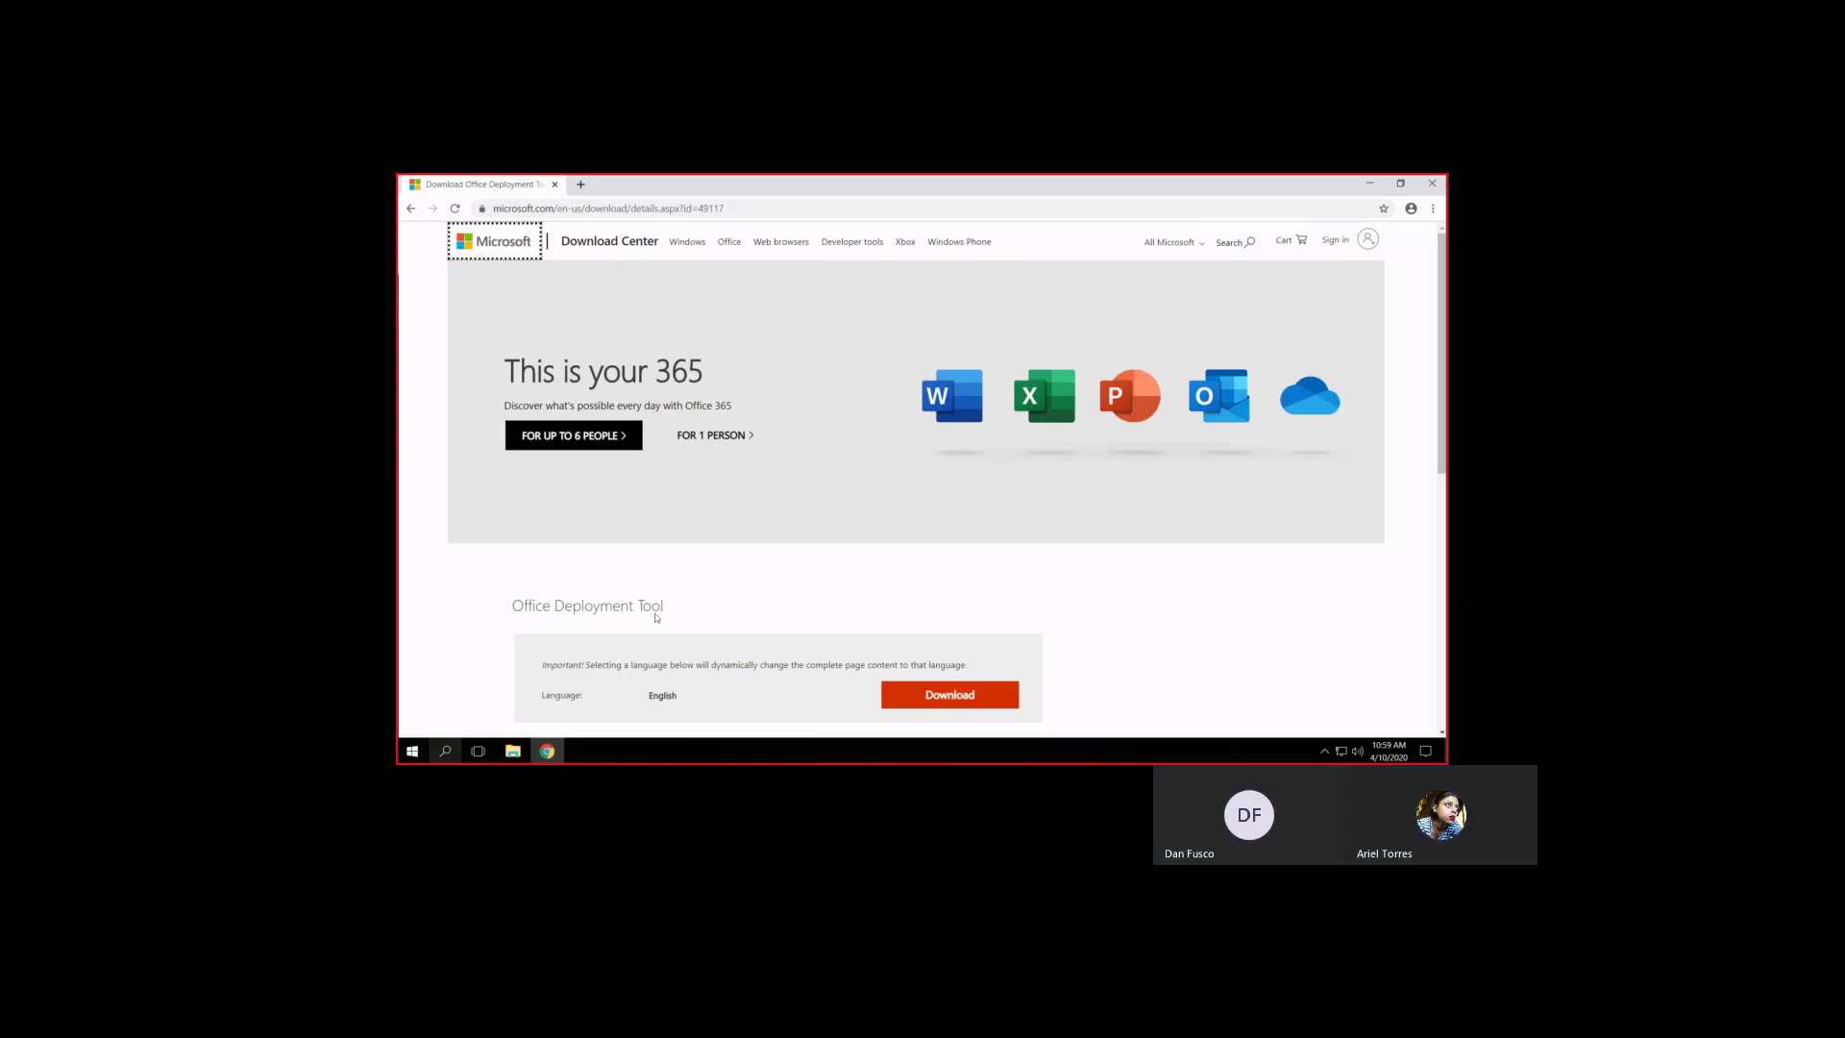
key(super)
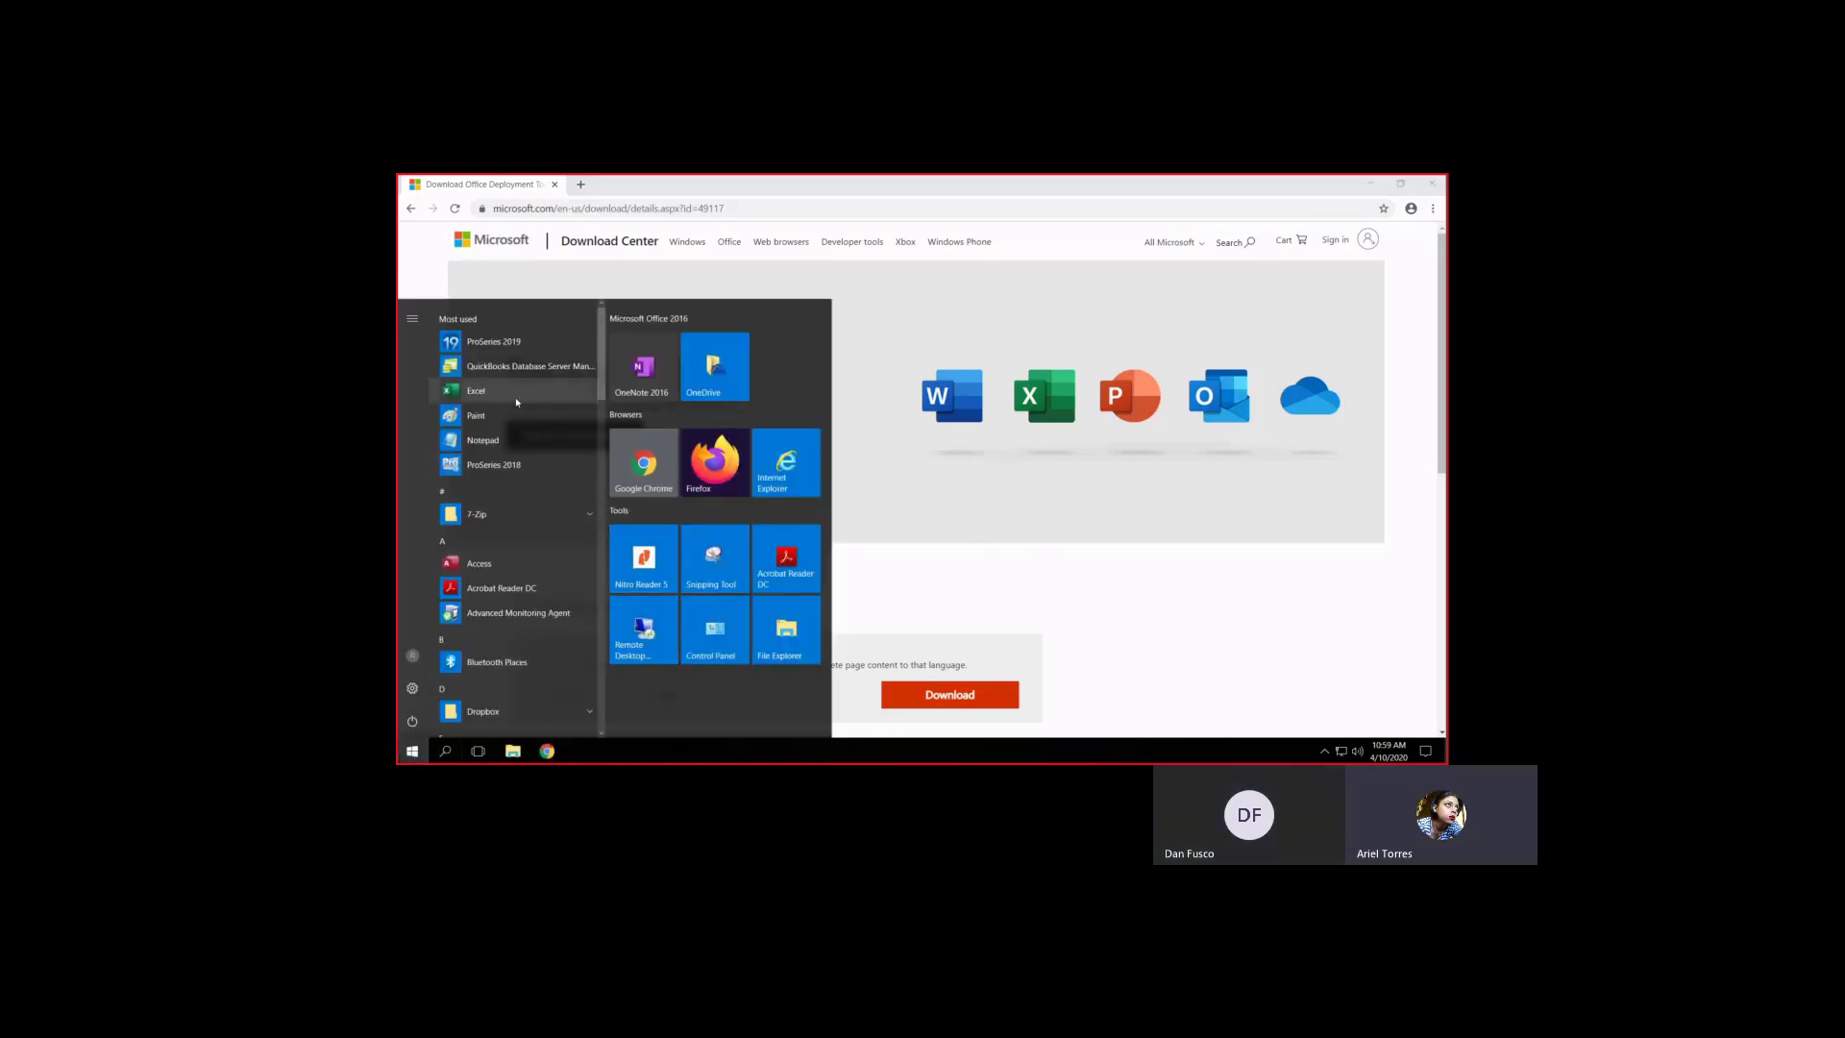
click(516, 399)
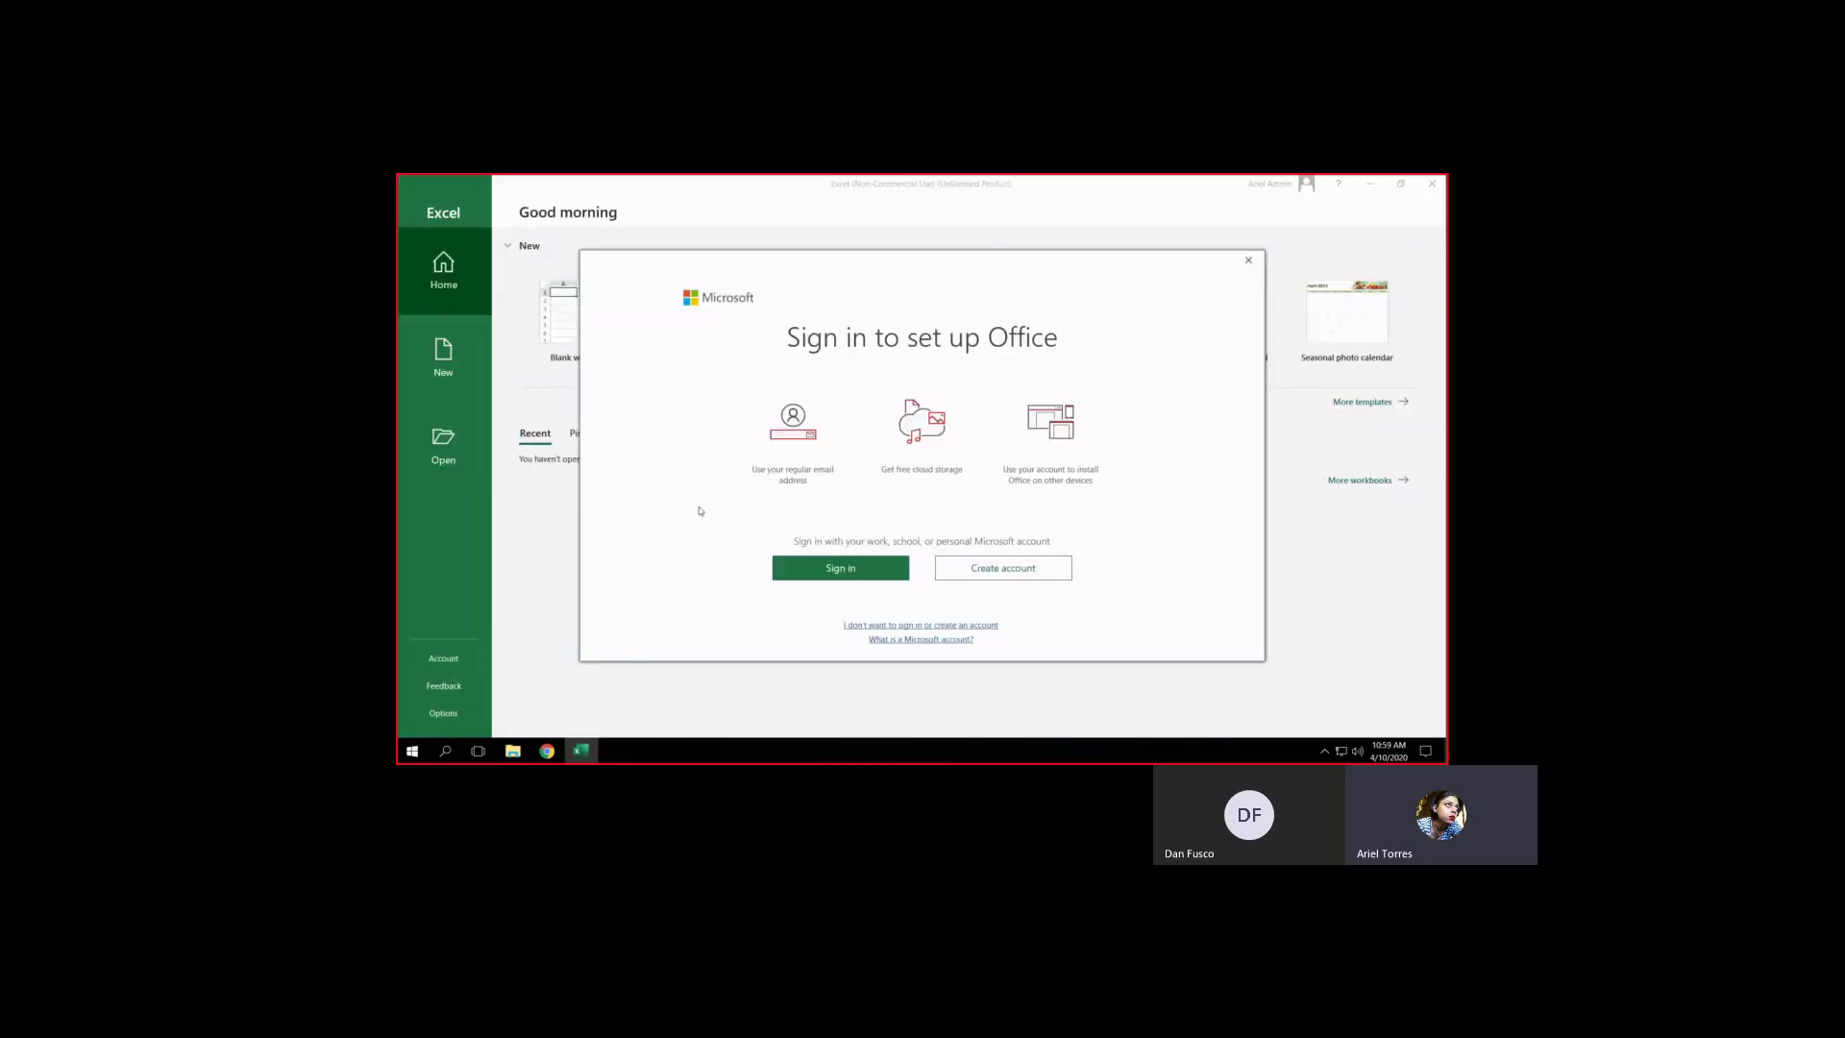
click(947, 625)
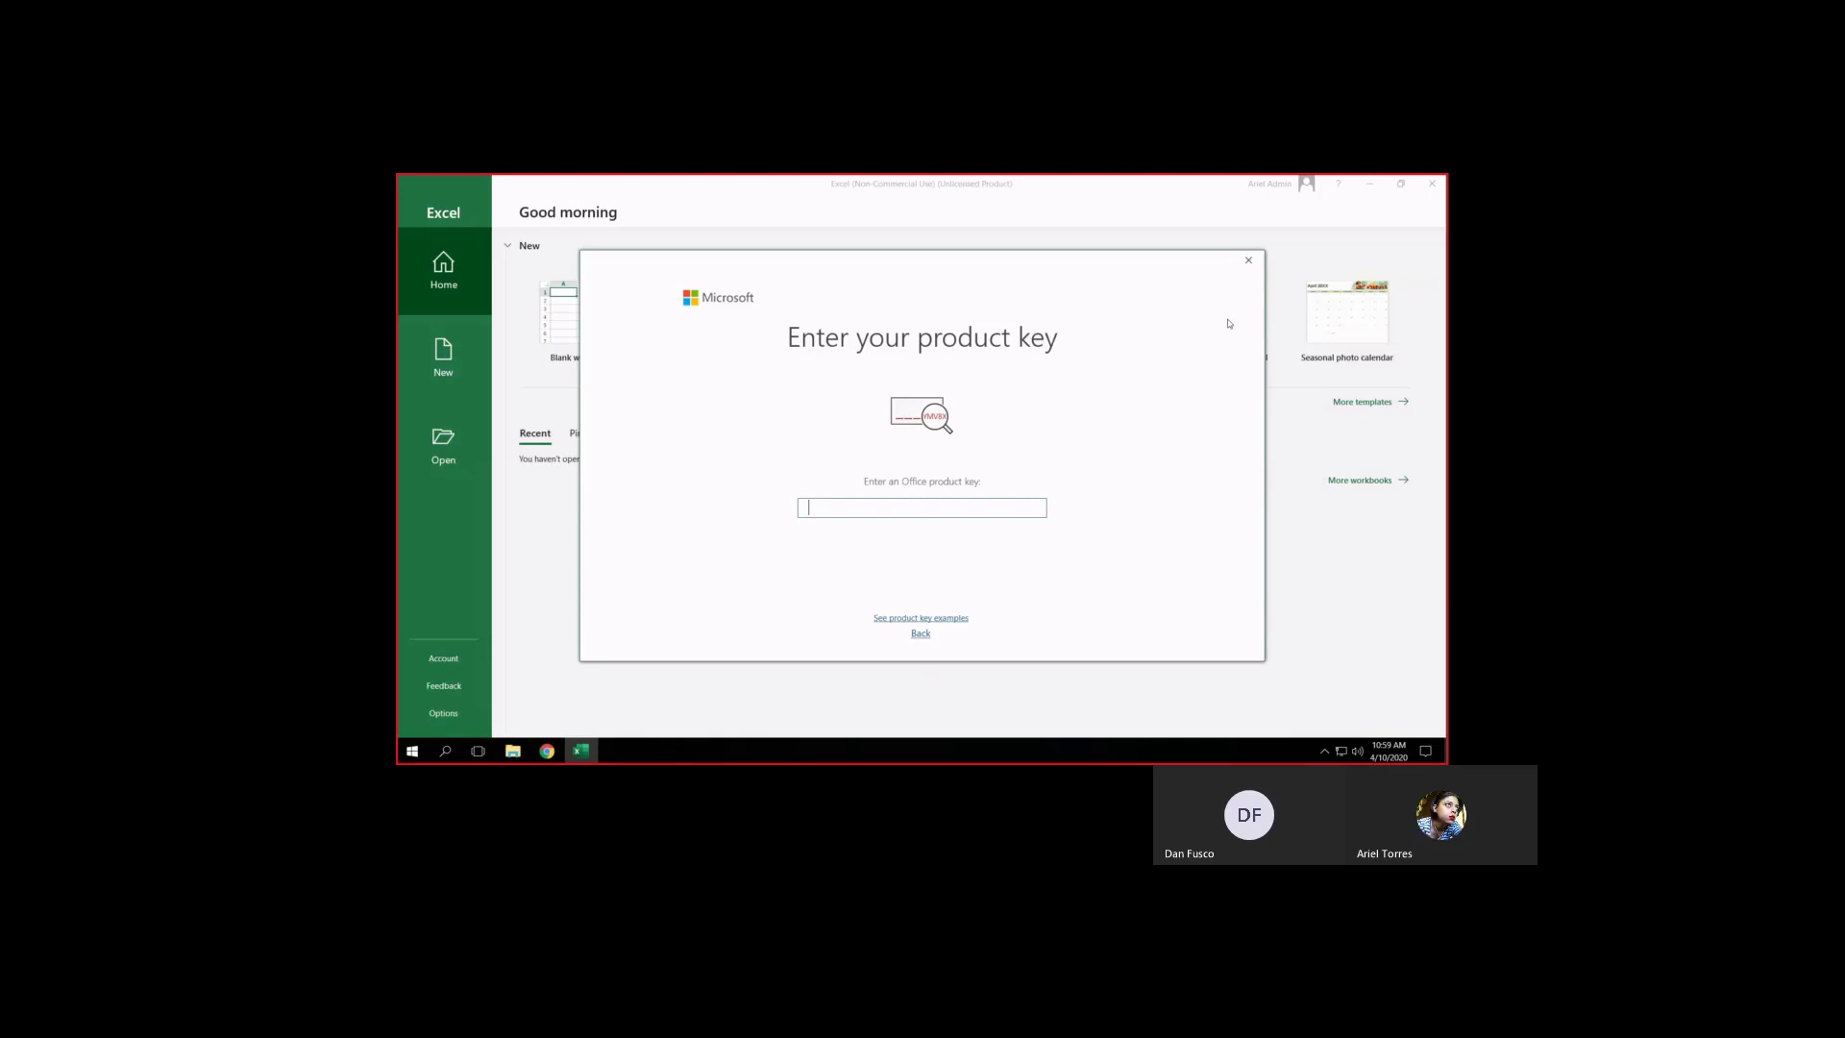
click(1248, 259)
click(443, 659)
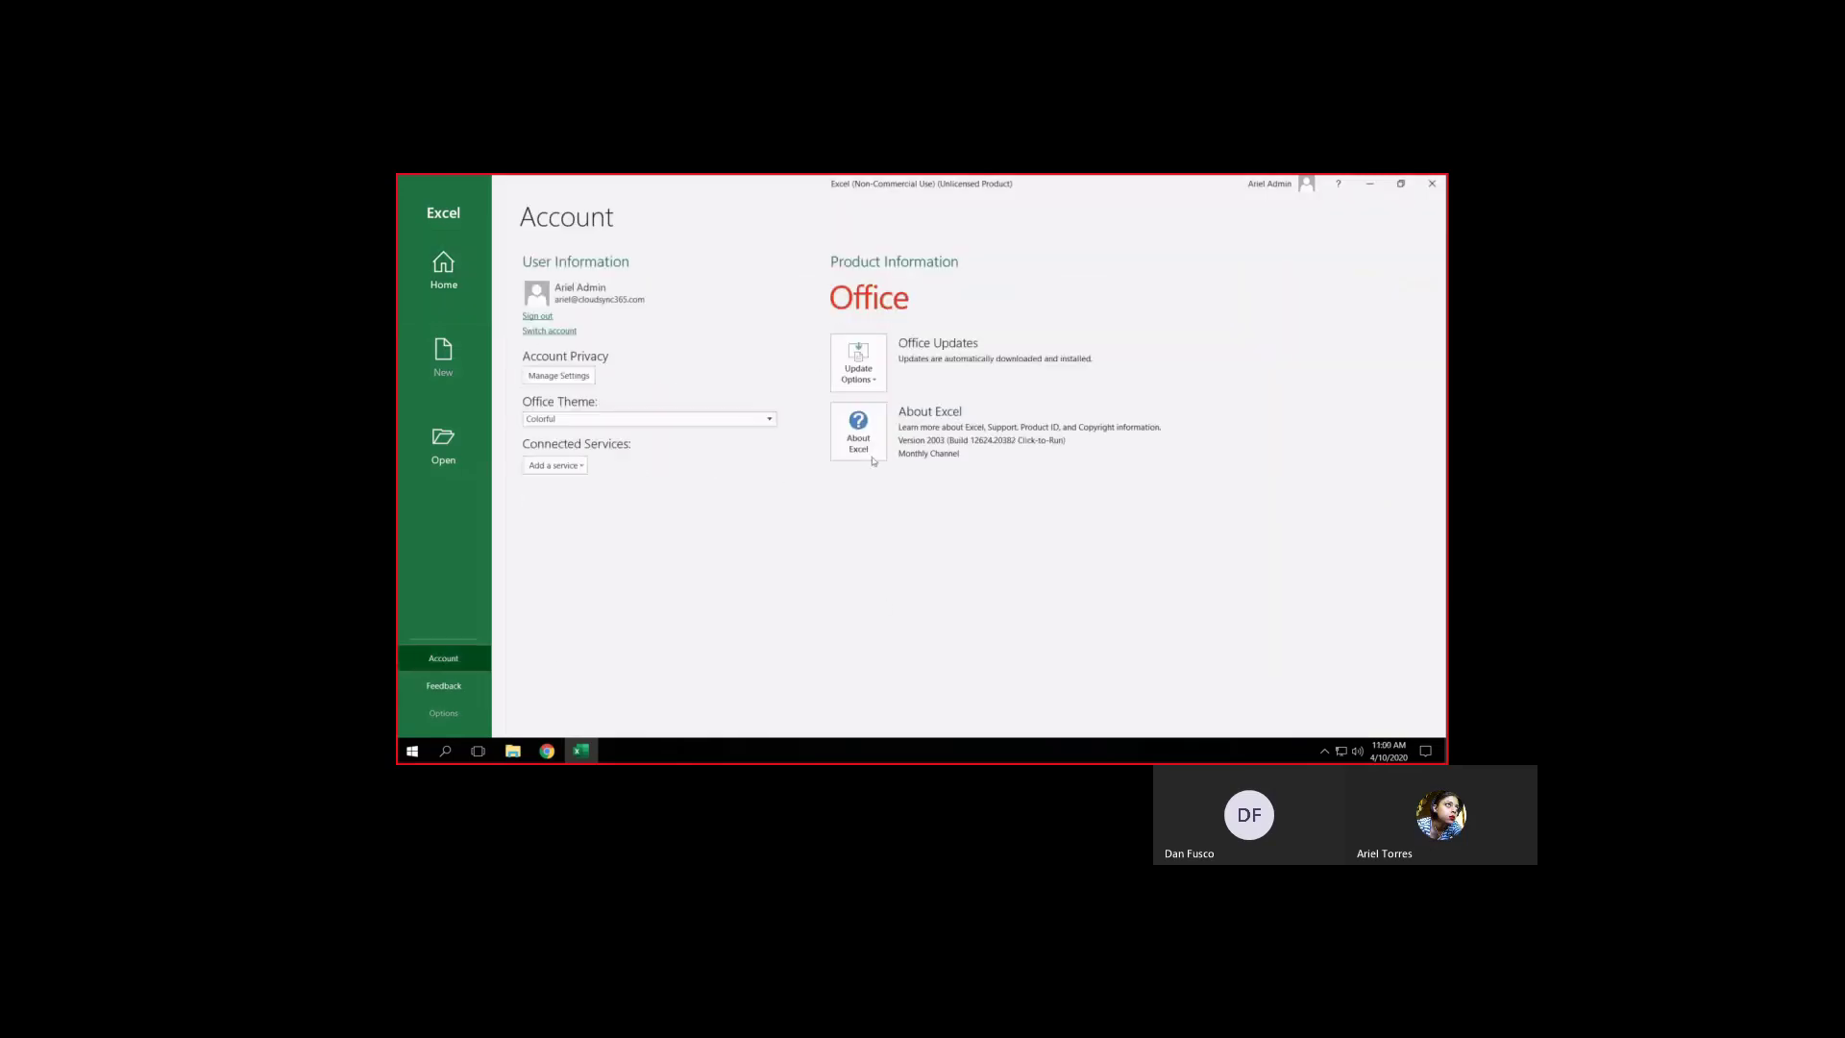
click(877, 368)
click(1108, 385)
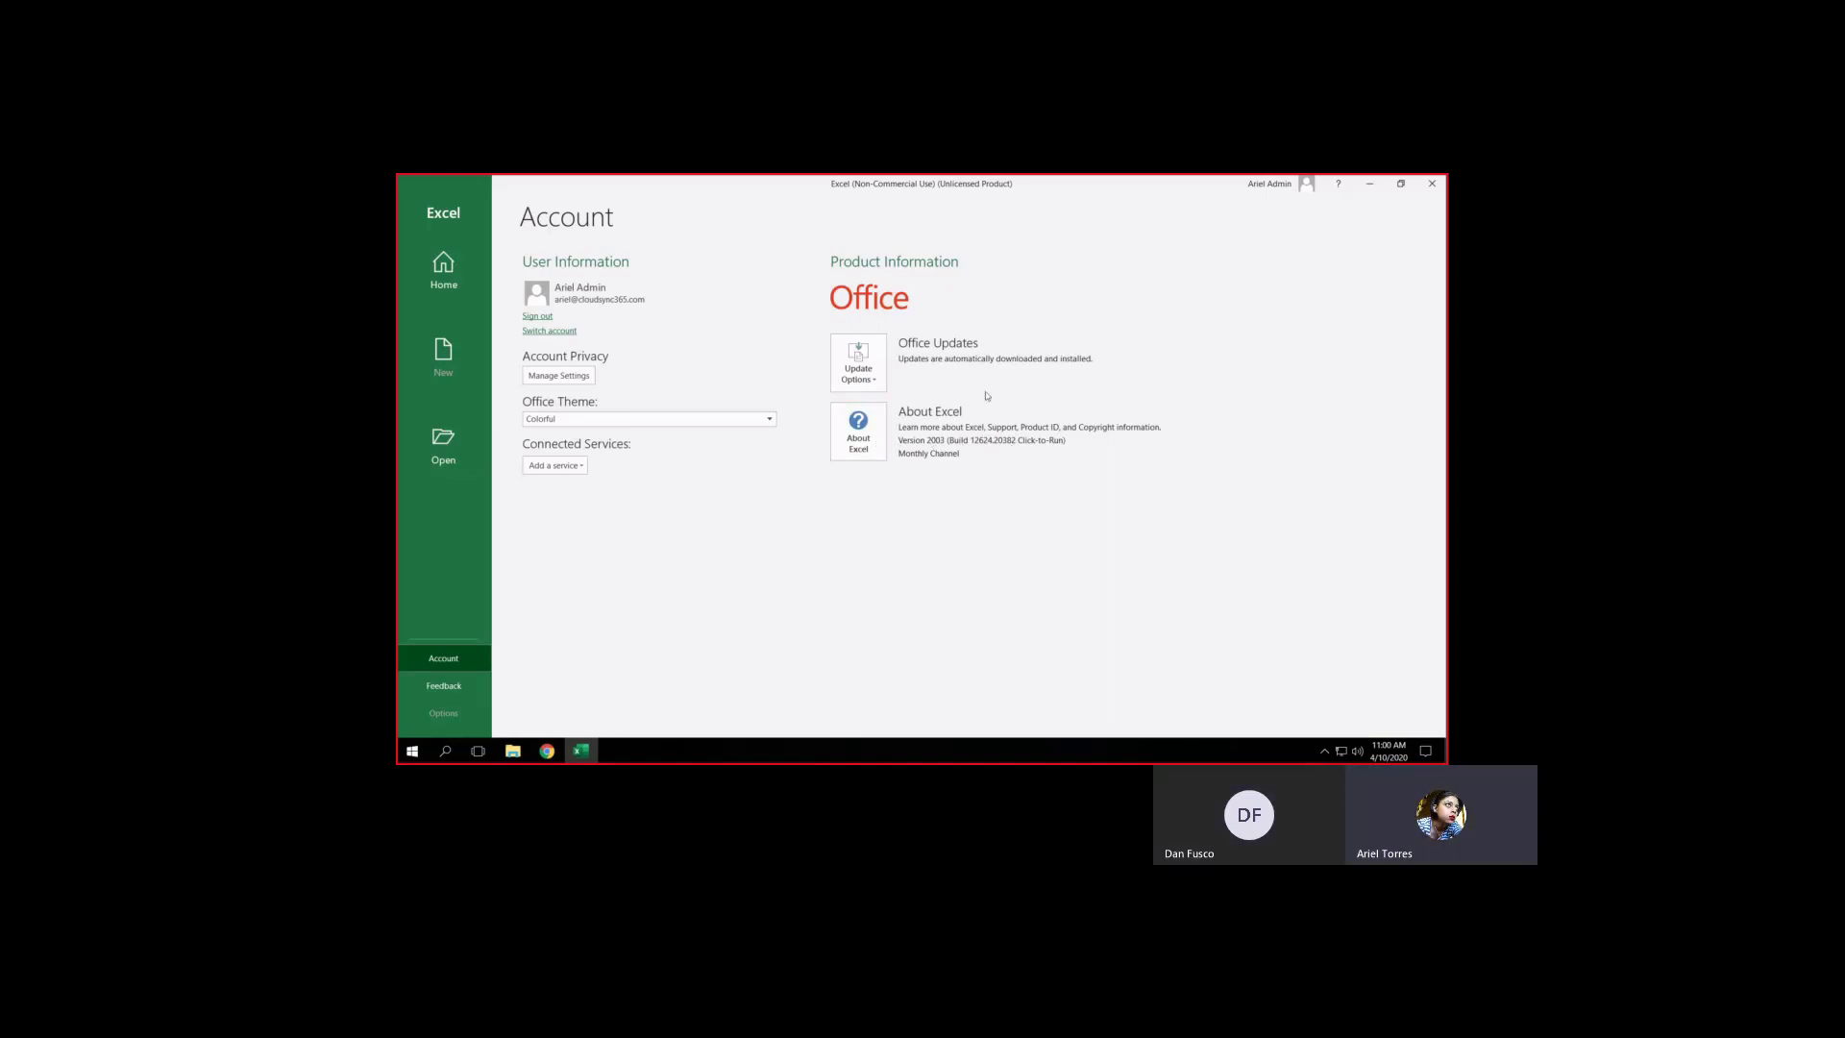
click(1436, 184)
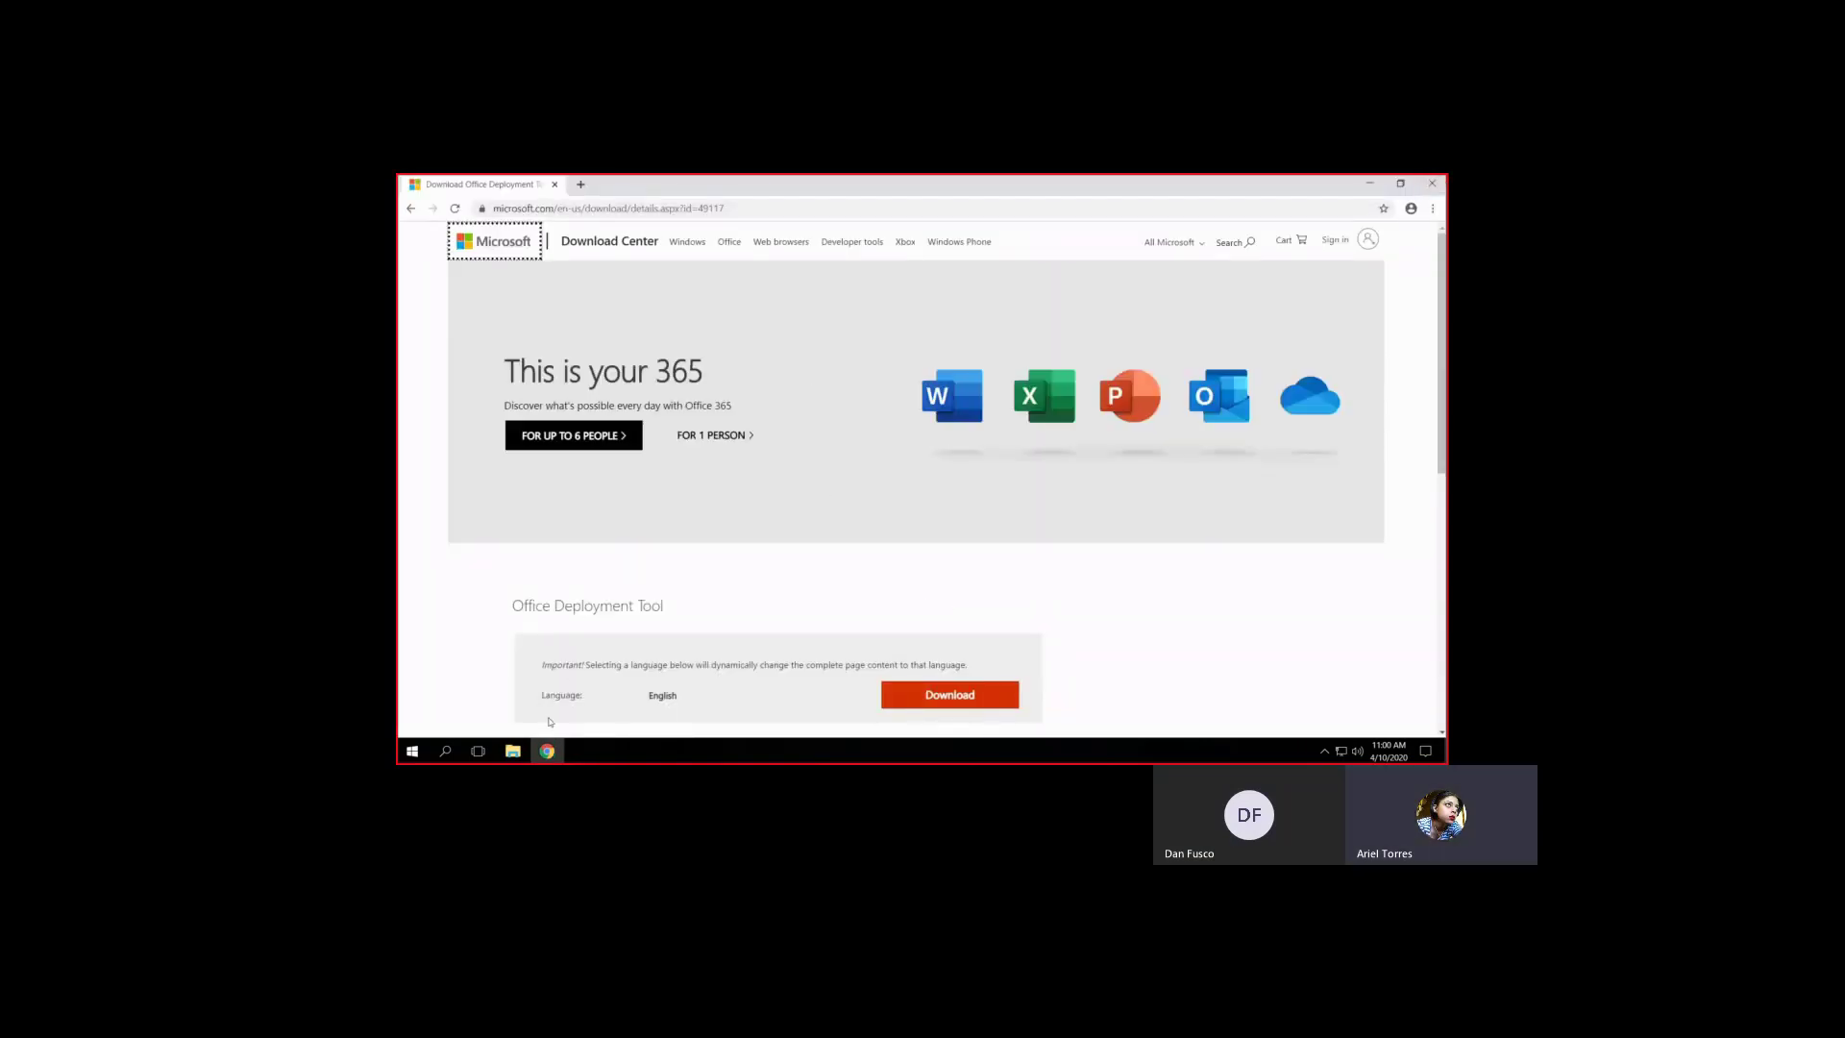
Open the config XML file from the Office Install folder on the C: drive for editing in WordPad
click(512, 751)
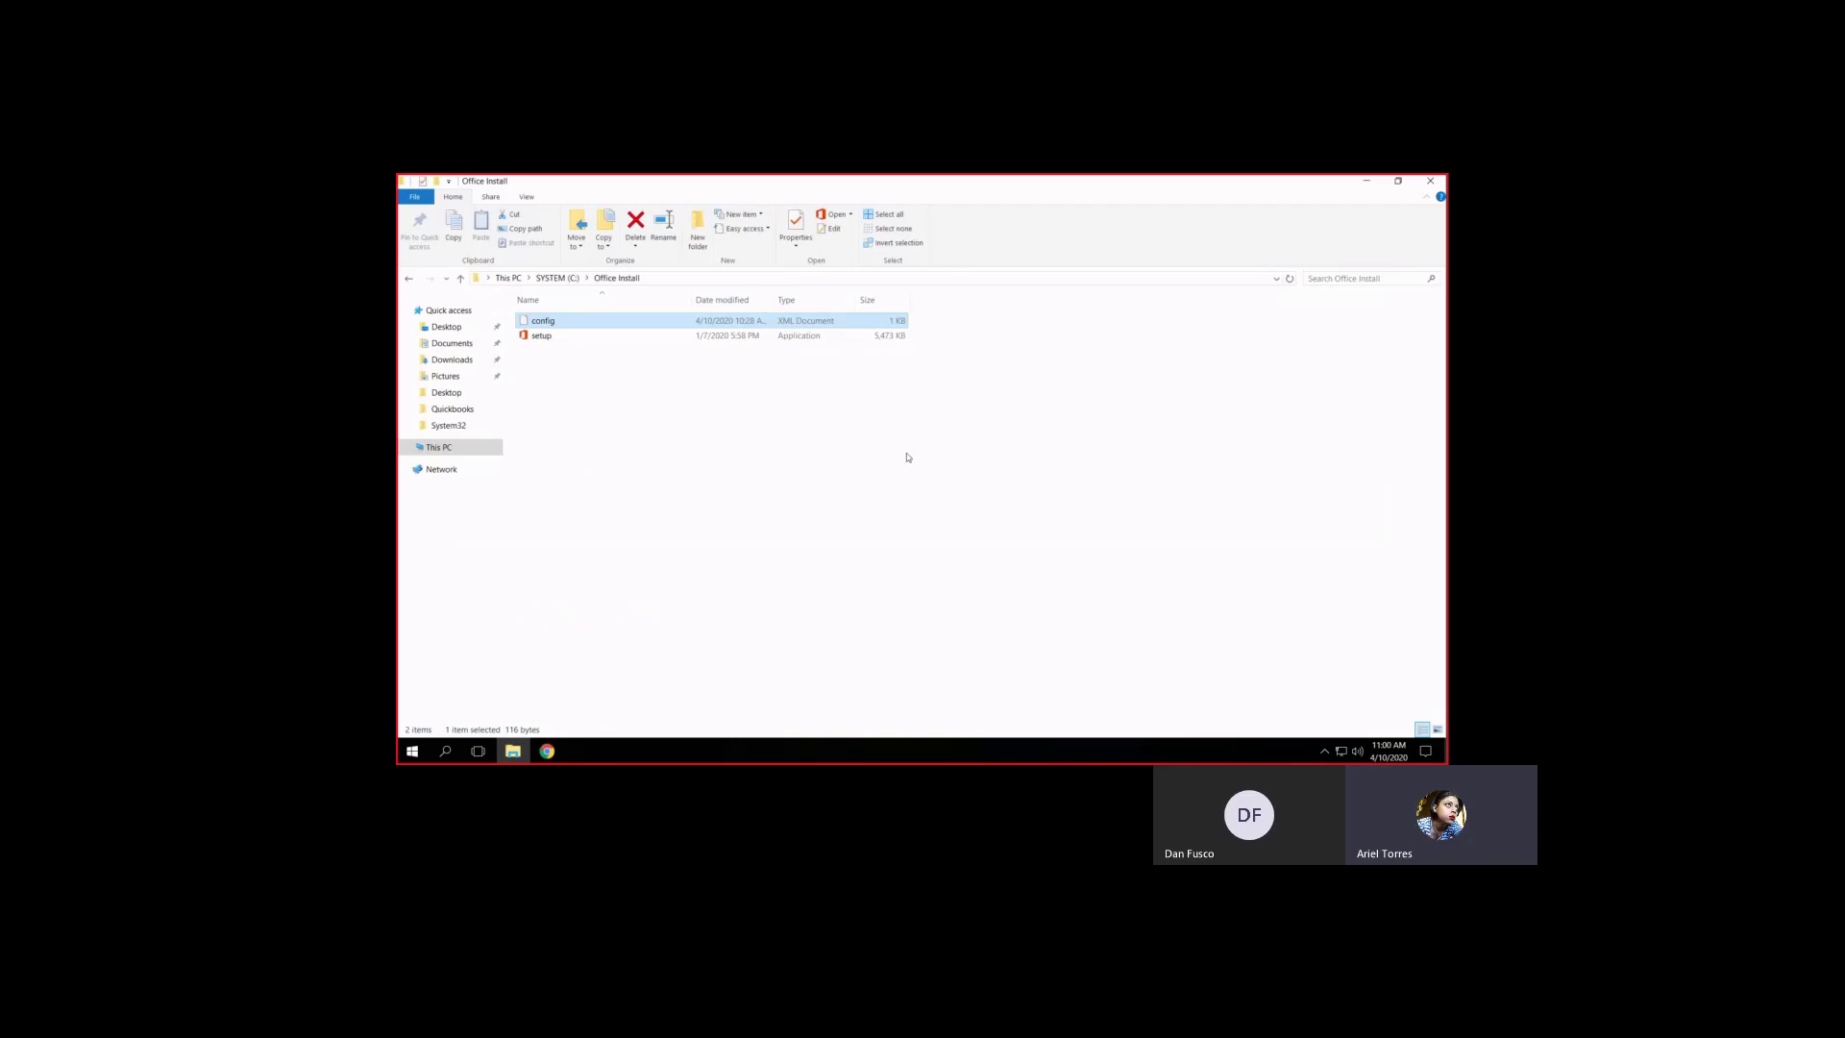
right_click(559, 322)
click(607, 351)
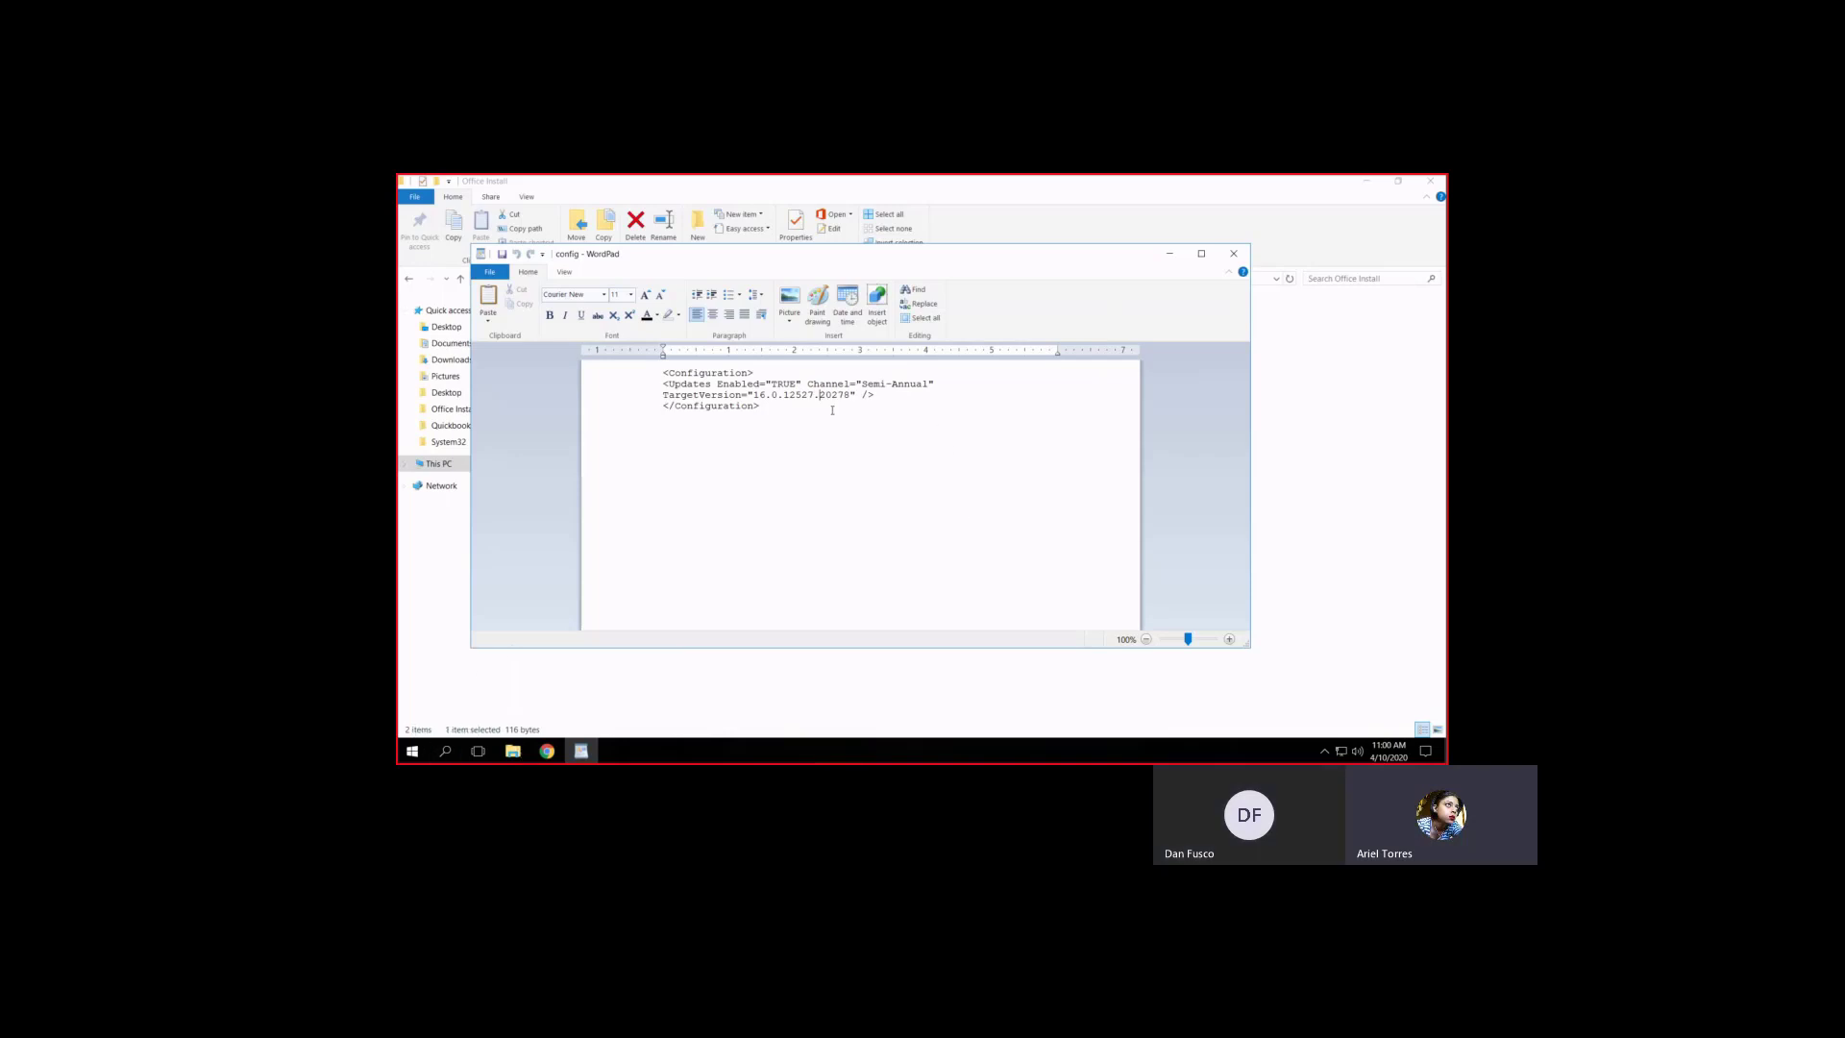
Examine the configuration tags and the Updates Enabled, Channel and TargetVersion settings in the config file, and close it
drag(764, 407, 664, 373)
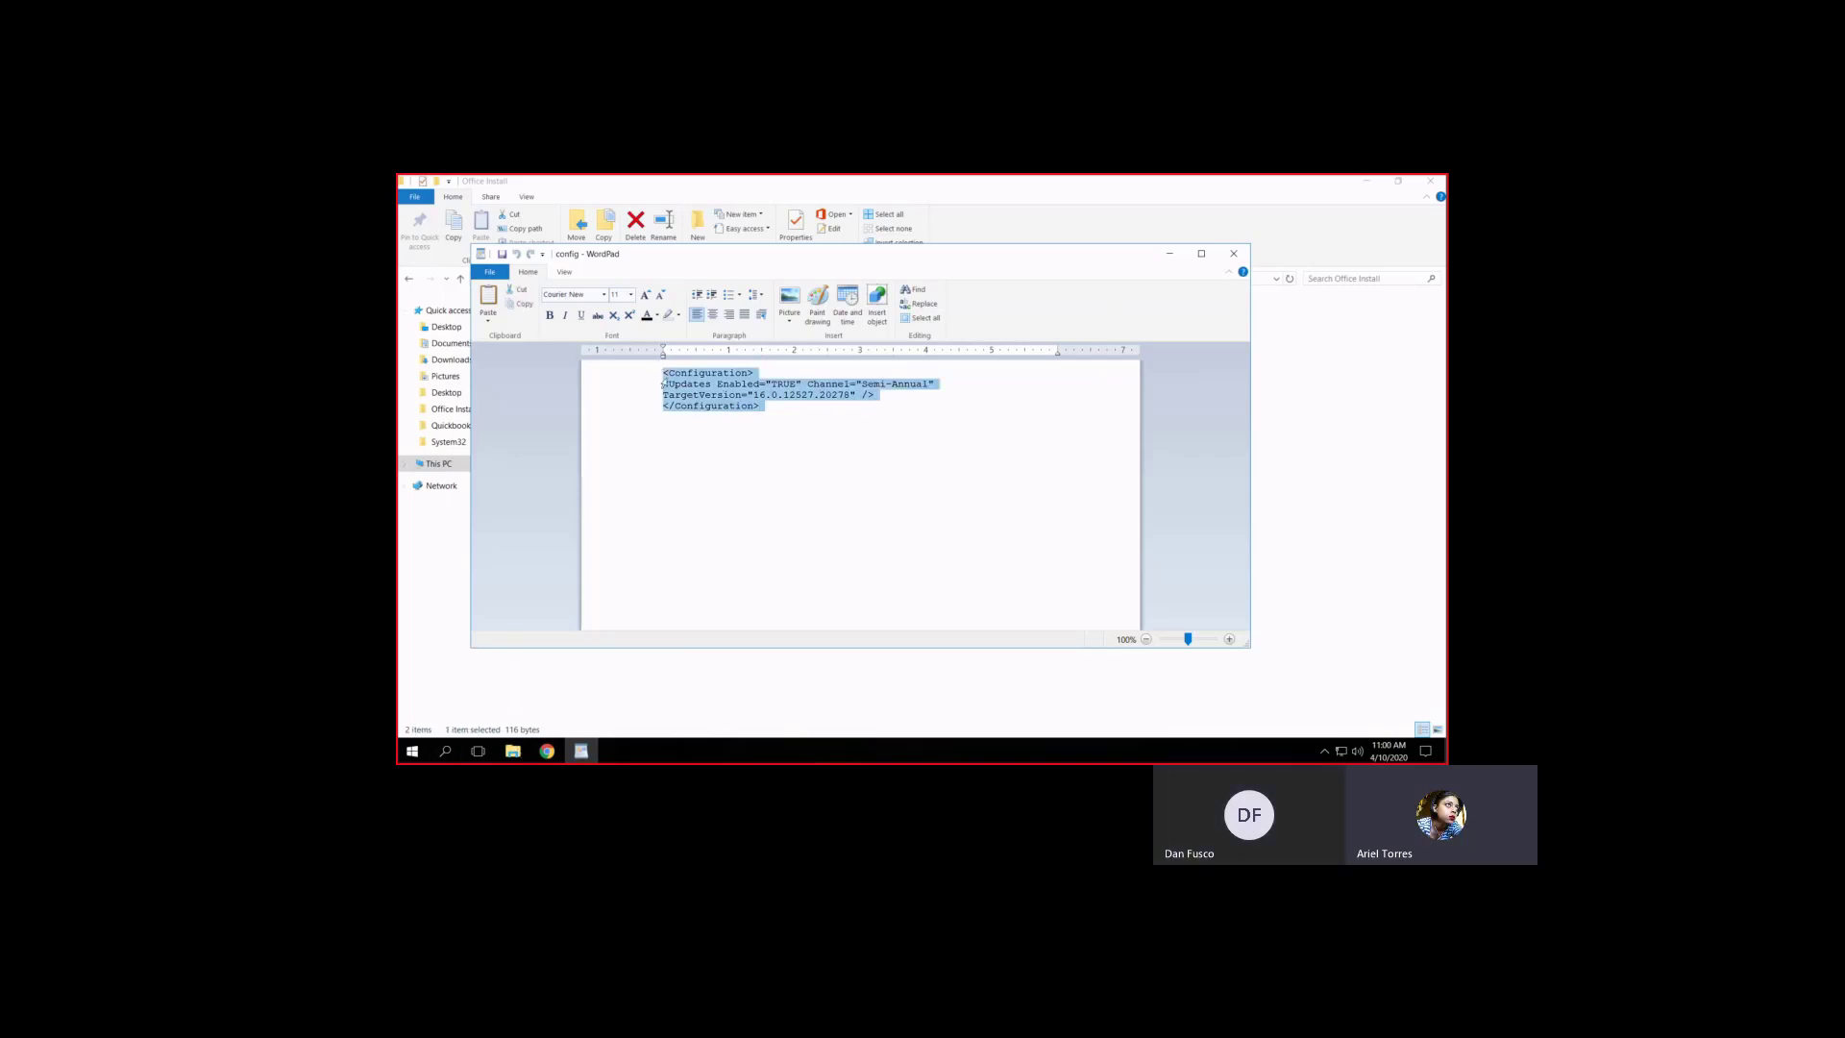
click(711, 373)
triple_click(711, 373)
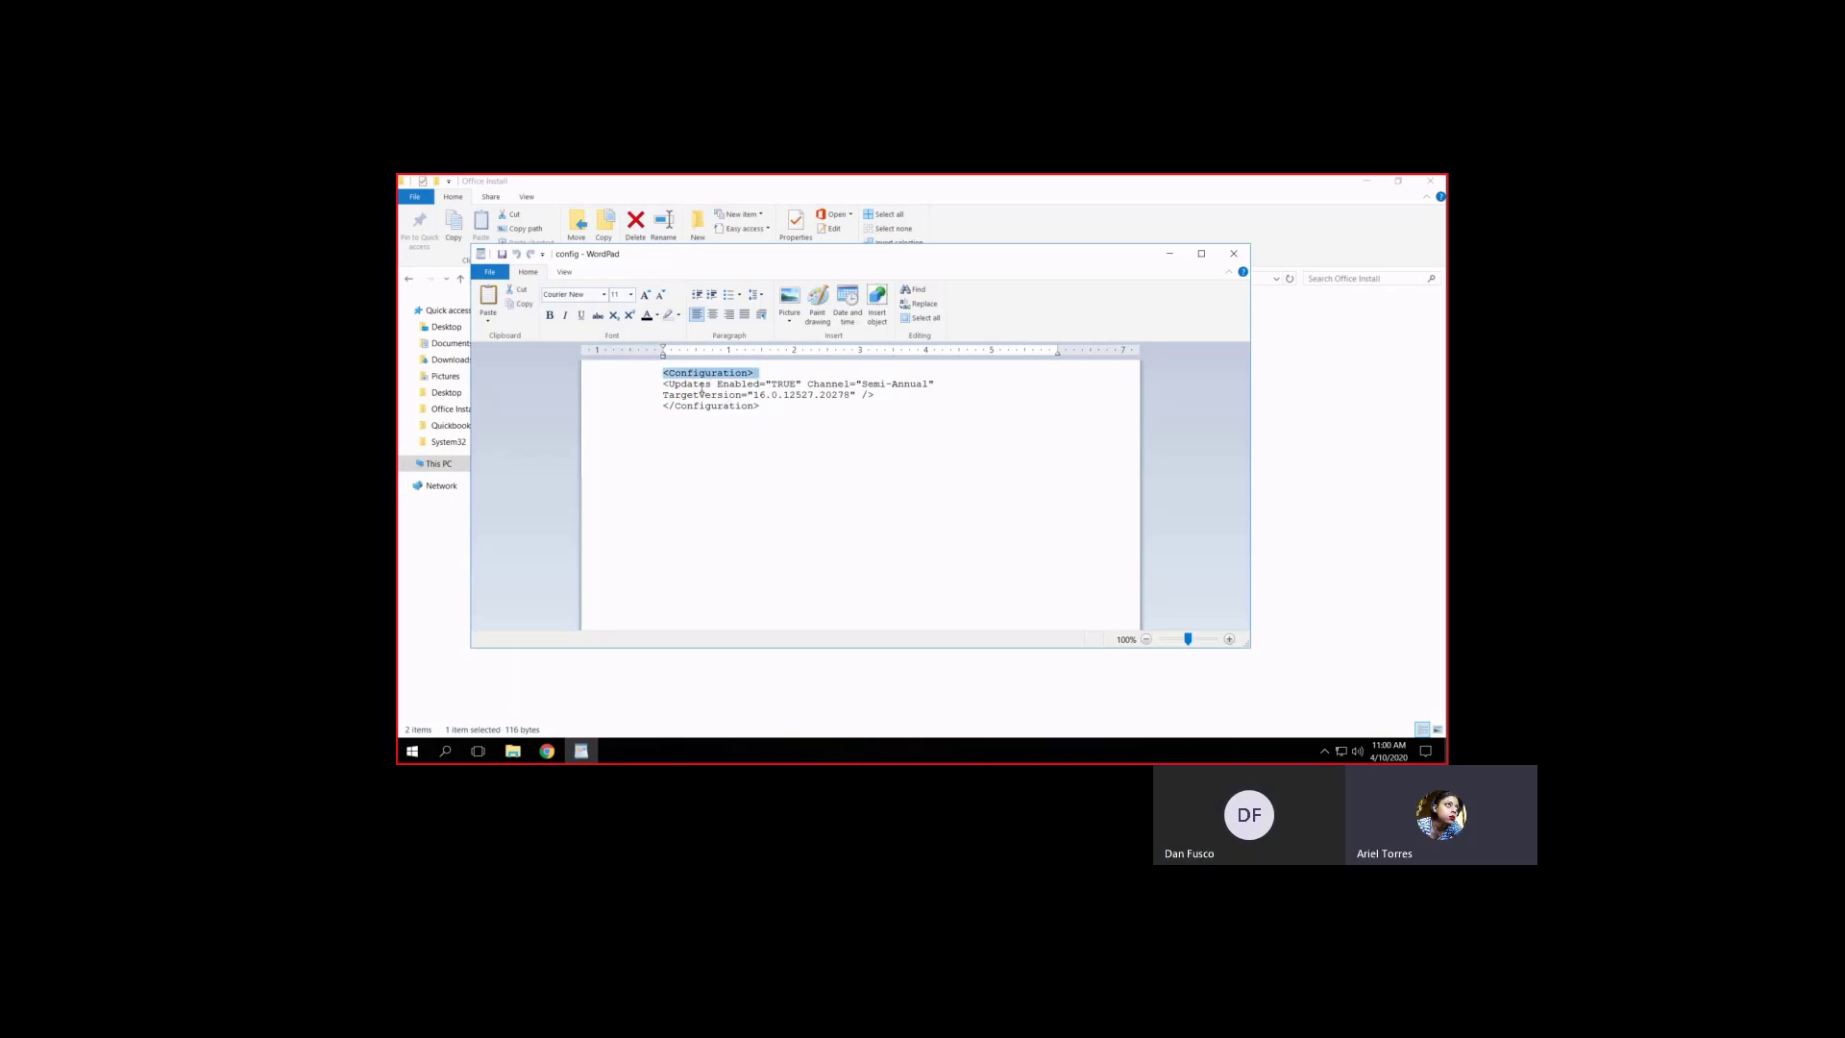
triple_click(705, 406)
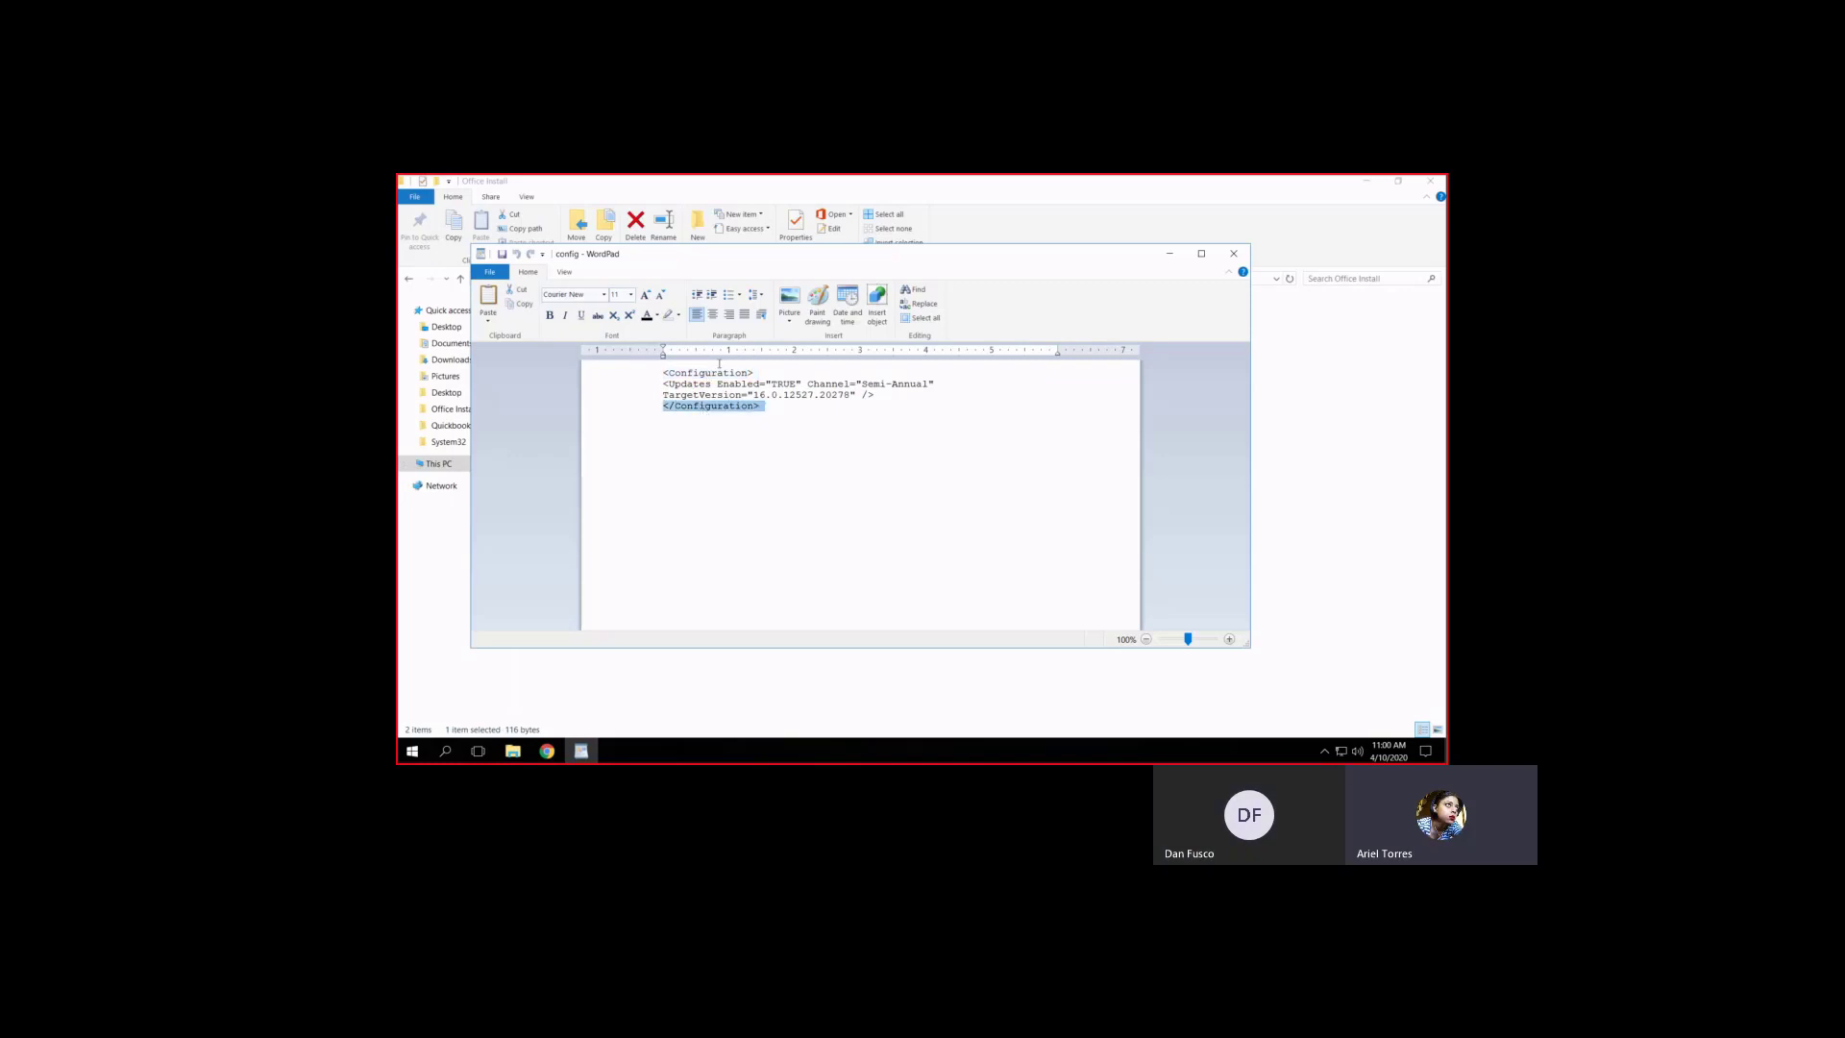
click(666, 381)
drag(663, 384, 761, 383)
click(708, 370)
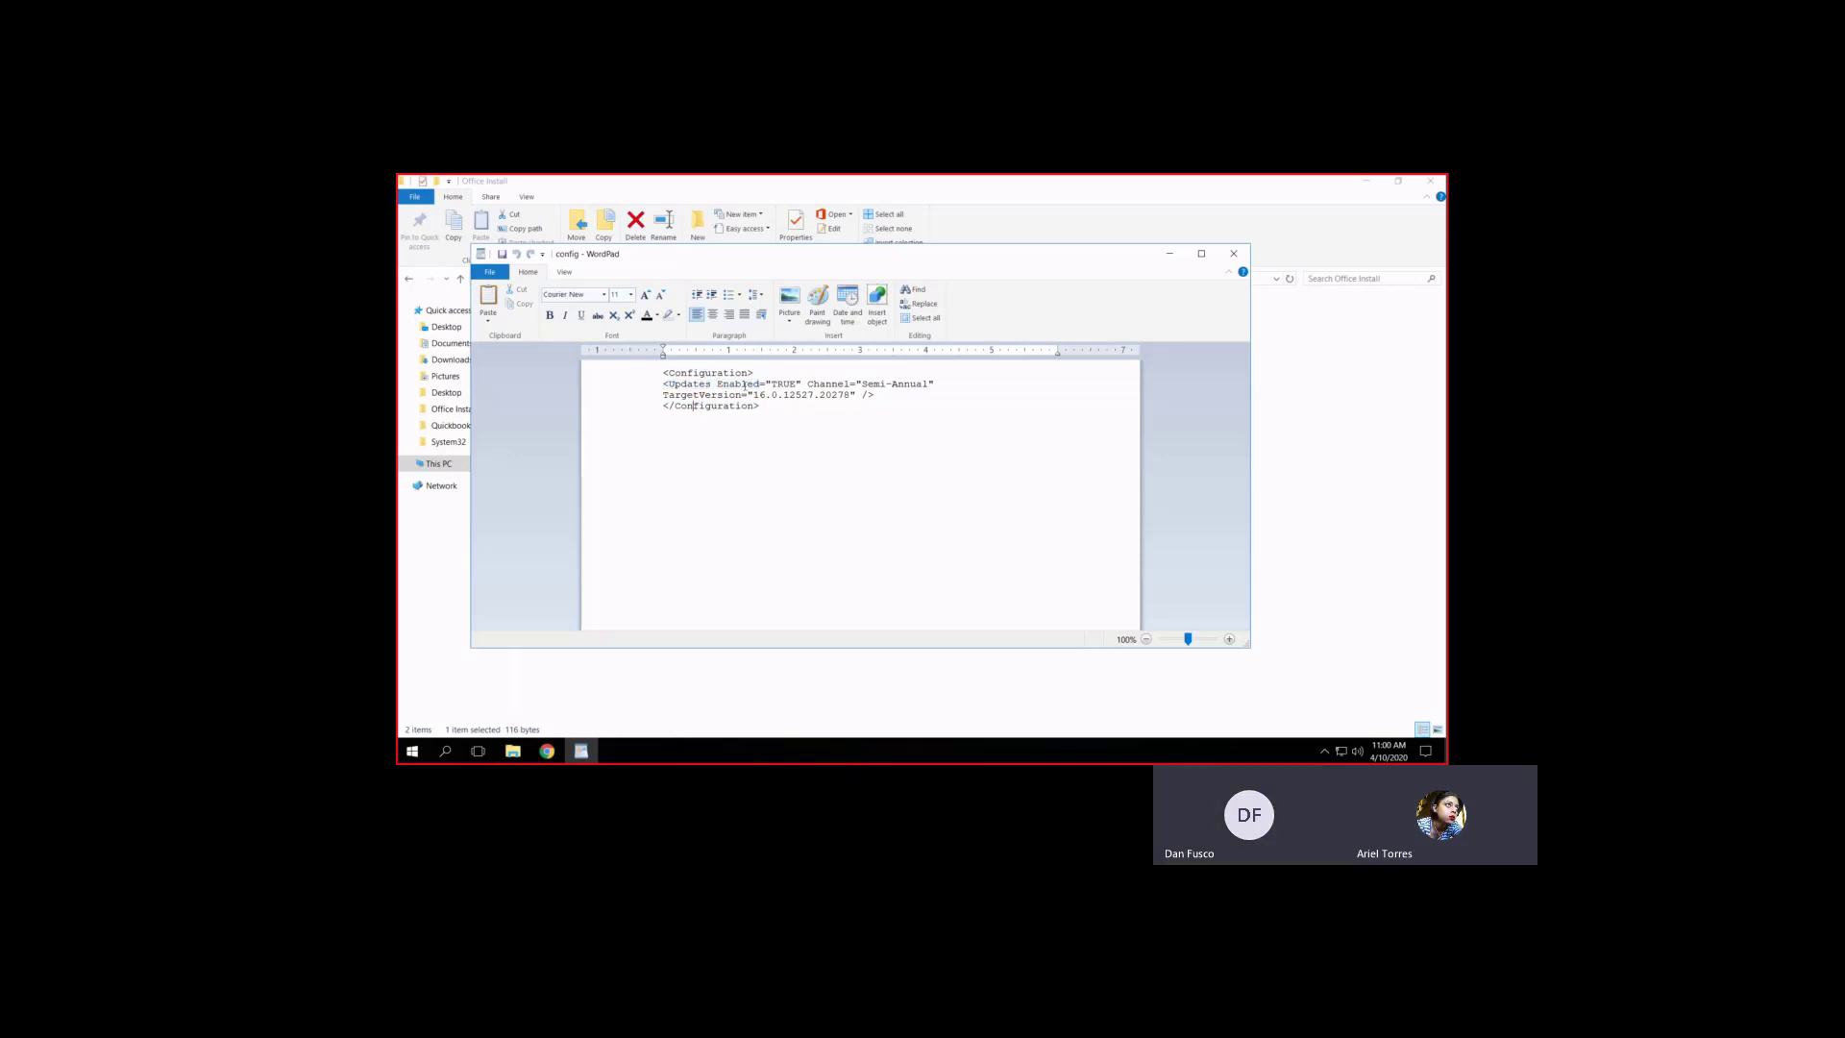
click(803, 384)
drag(848, 401, 773, 384)
double_click(830, 385)
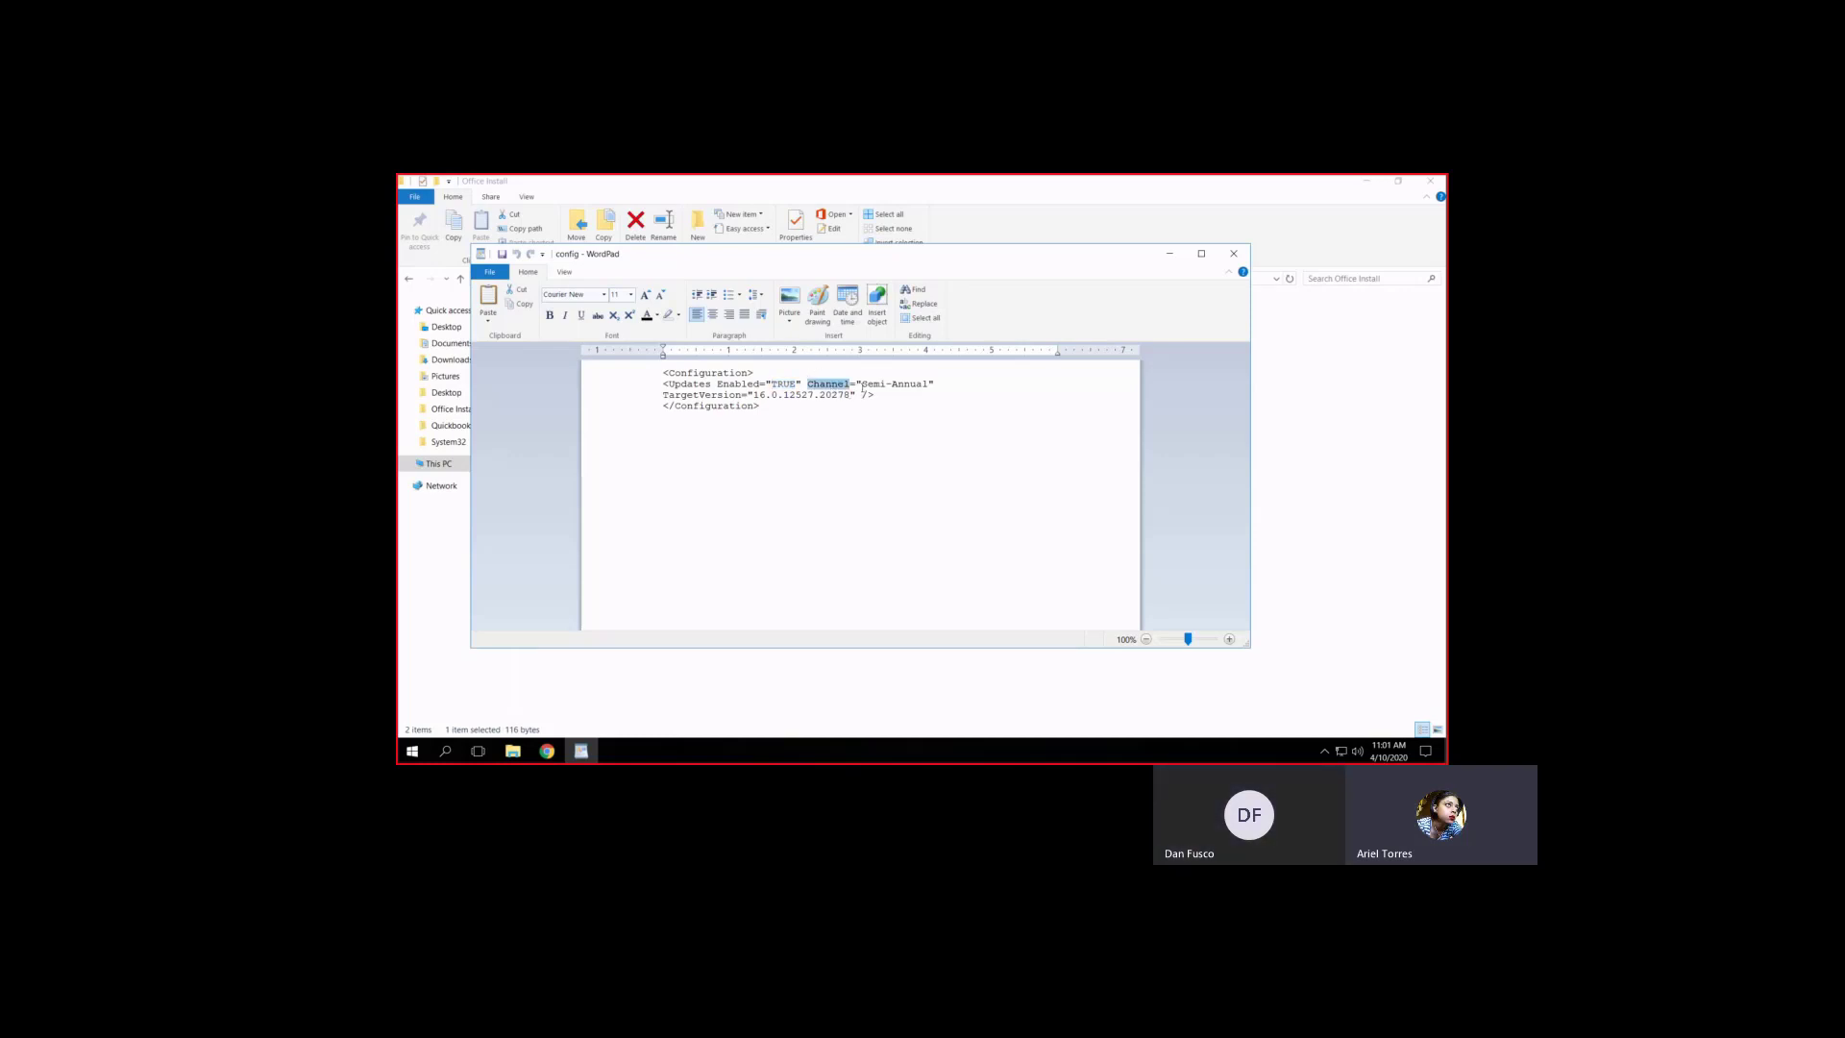
triple_click(865, 388)
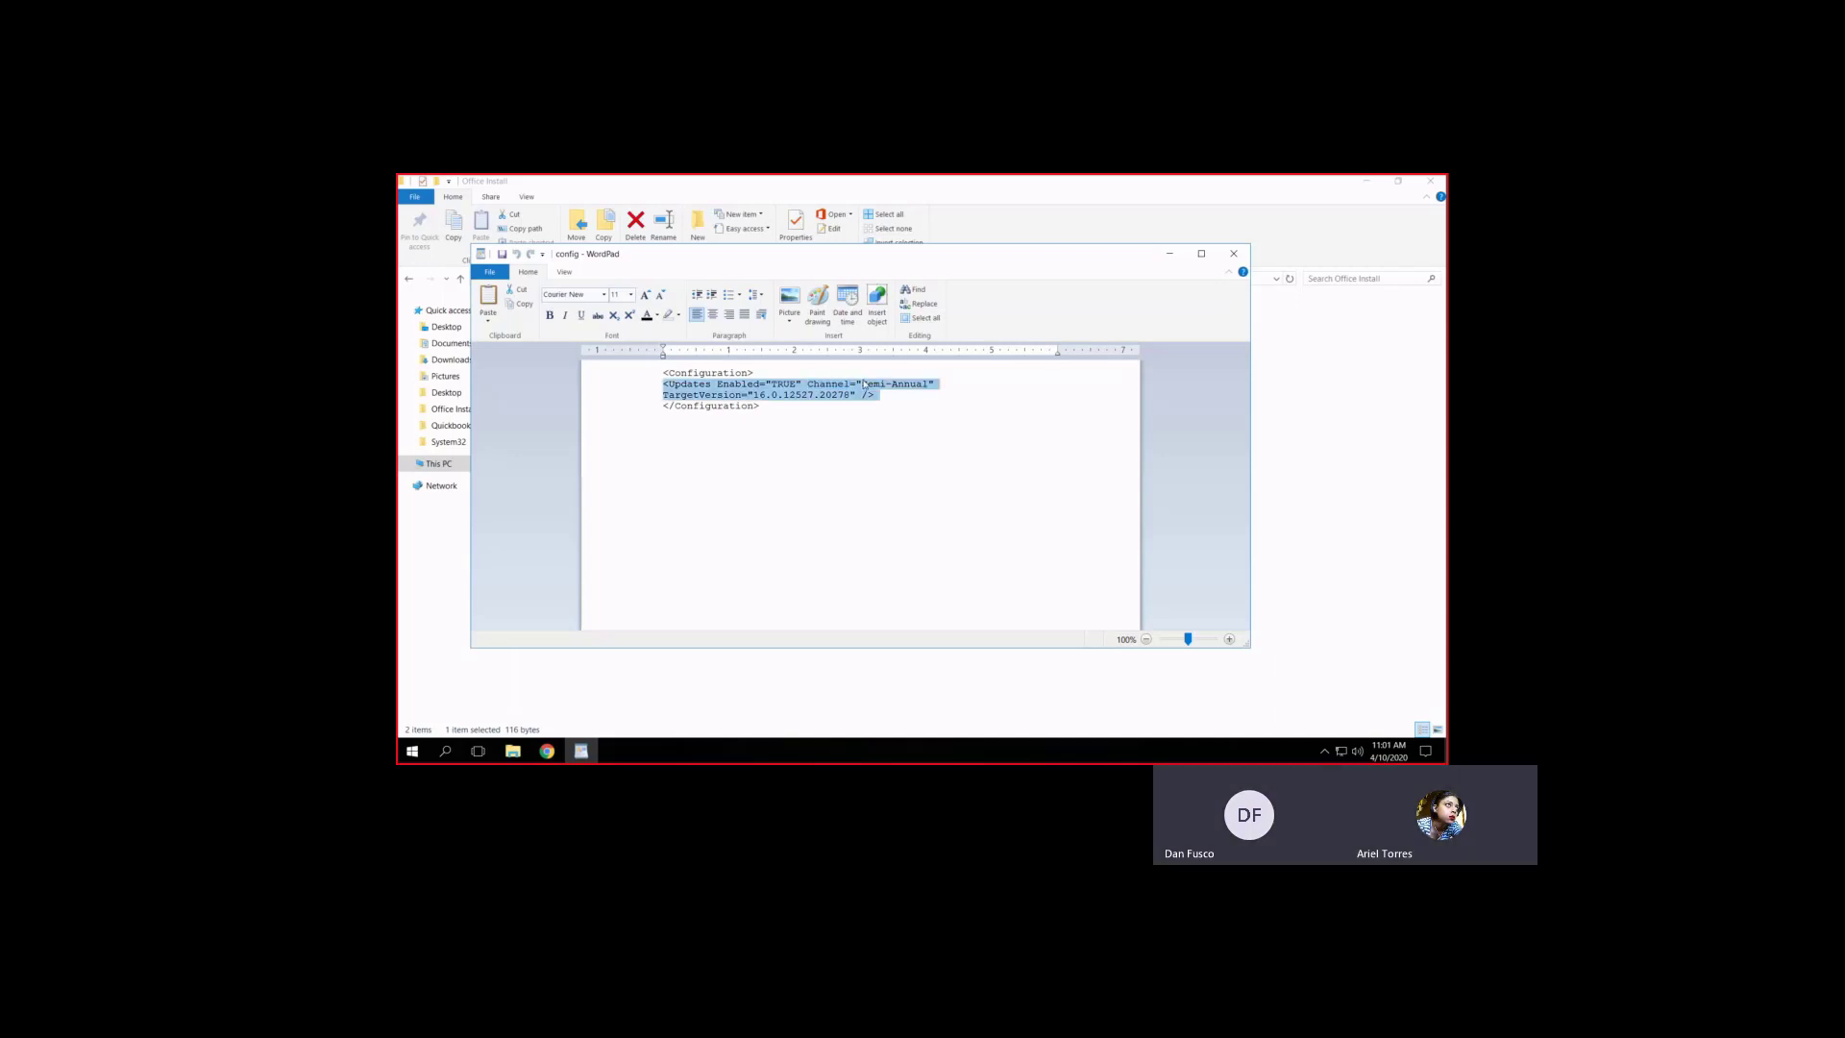
click(756, 395)
triple_click(675, 385)
click(754, 395)
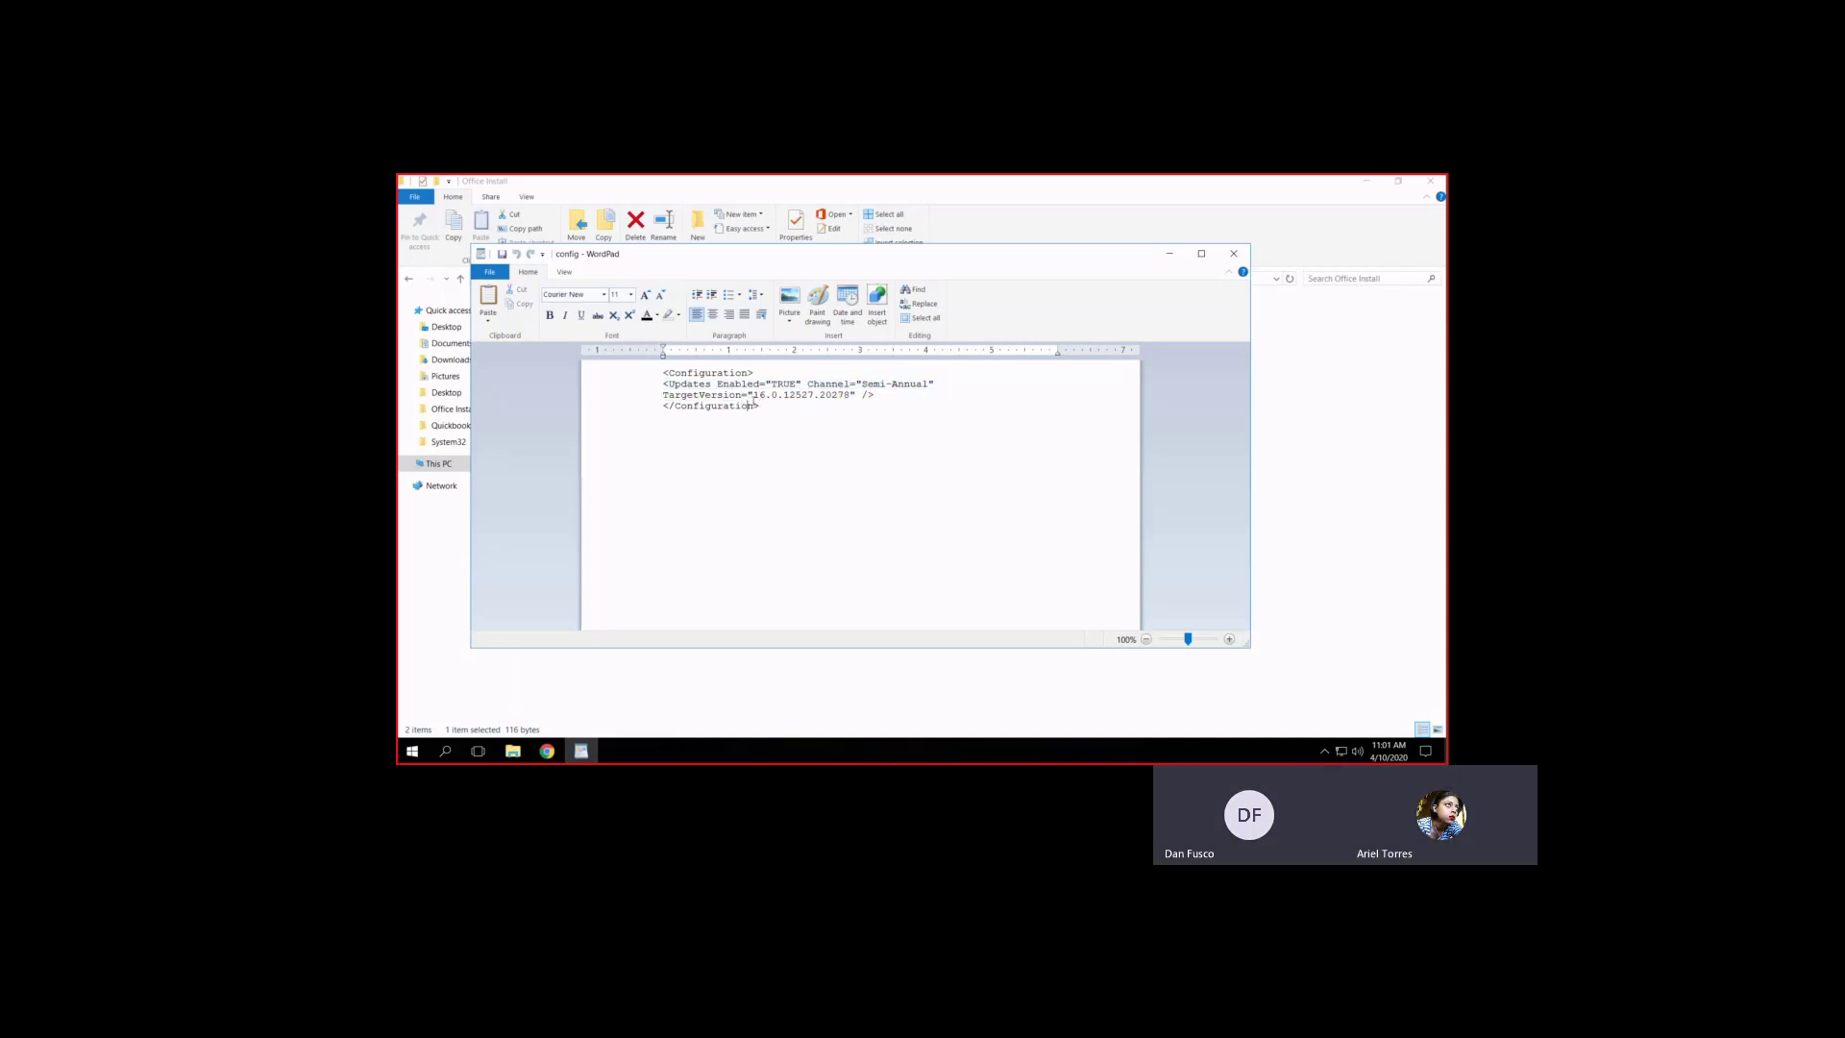
drag(754, 395, 850, 395)
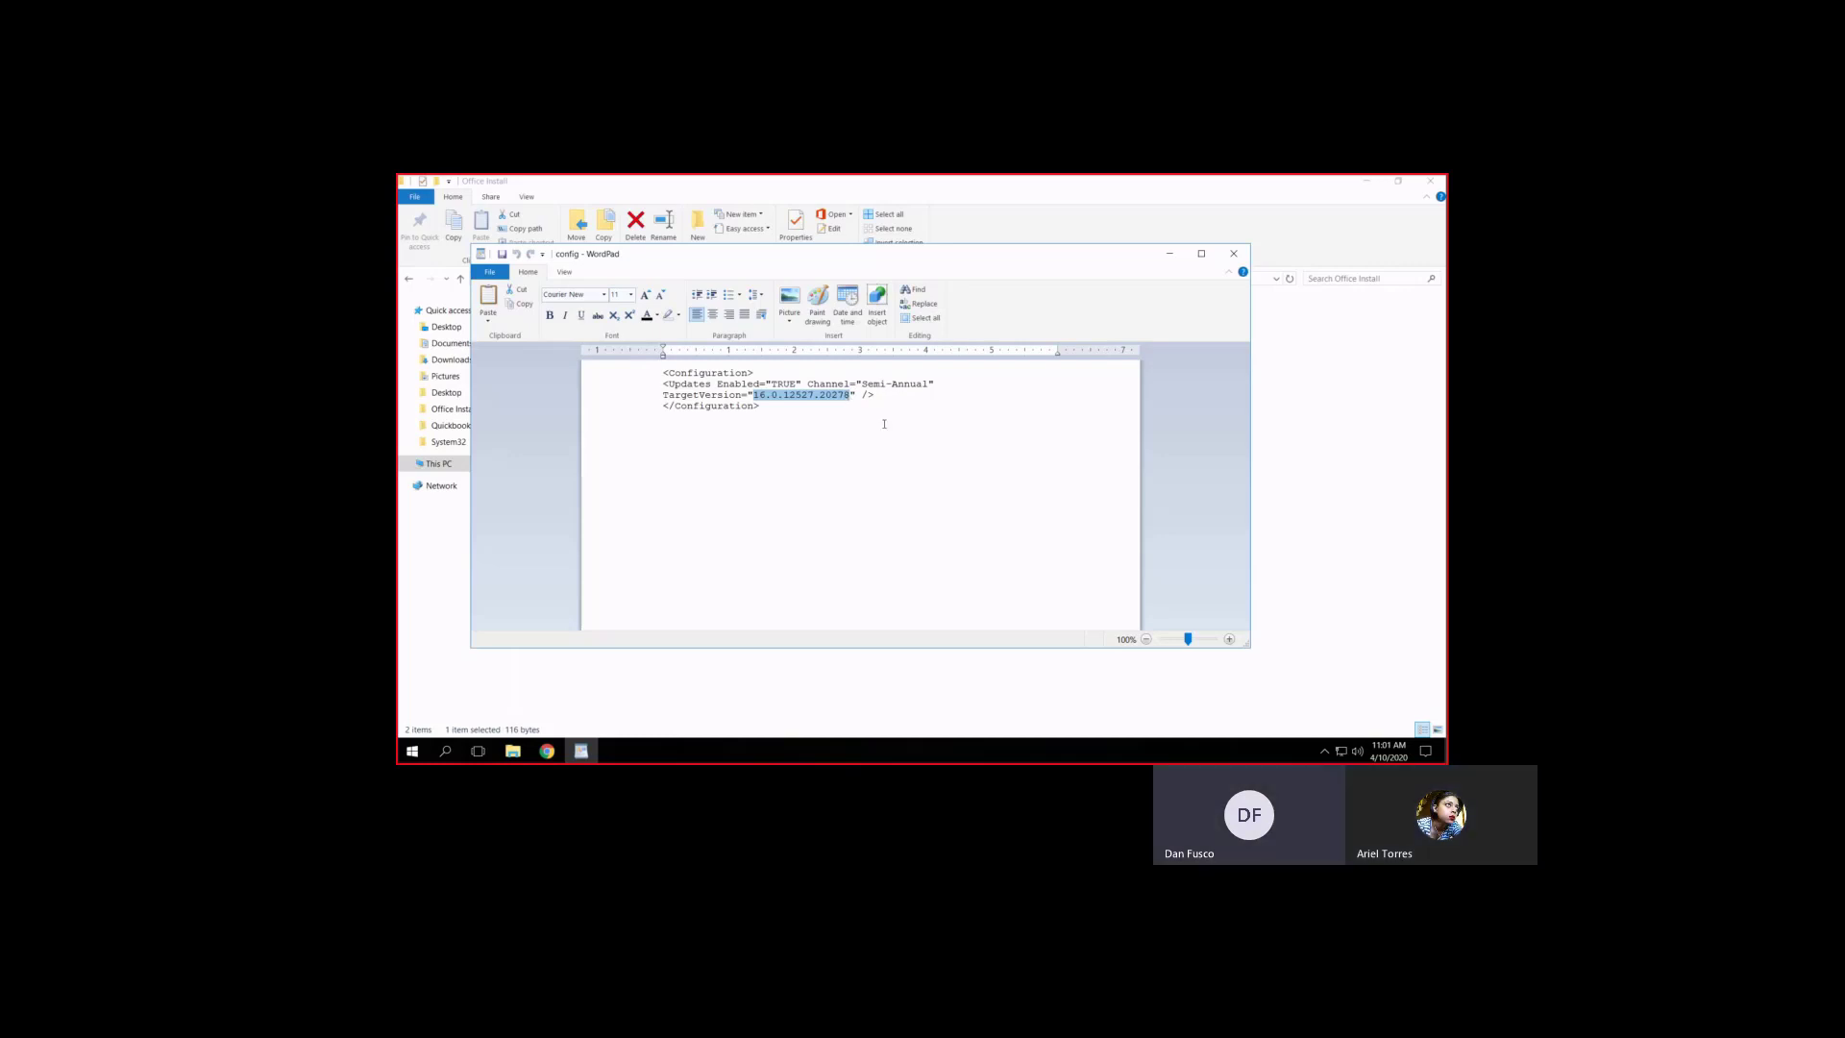
click(1030, 430)
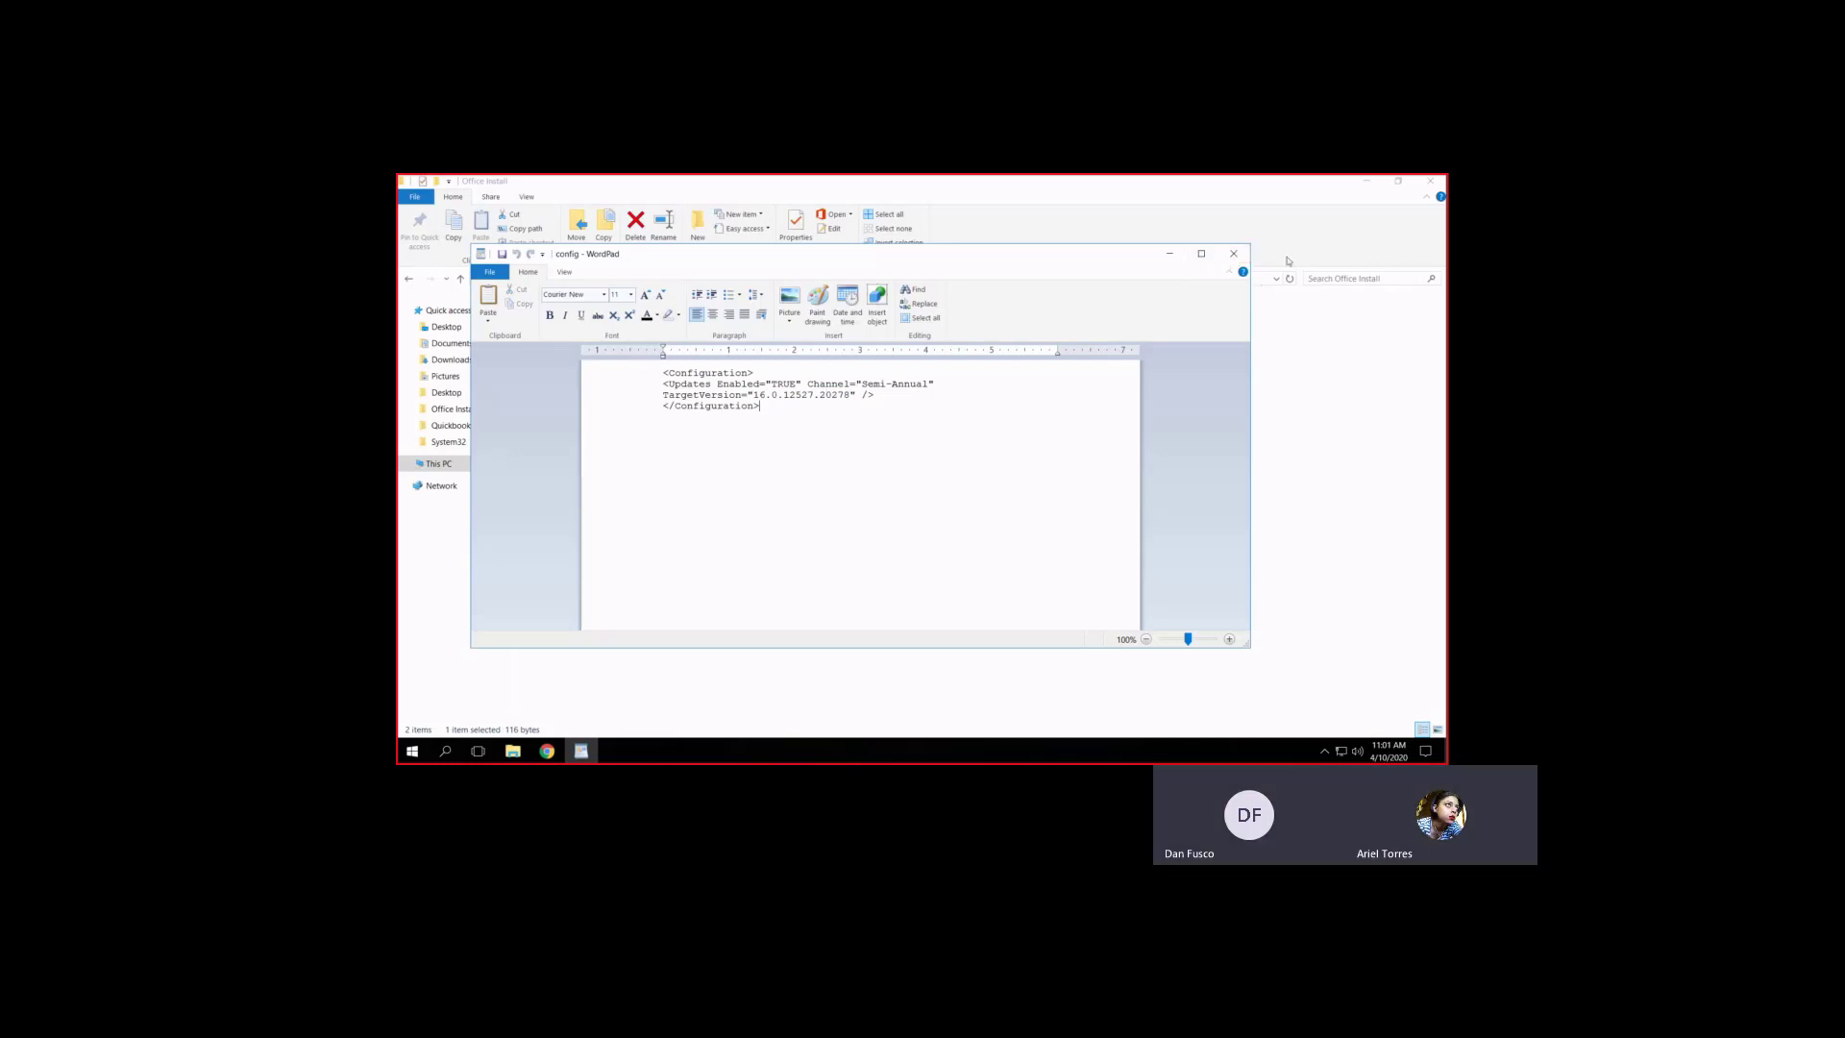
click(1234, 254)
Switch to Chrome and download the Office Deployment Tool from the Microsoft Download Center
click(536, 342)
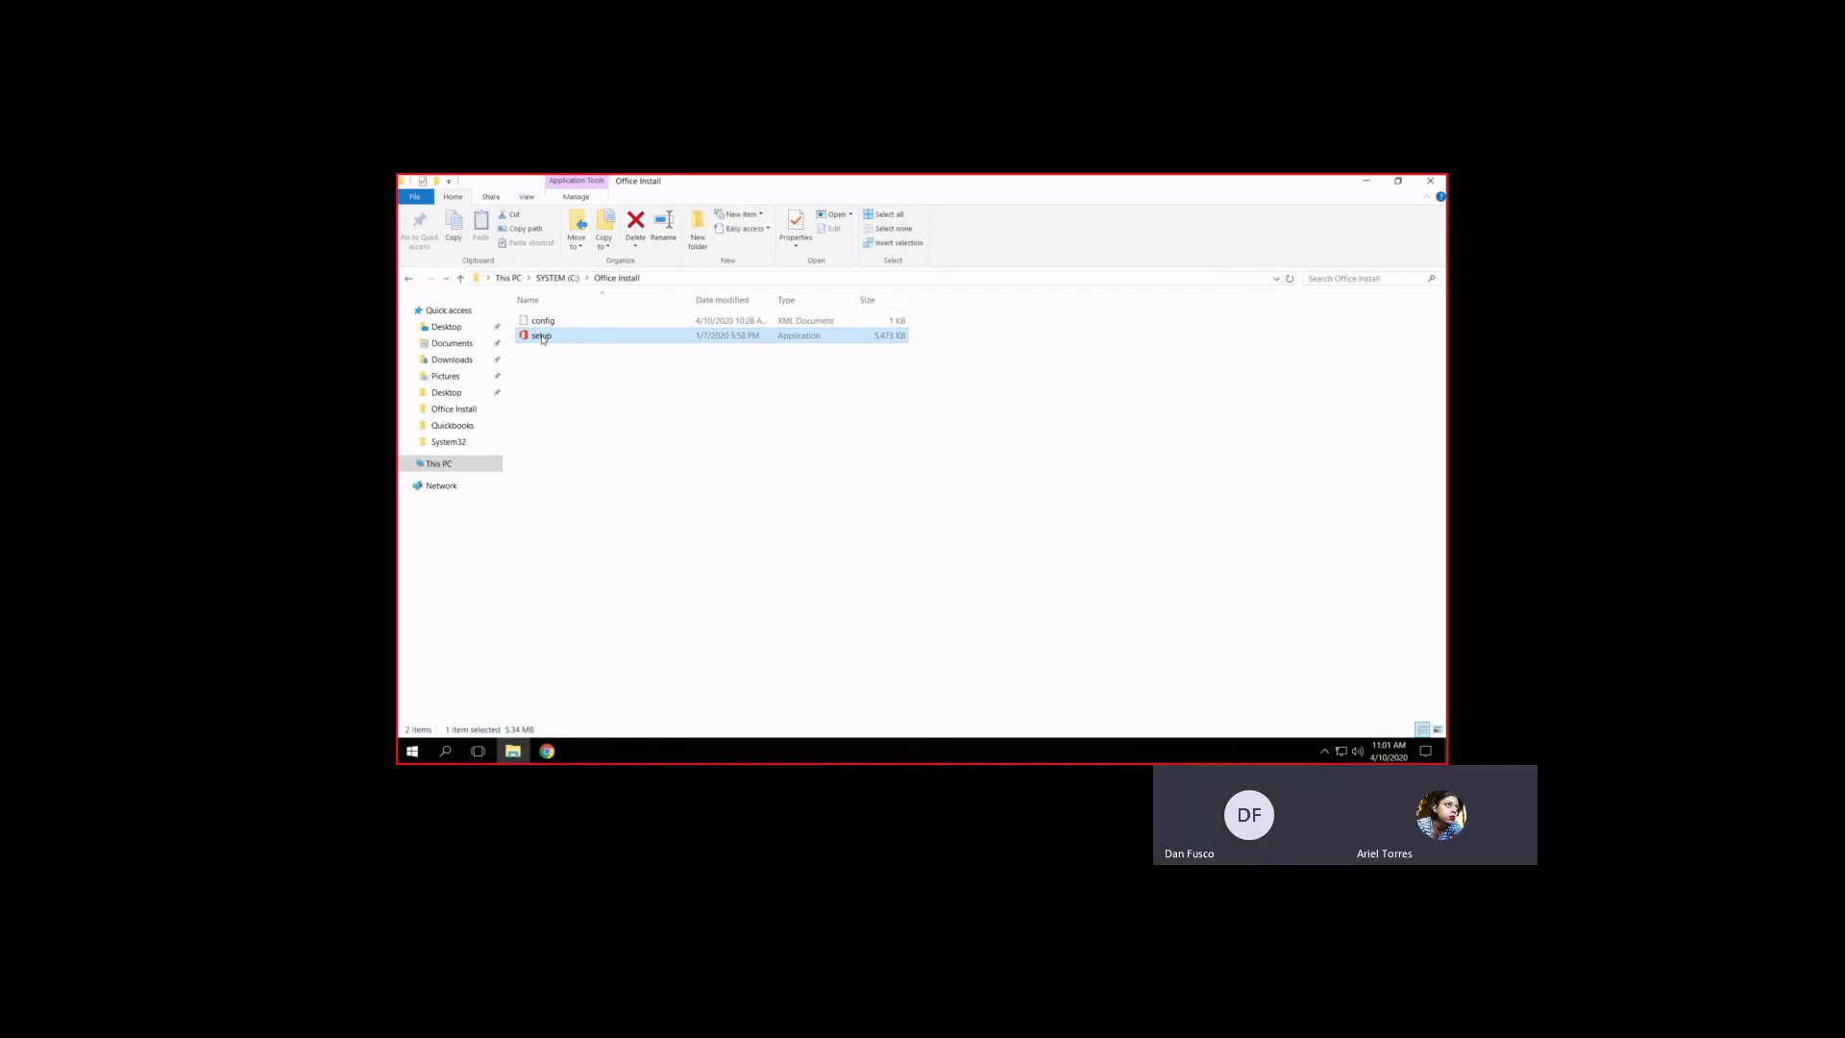
click(547, 751)
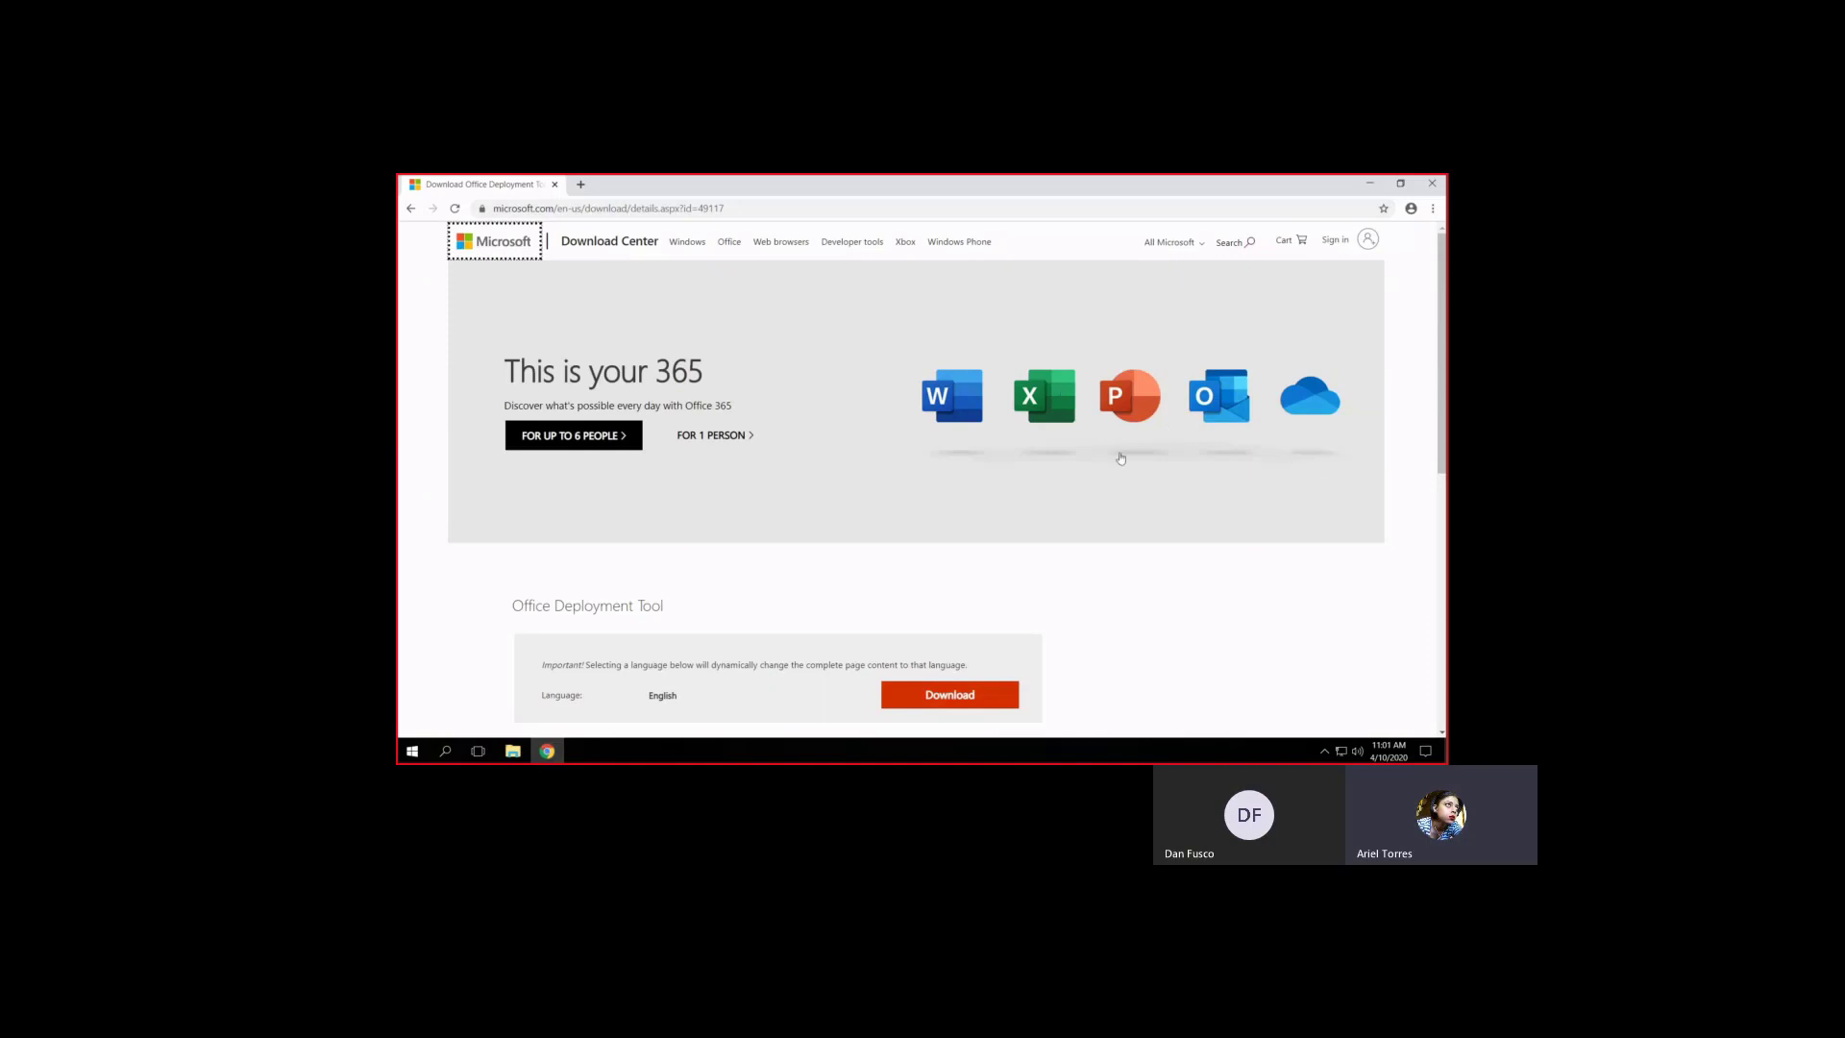
scroll(792, 552, down, 3)
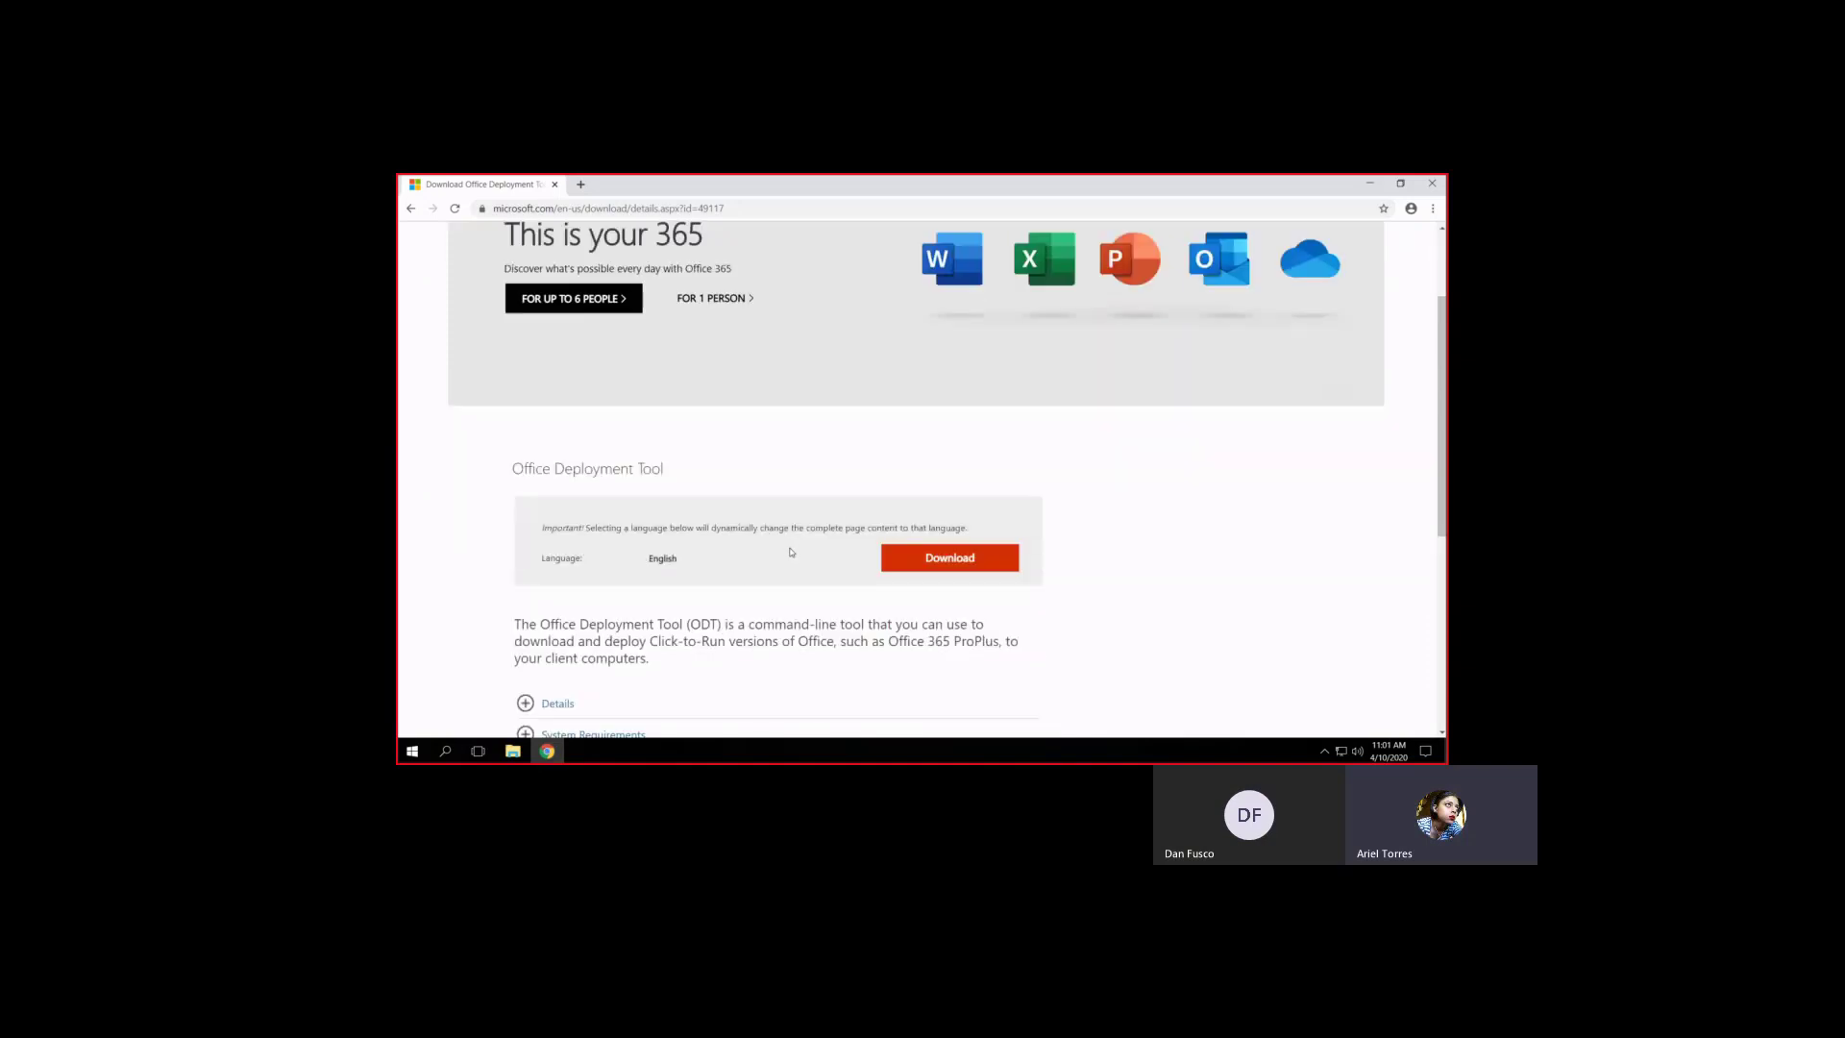
click(954, 565)
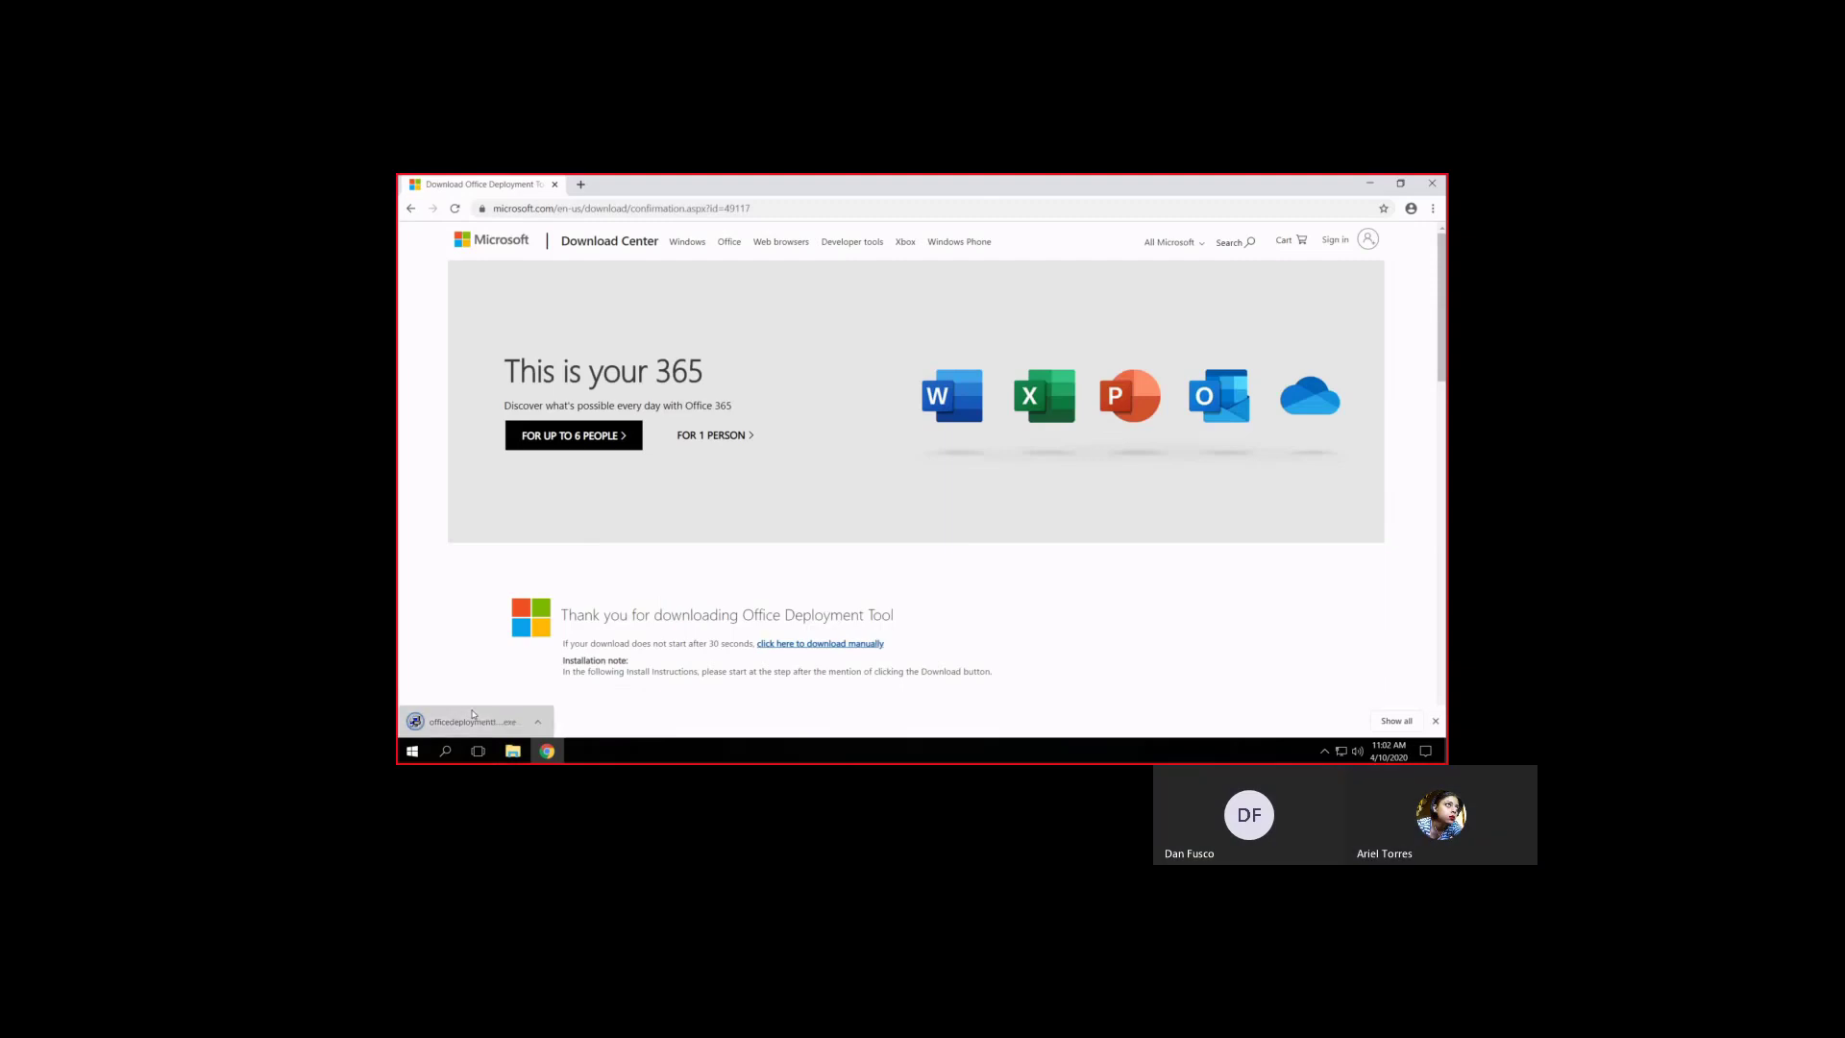
click(473, 719)
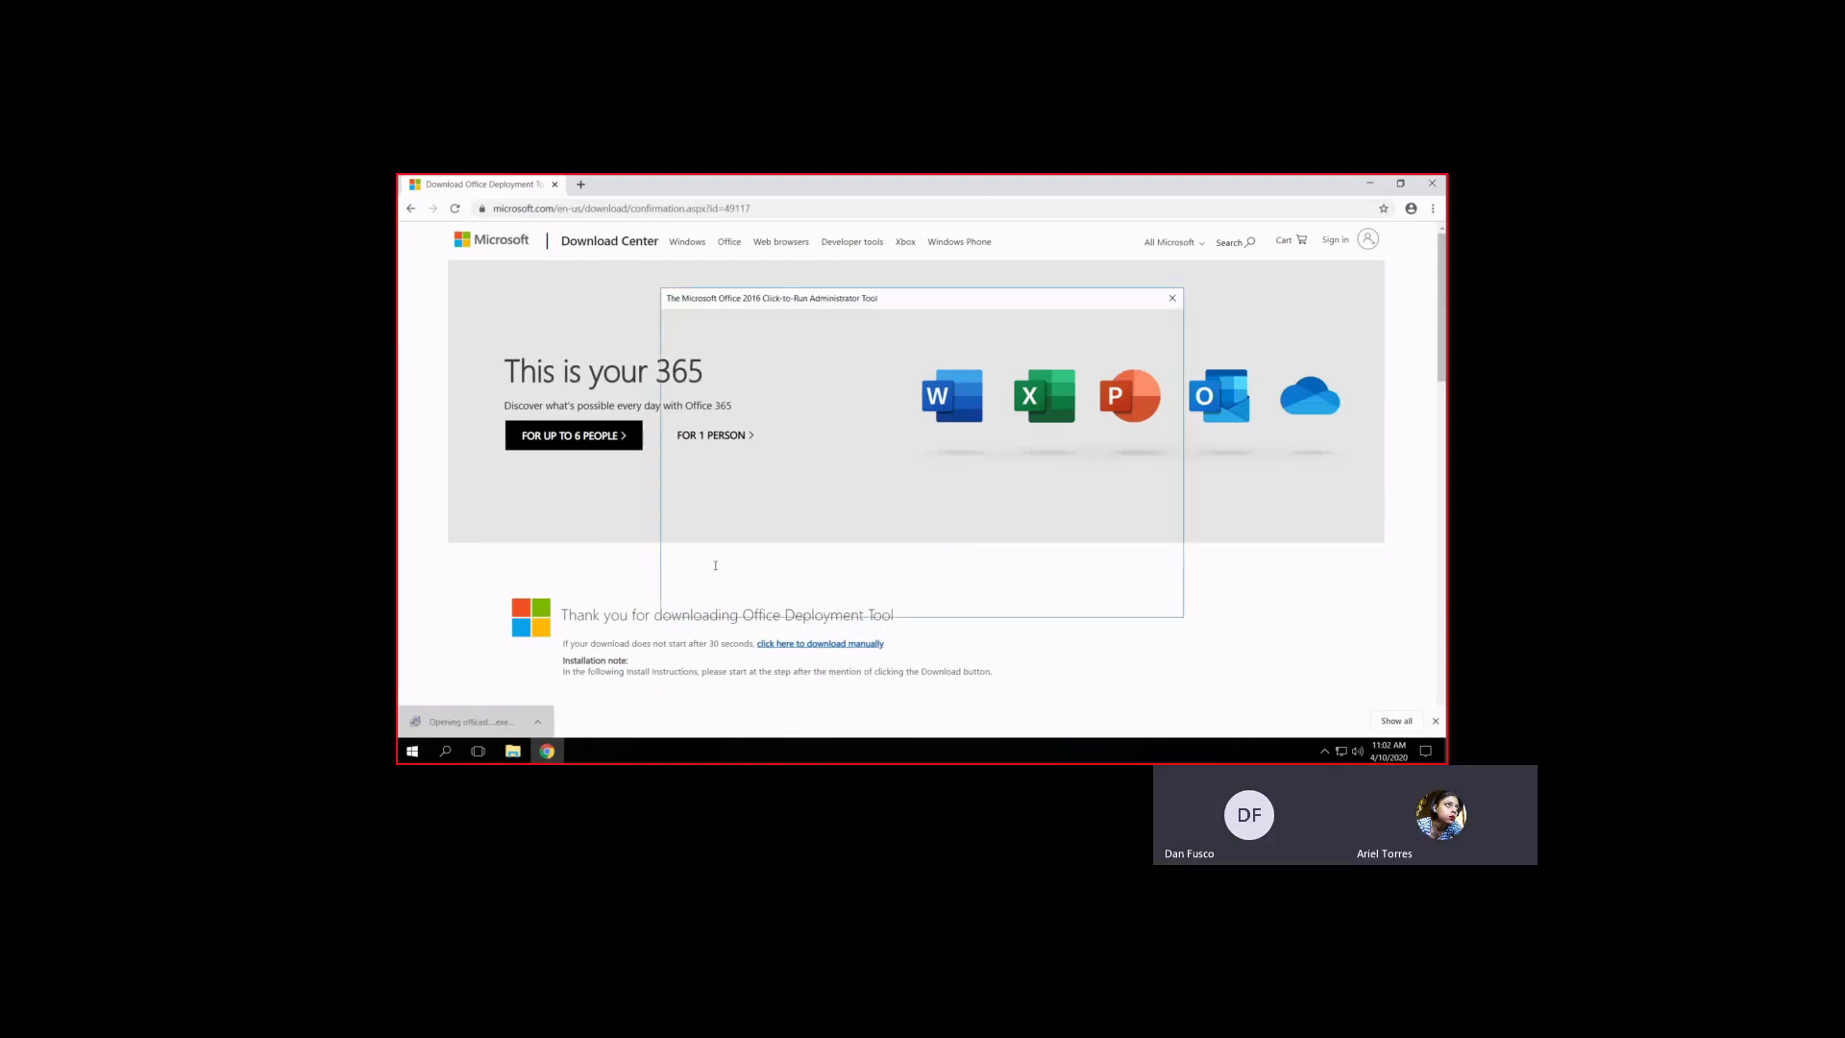
click(813, 600)
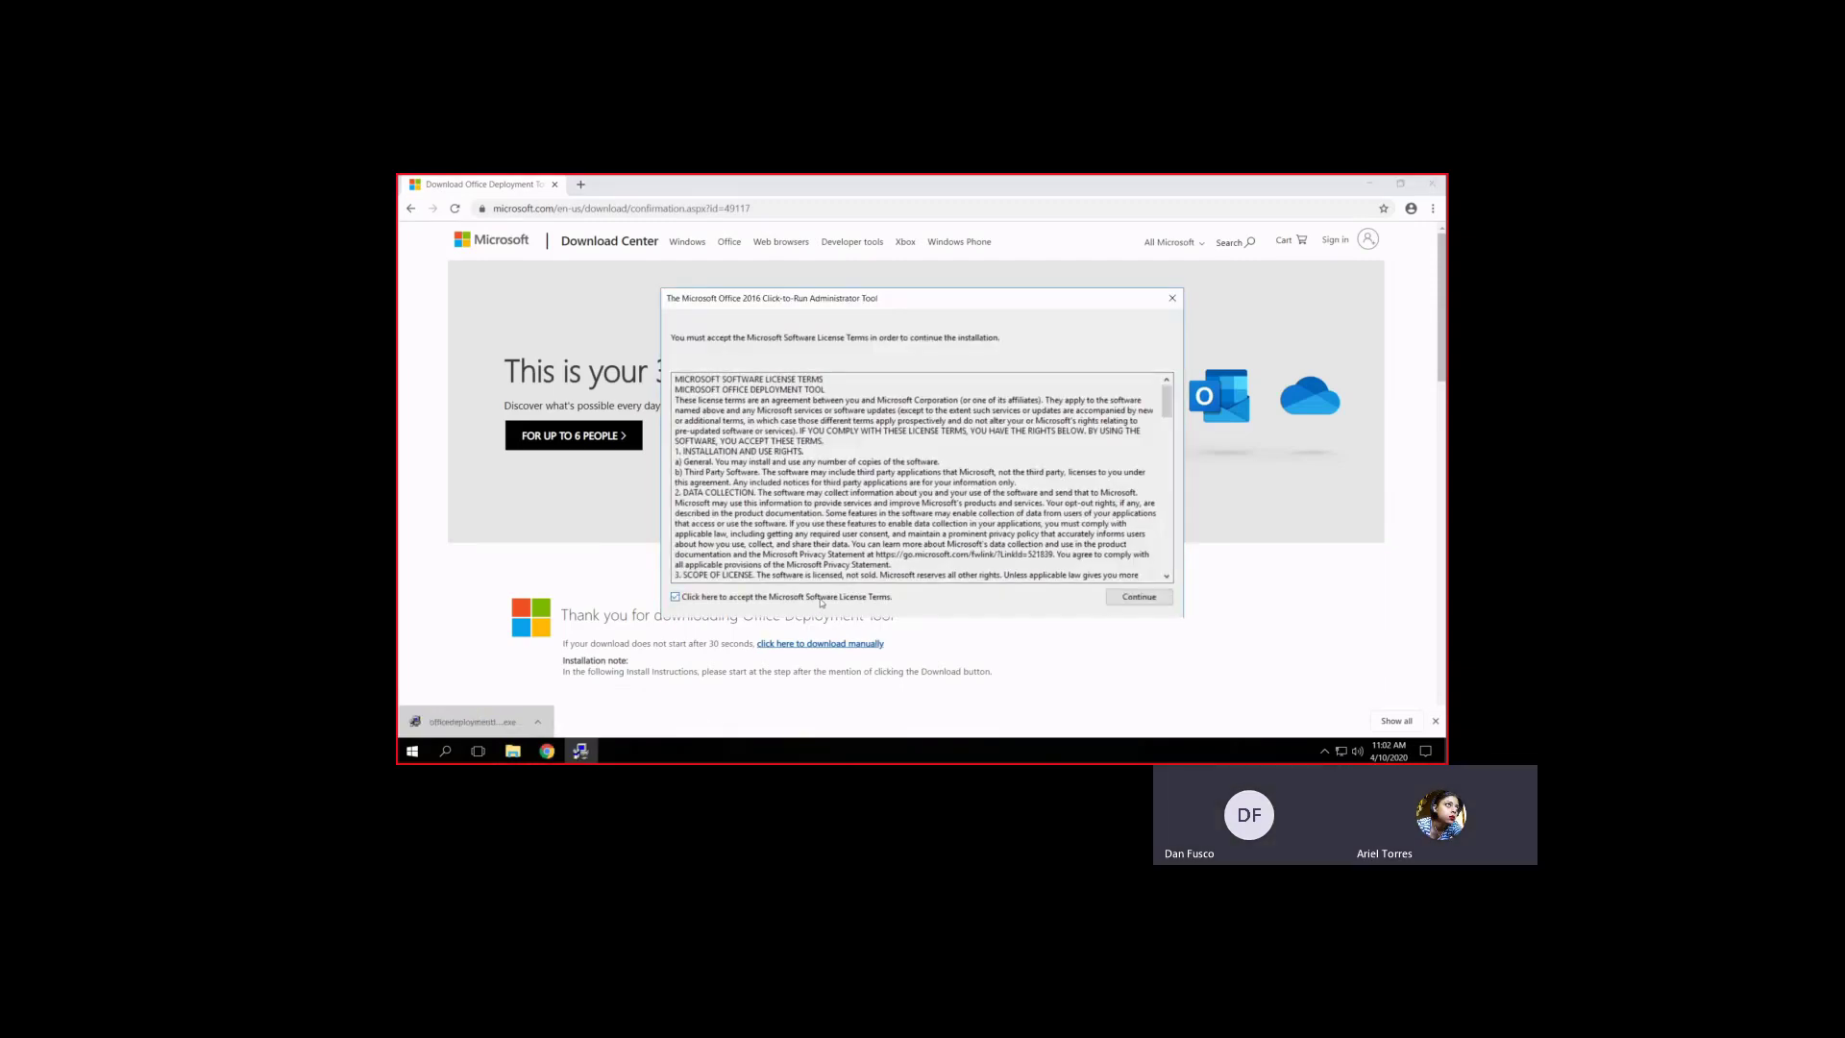
click(1168, 599)
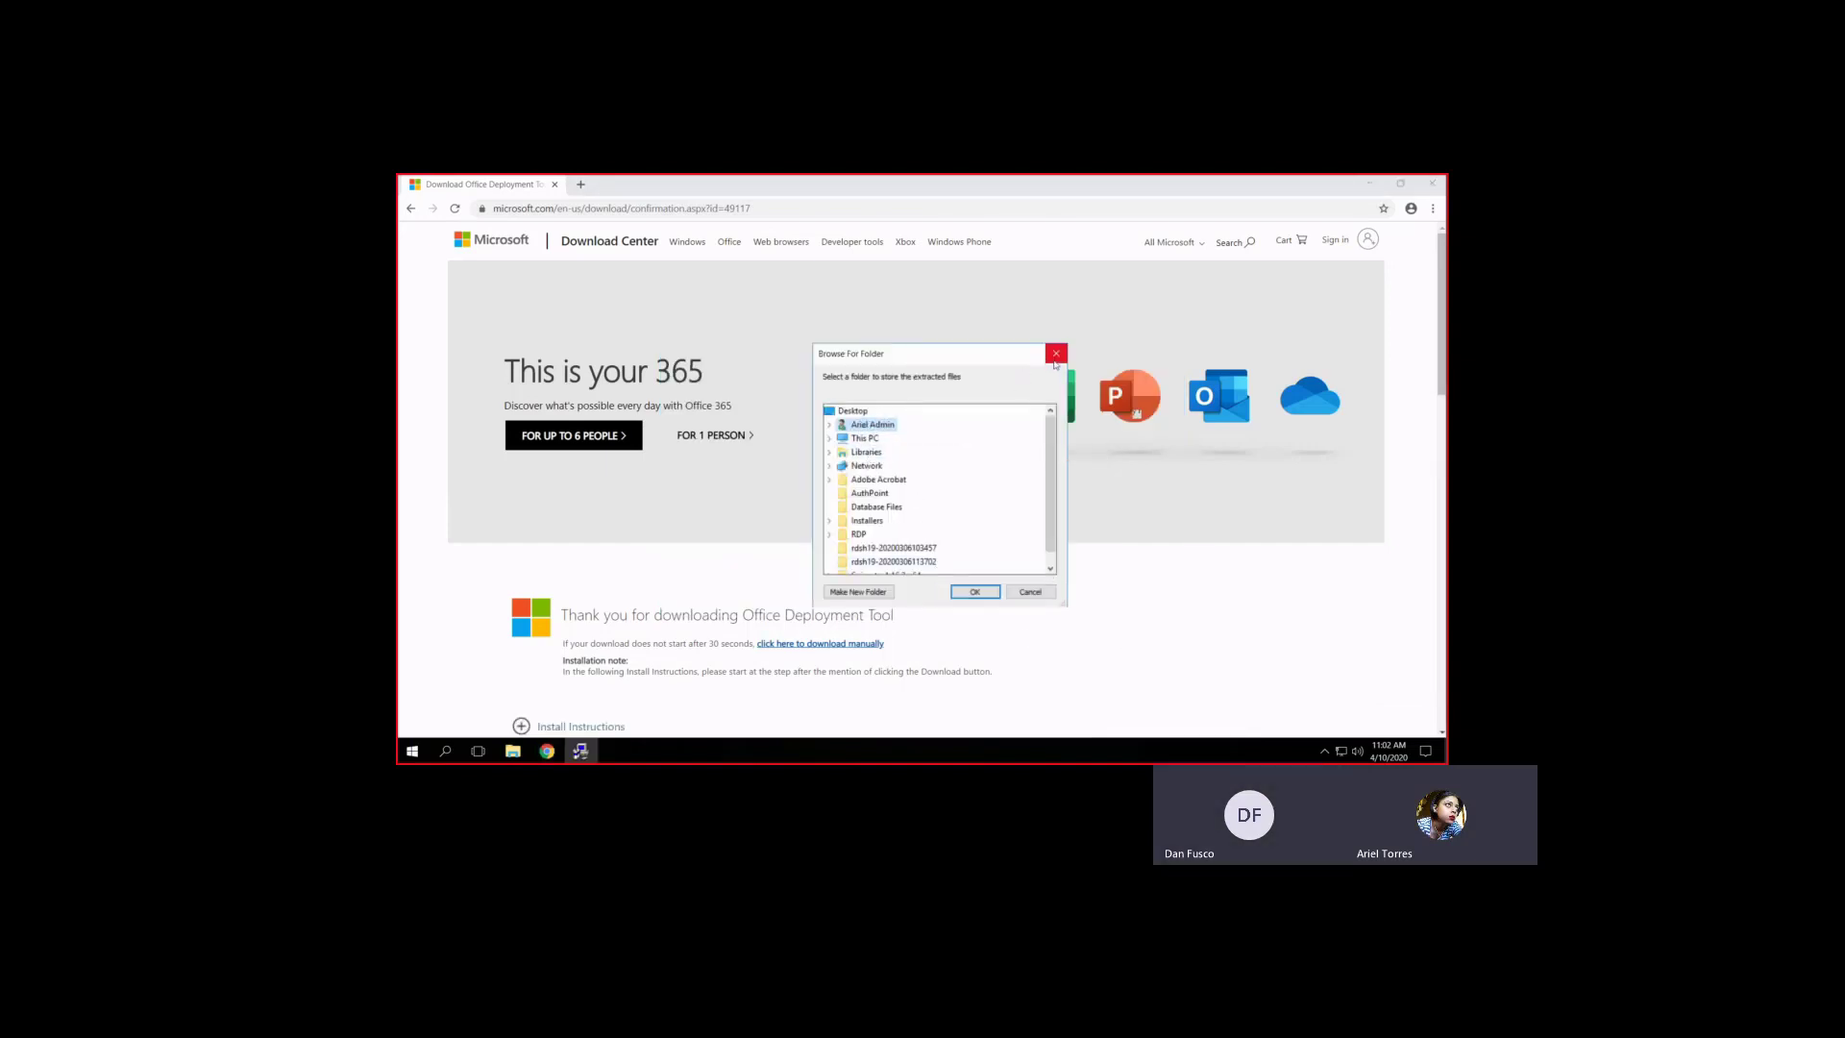
click(1039, 591)
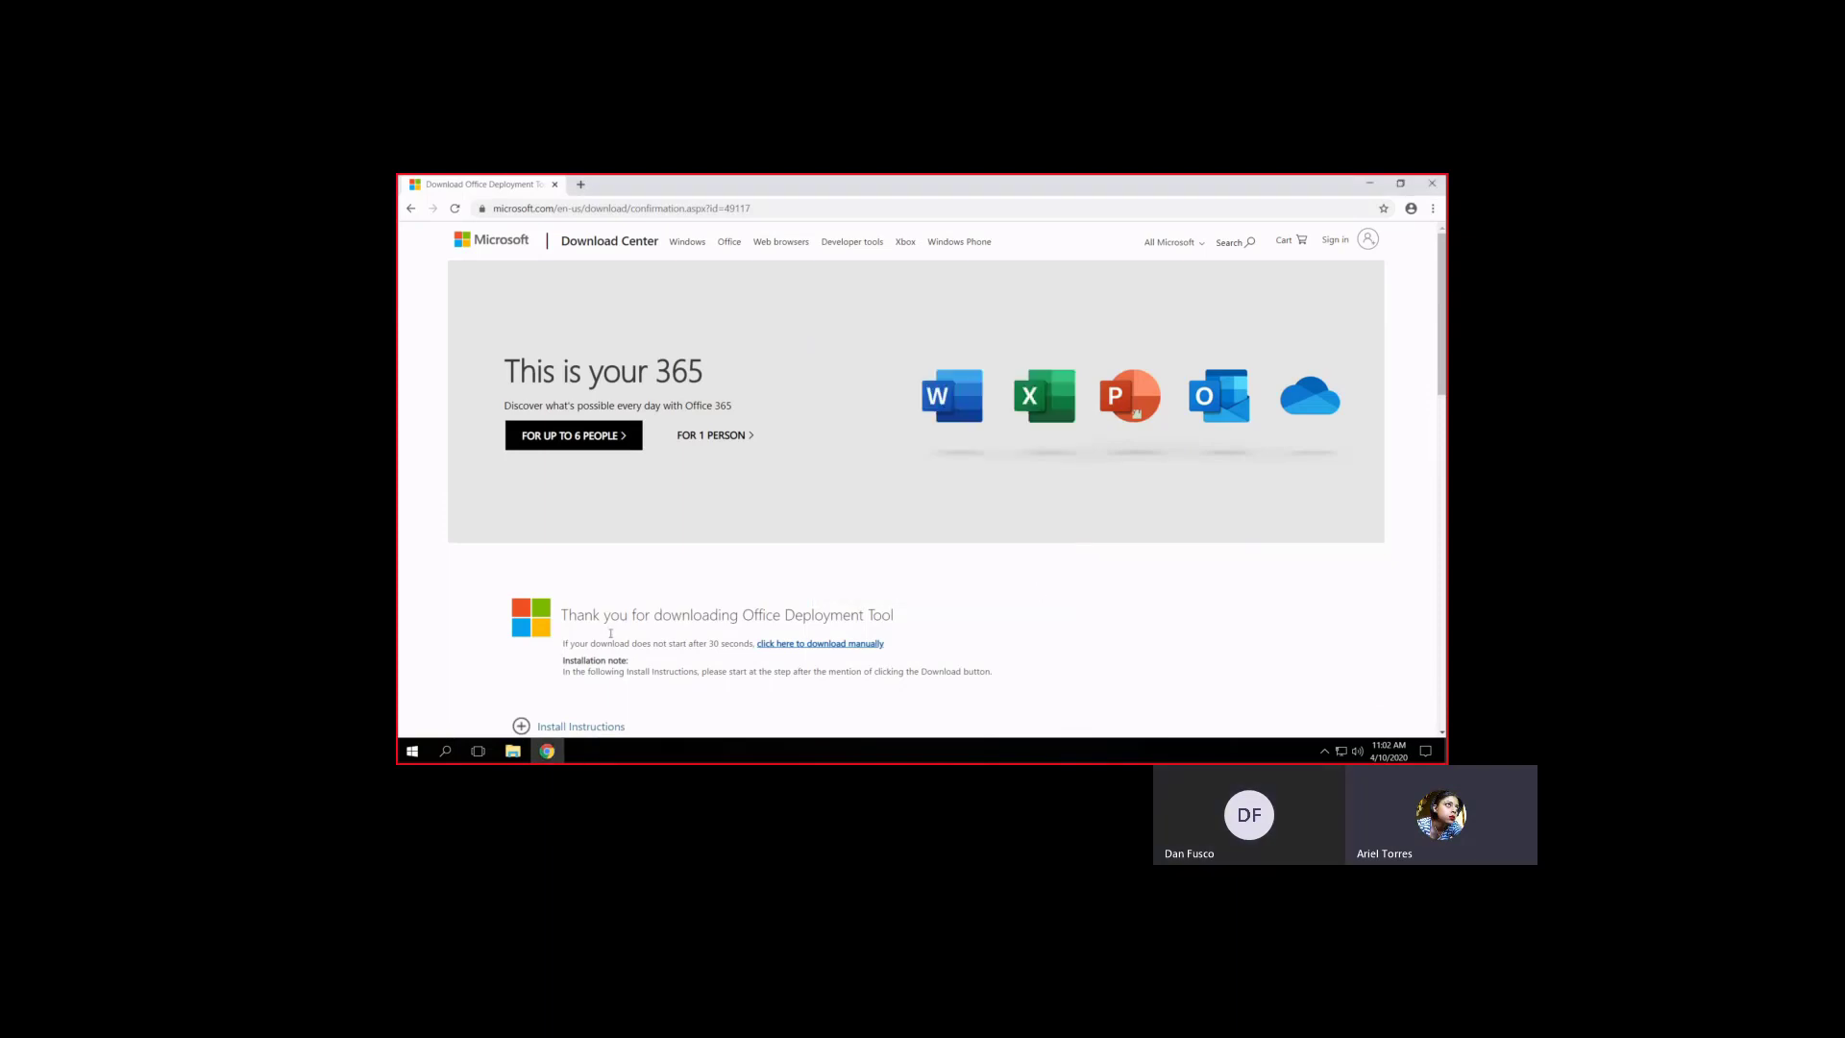
Switch to File Explorer and copy the path of the Office Install folder
key(alt+Tab)
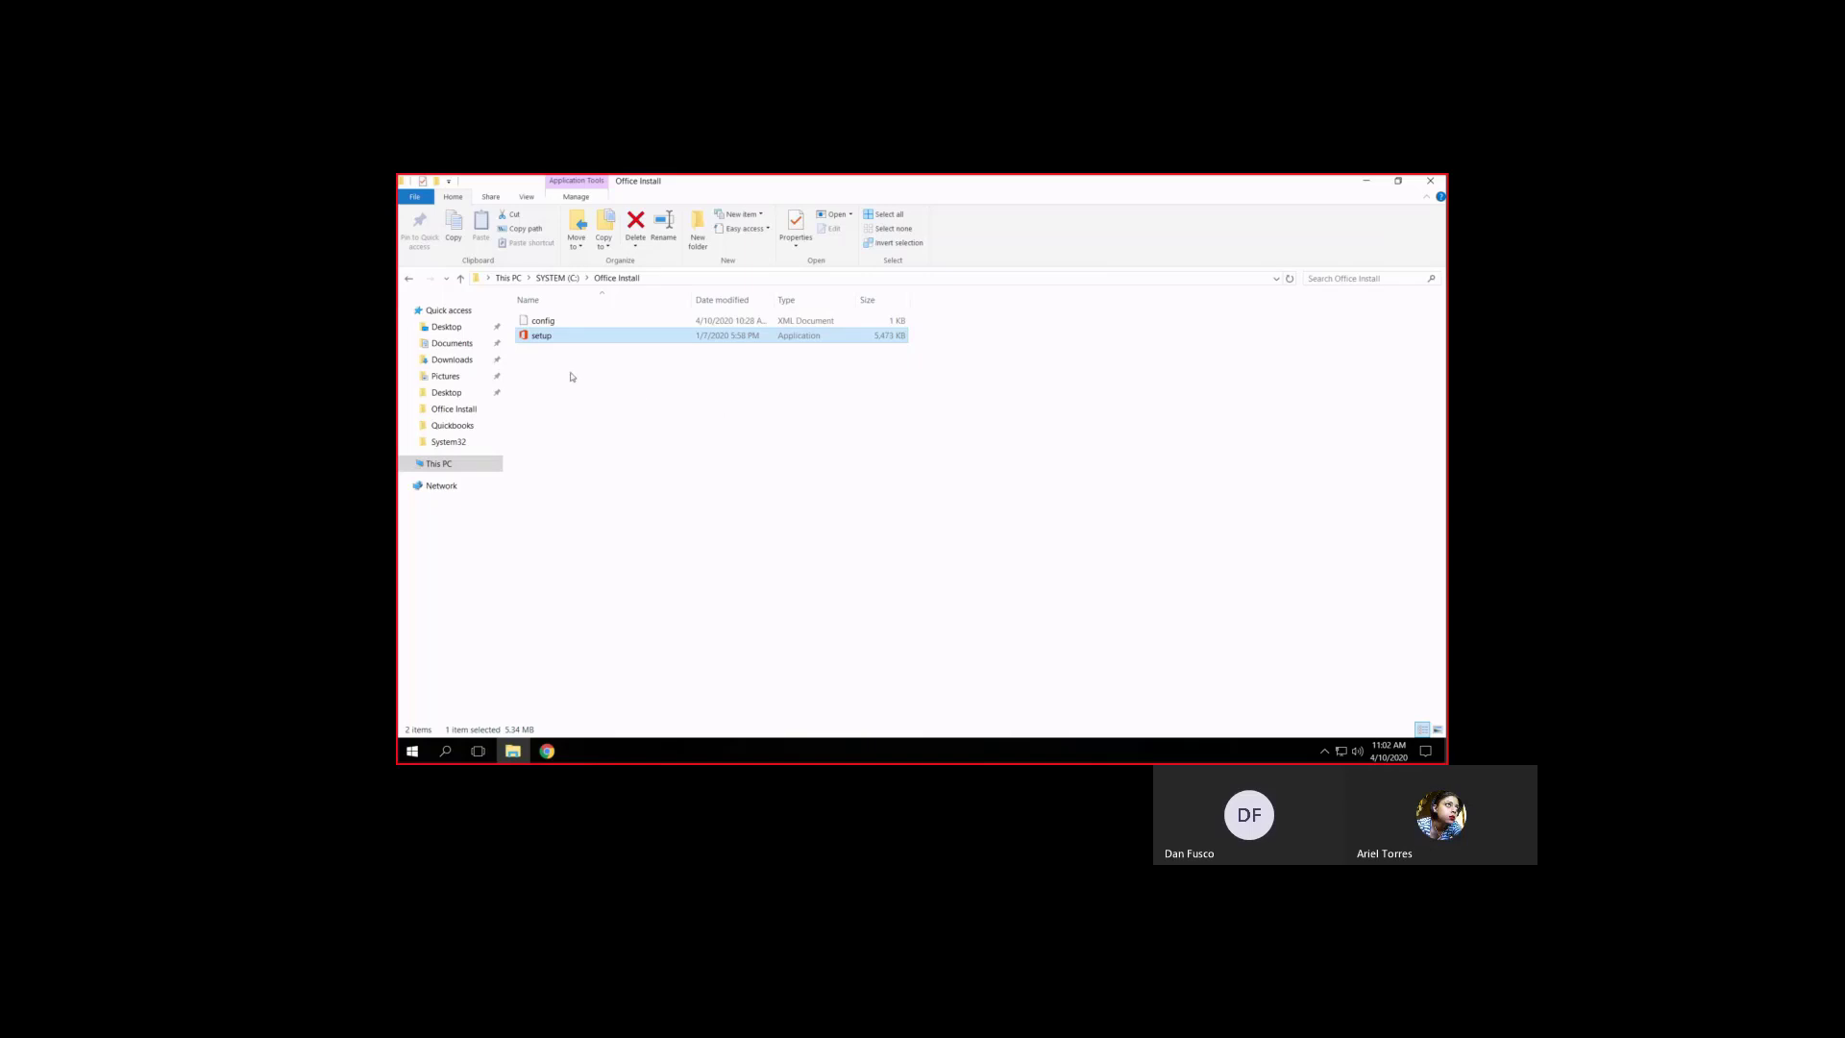
click(660, 279)
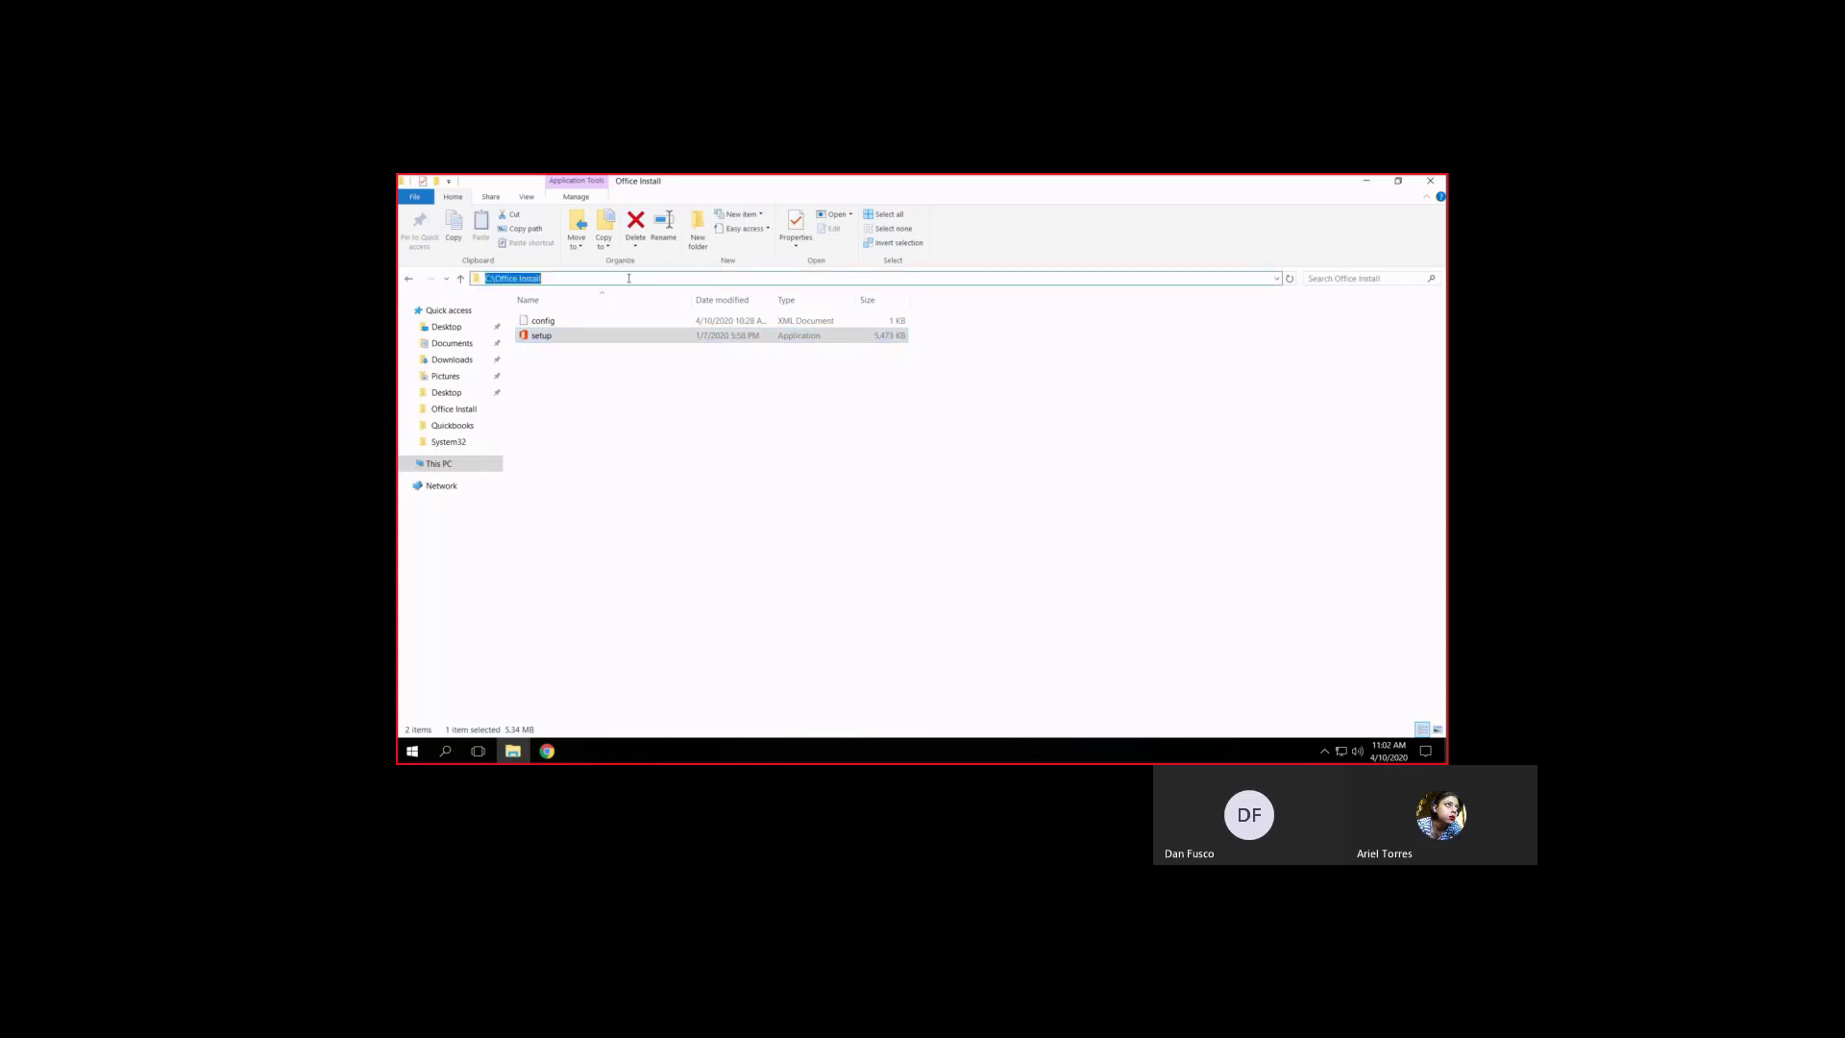
right_click(534, 279)
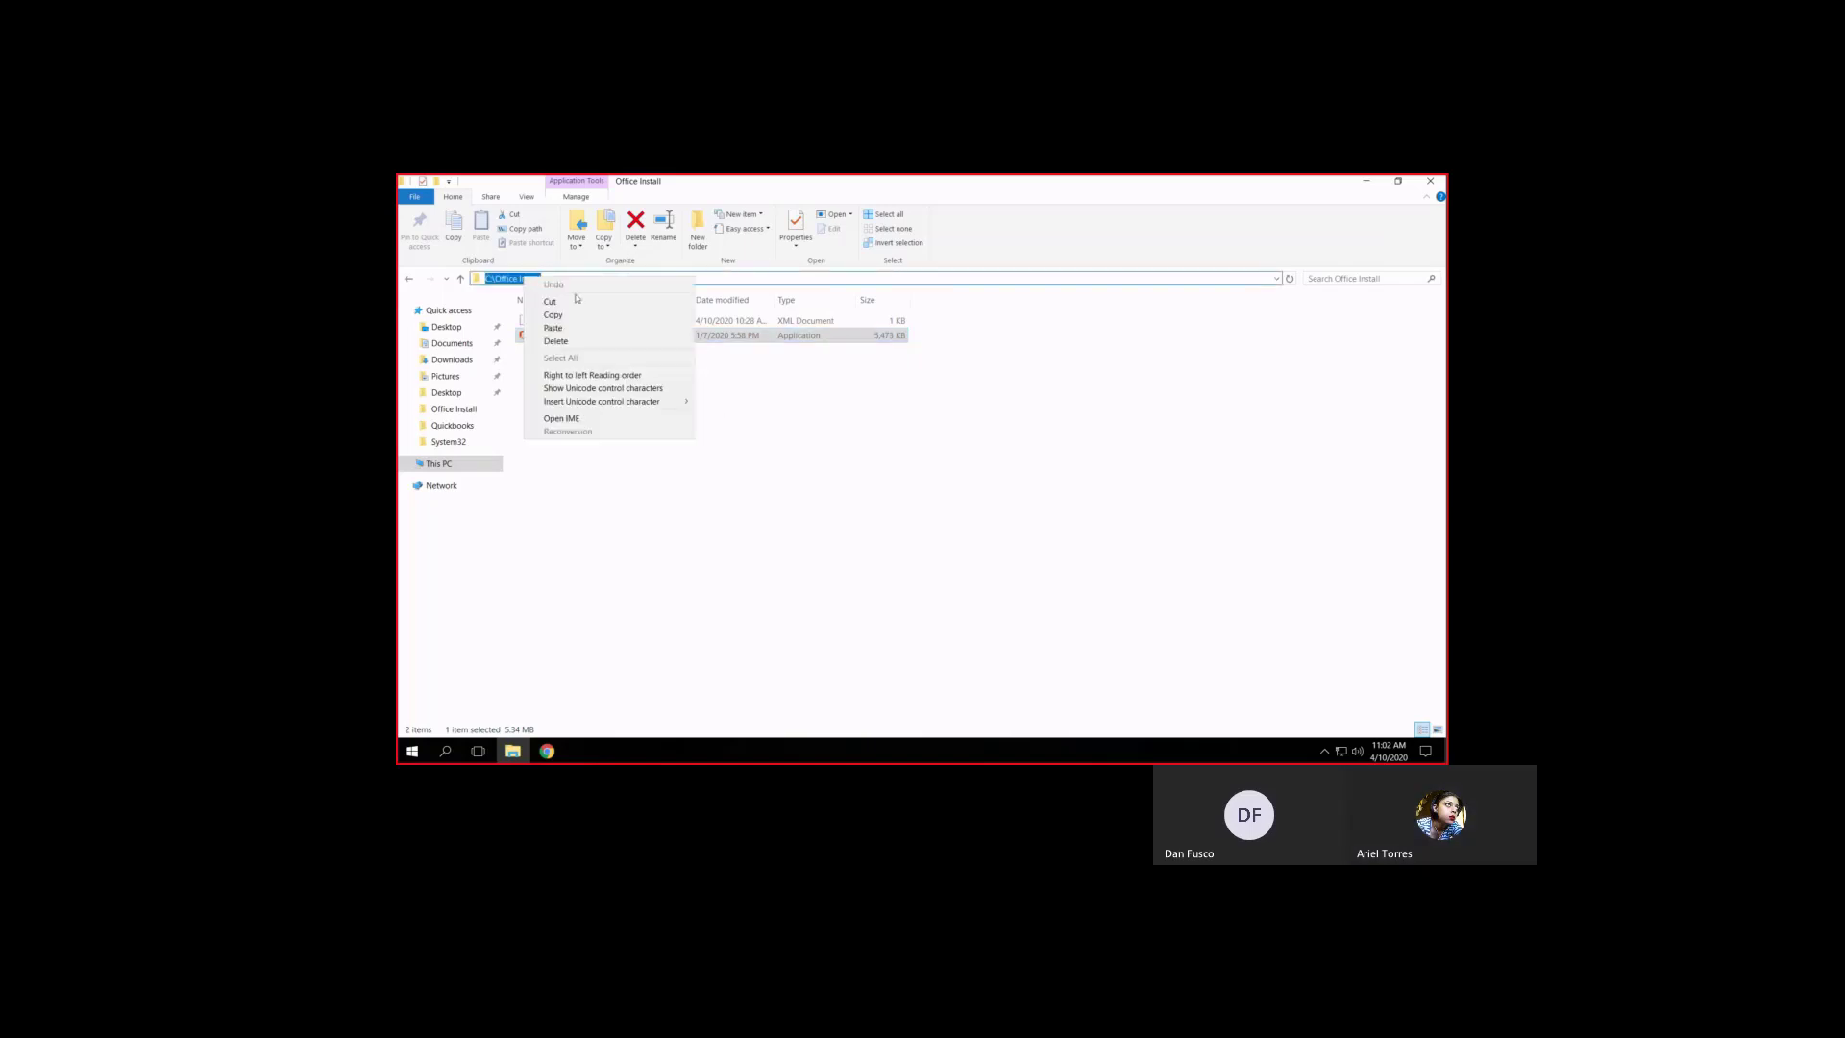
click(556, 320)
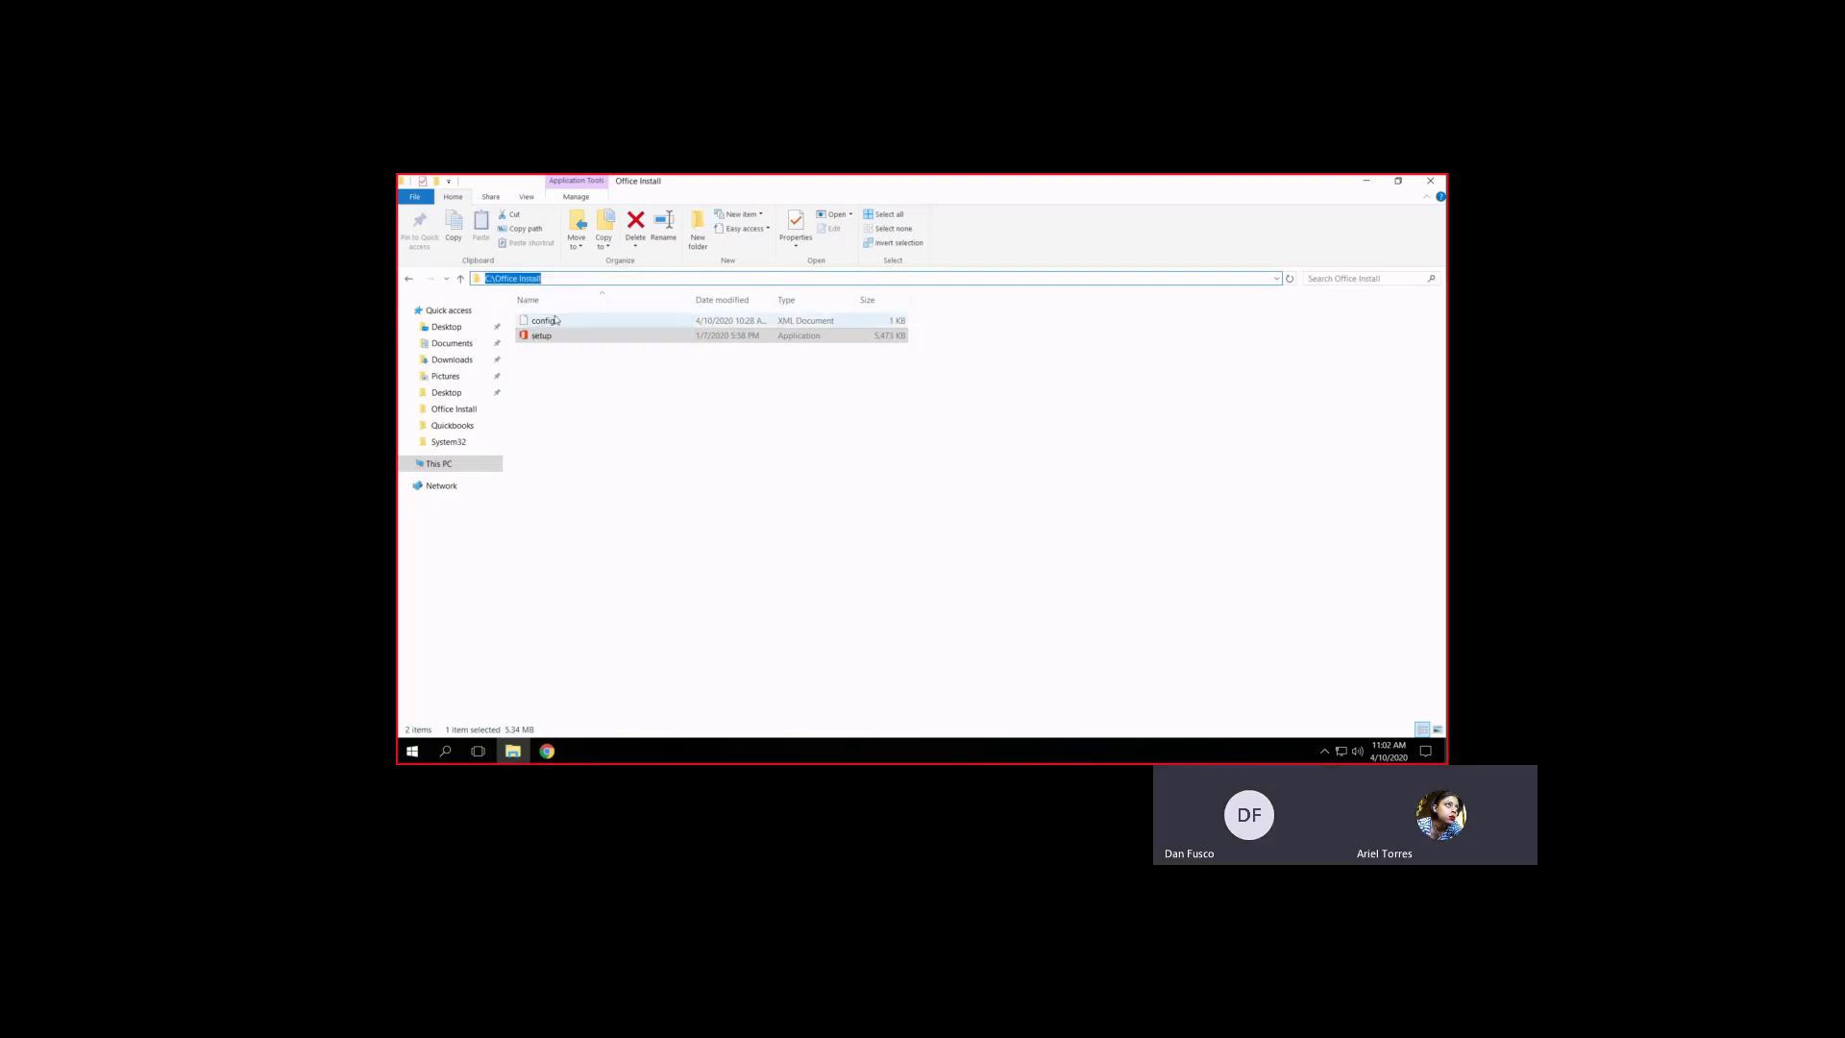
Open a Command Prompt with administrator rights
right_click(411, 756)
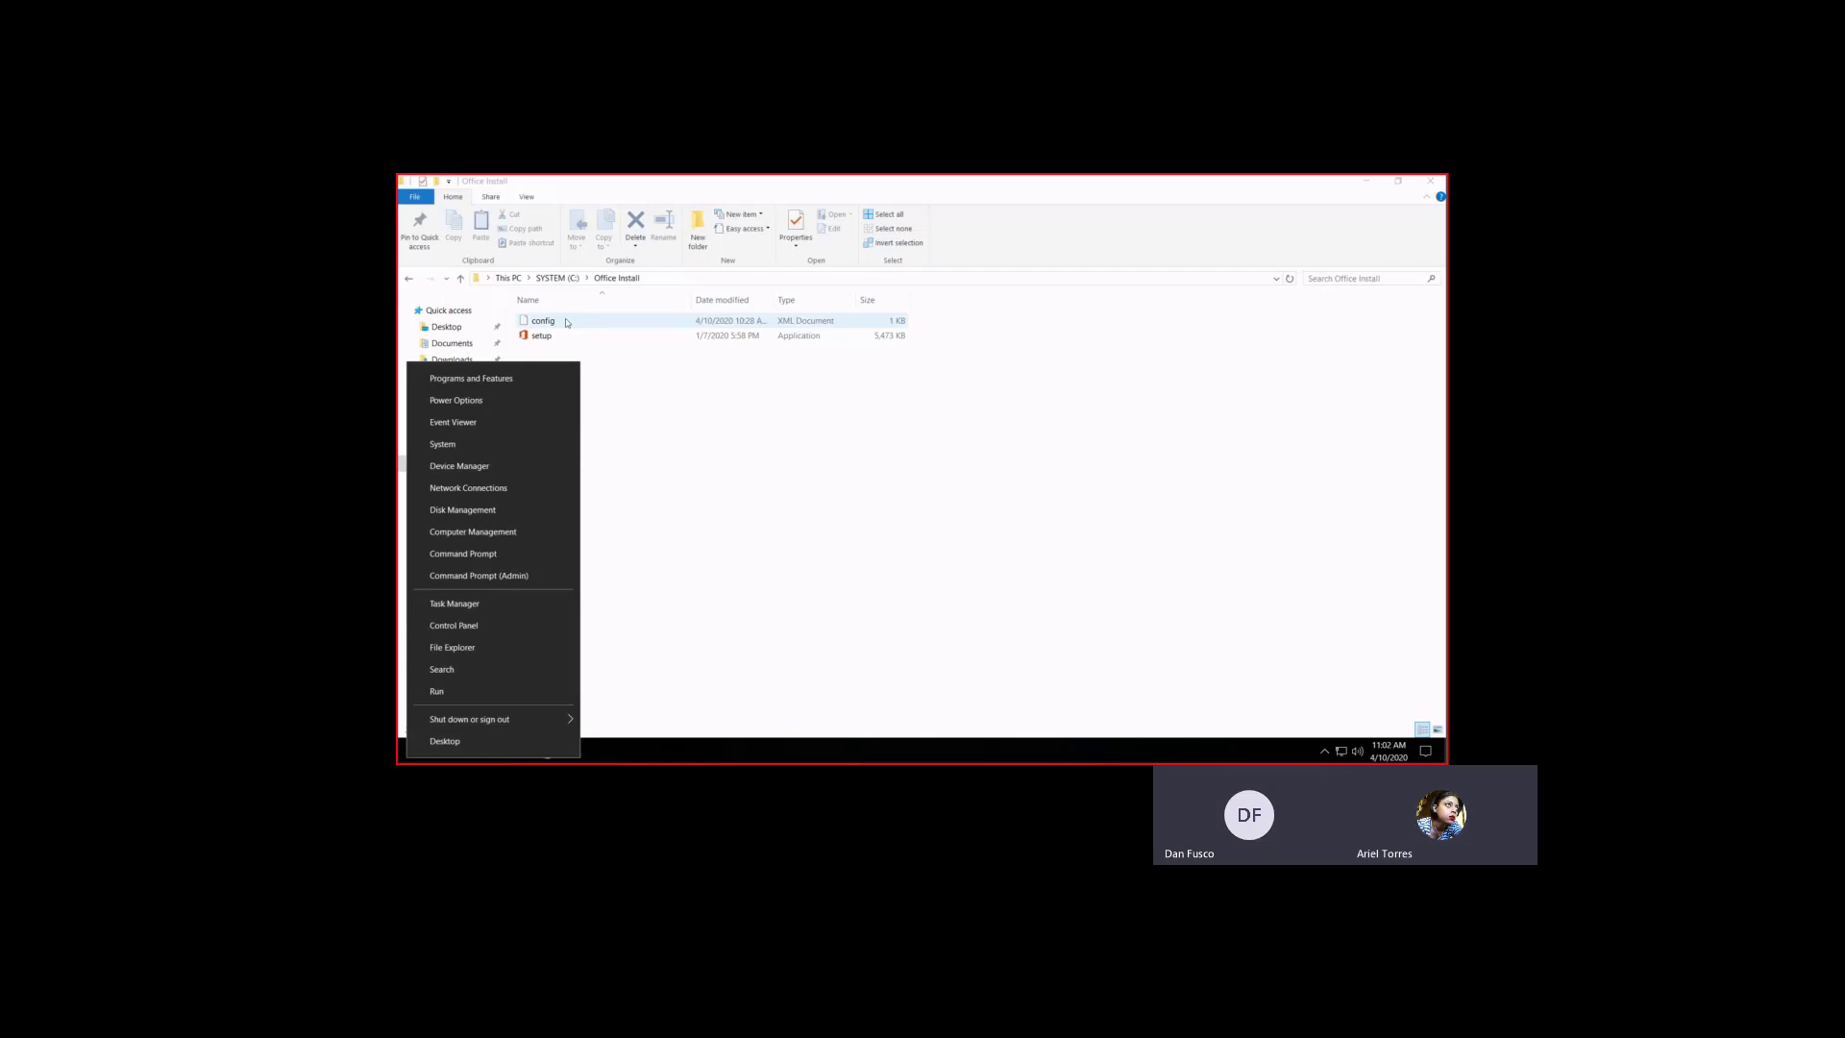
click(509, 576)
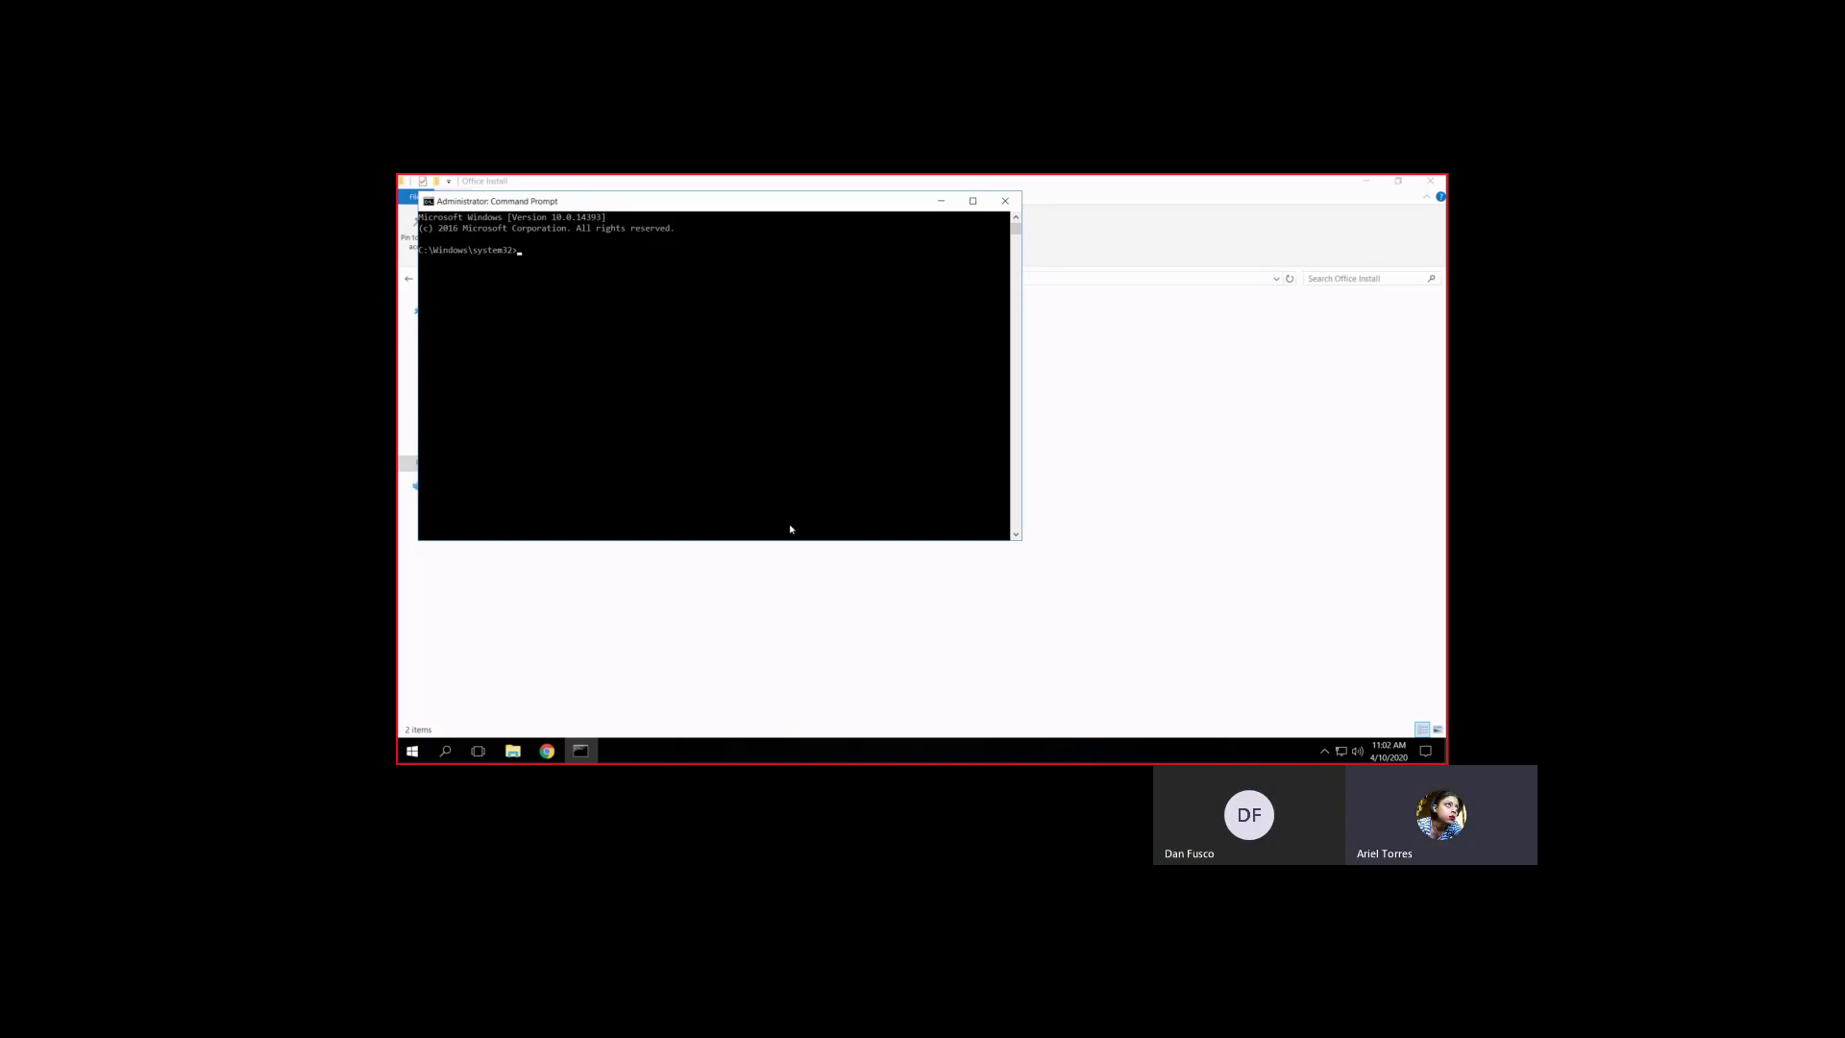
text(etup.e)
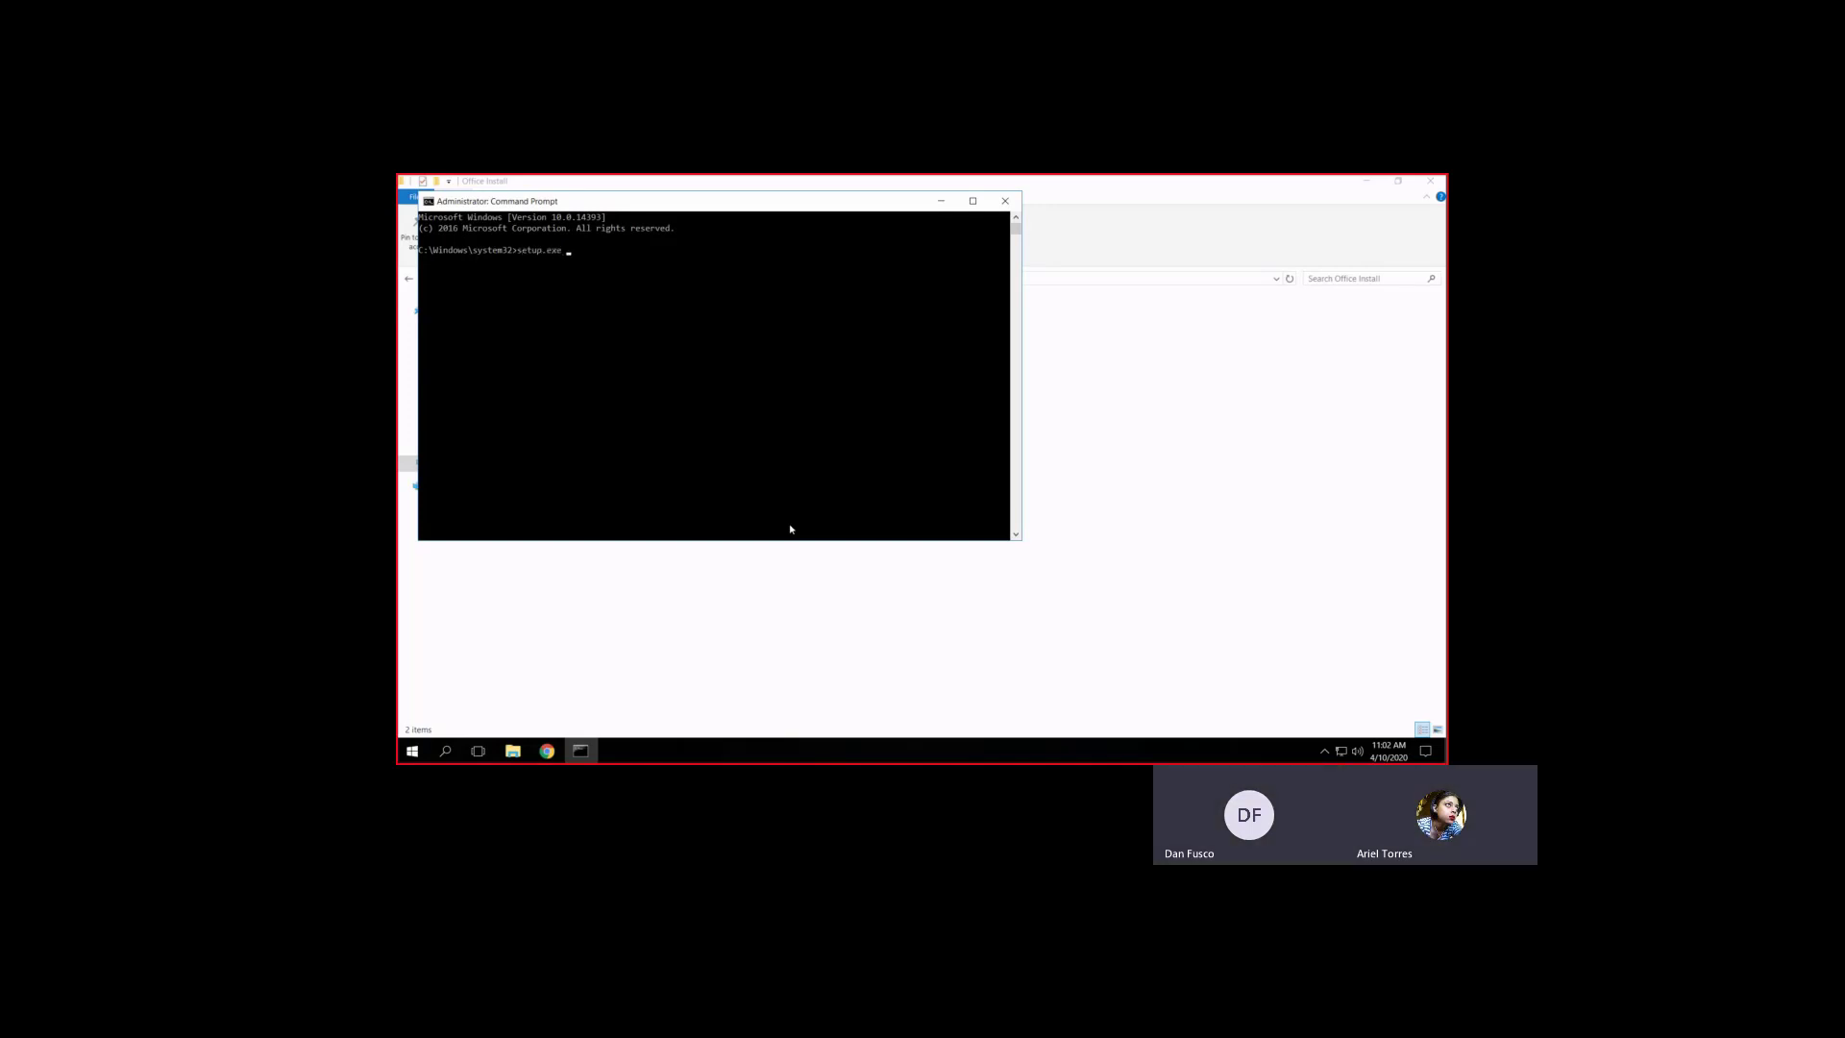
text(xe /)
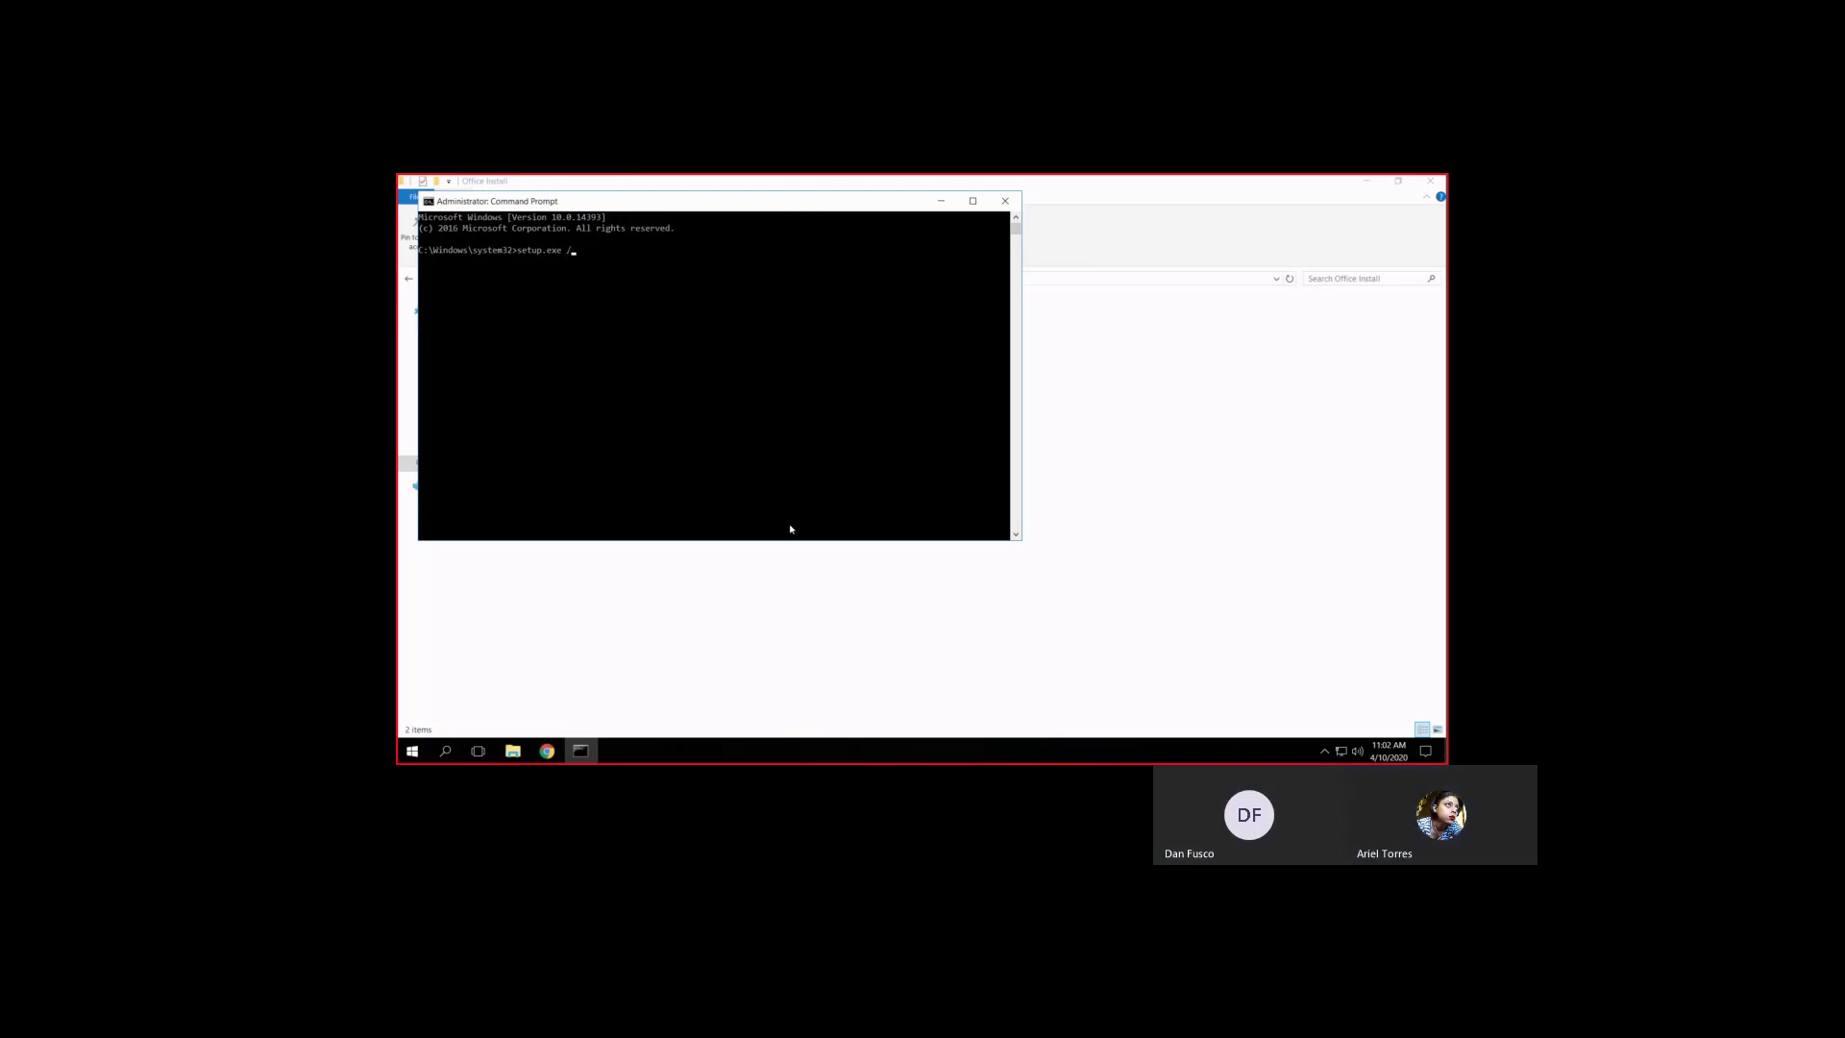
text(configure)
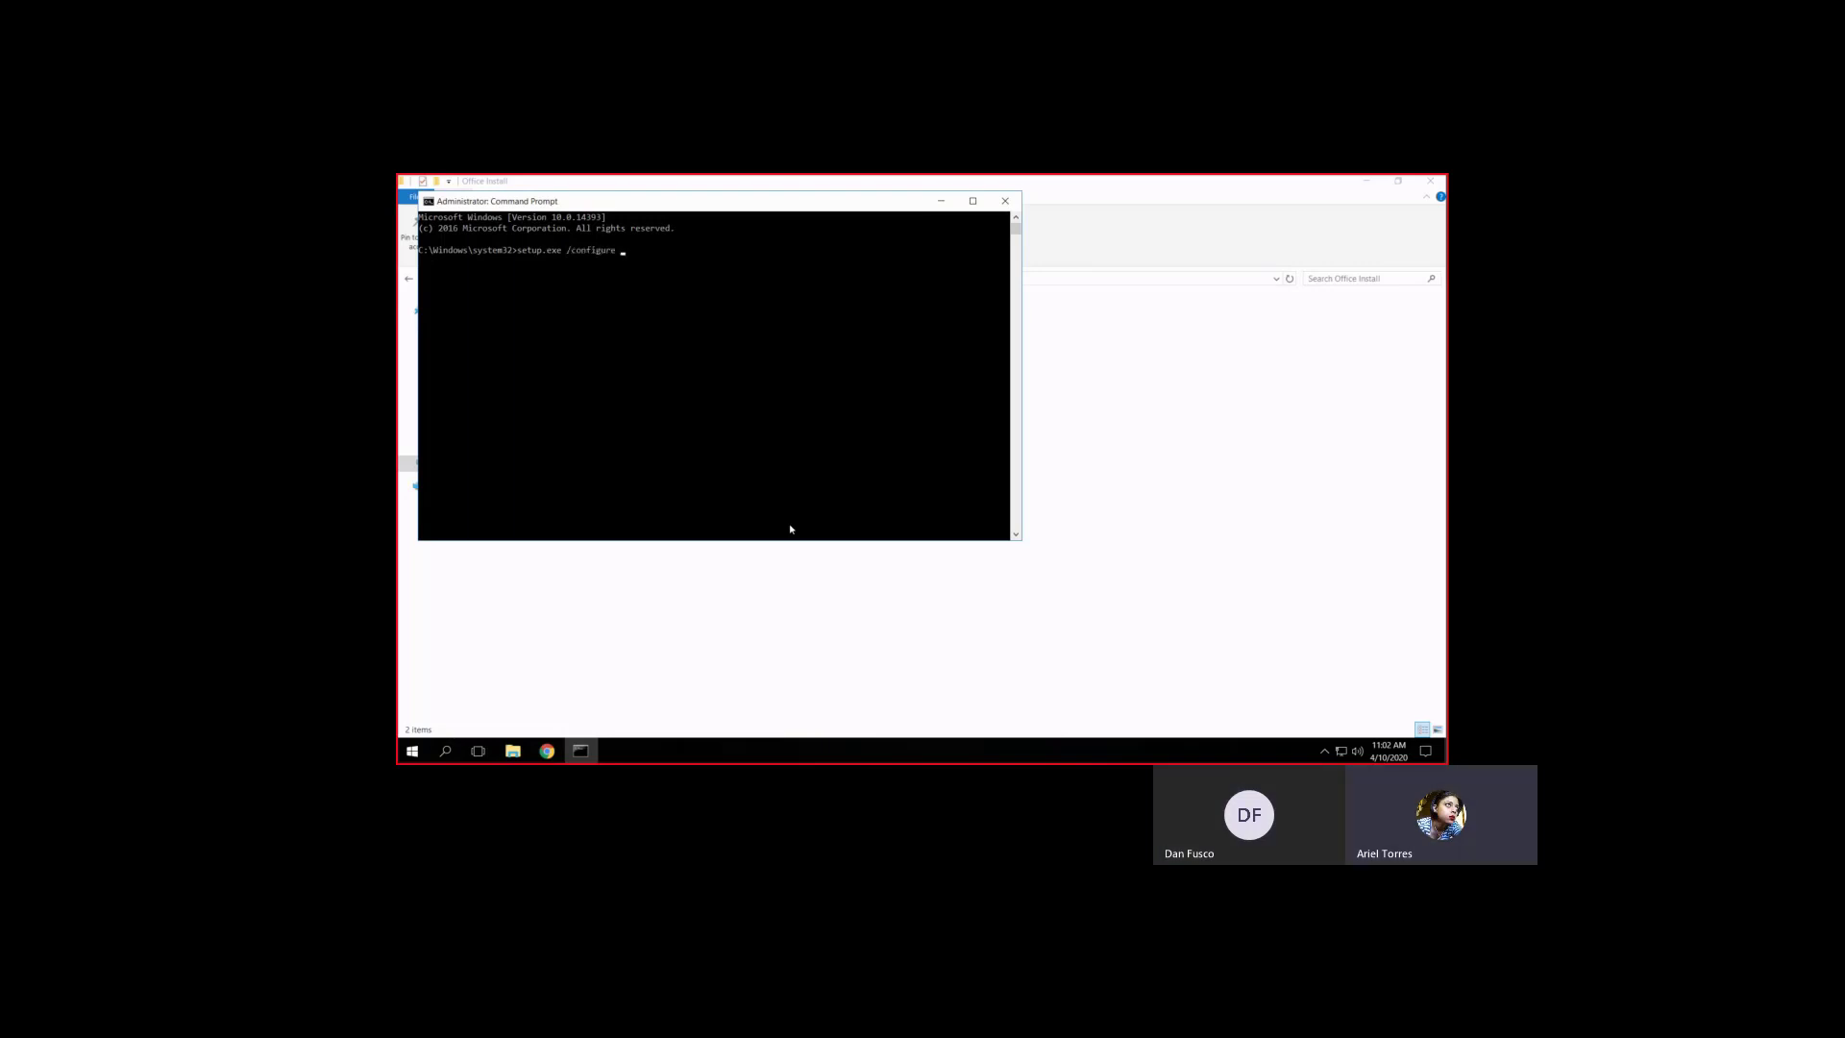
drag(596, 203, 892, 261)
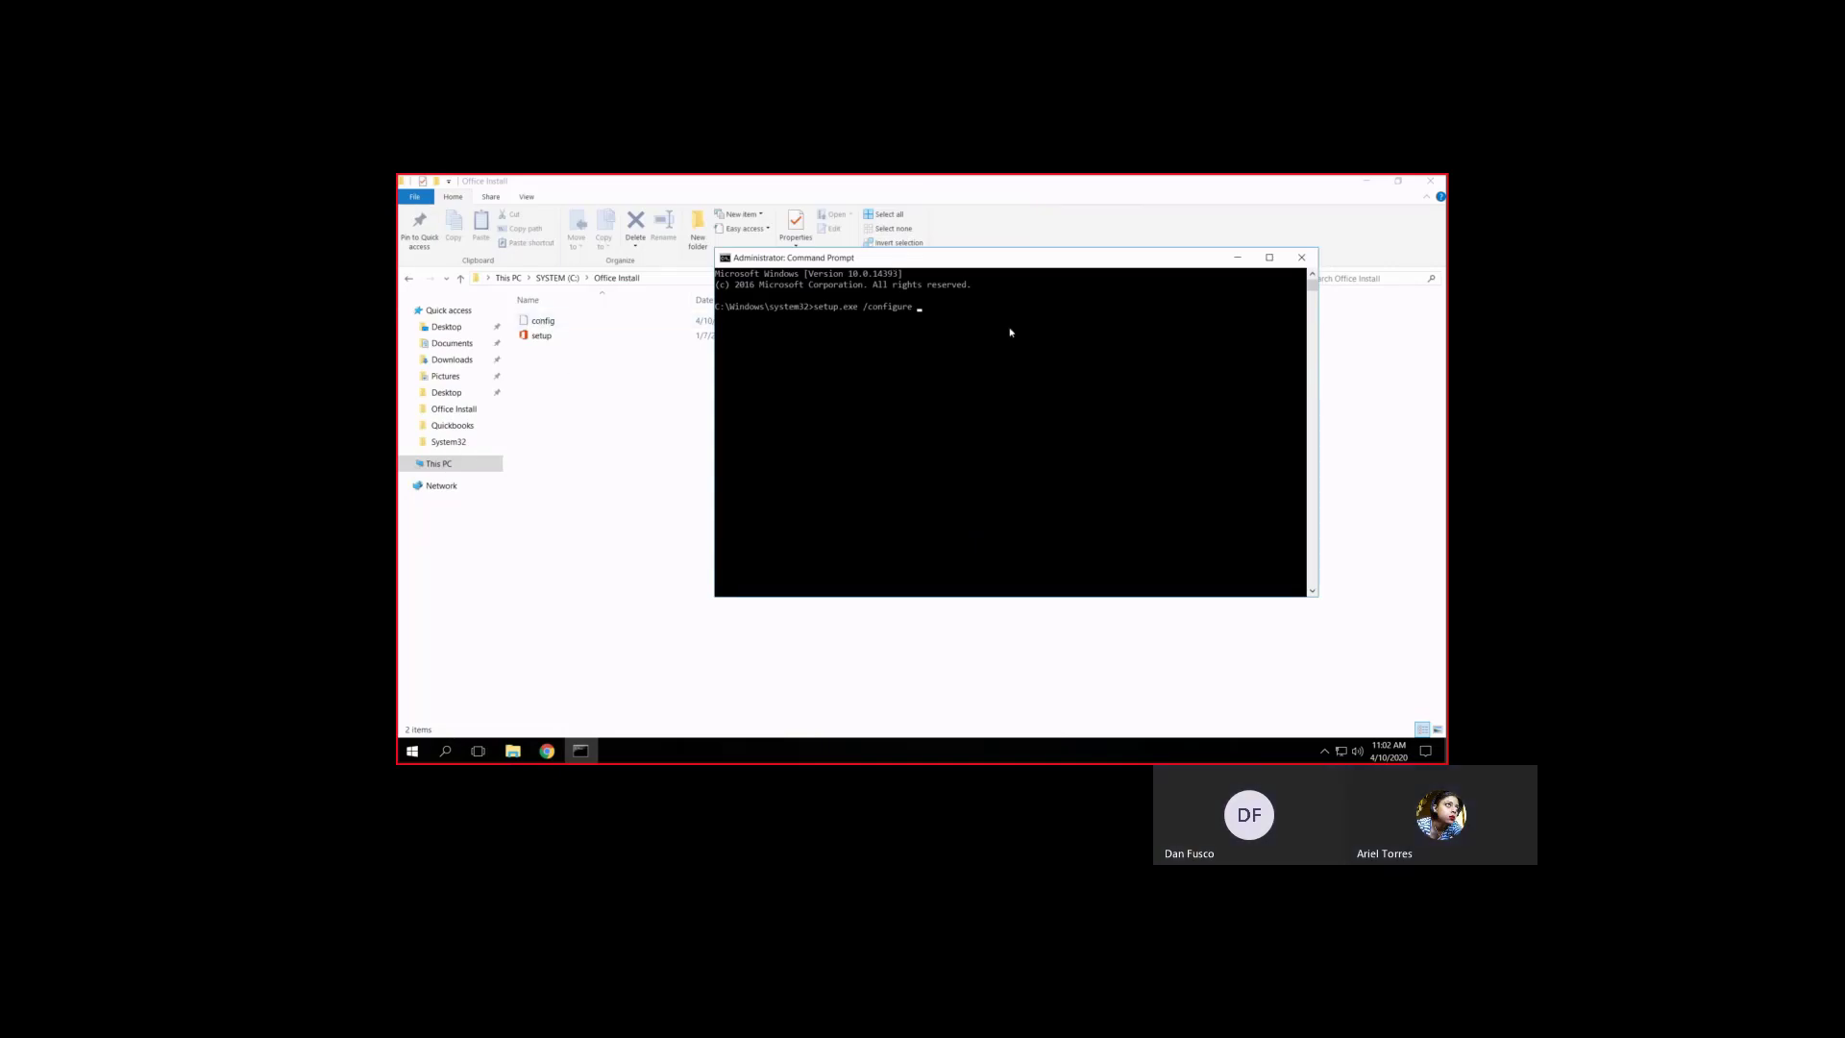
key(BackSpace)
key(BackSpace)
key(BackSpace)
key(BackSpace)
key(BackSpace)
key(BackSpace)
key(BackSpace)
key(BackSpace)
key(BackSpace)
key(BackSpace)
key(BackSpace)
key(BackSpace)
key(BackSpace)
key(BackSpace)
key(BackSpace)
key(BackSpace)
key(BackSpace)
key(BackSpace)
key(BackSpace)
key(BackSpace)
Change the directory to C:\Office Install and run setup.exe /configure config.xml, bringing the Office installer window into view
text(cd C:\Office Install)
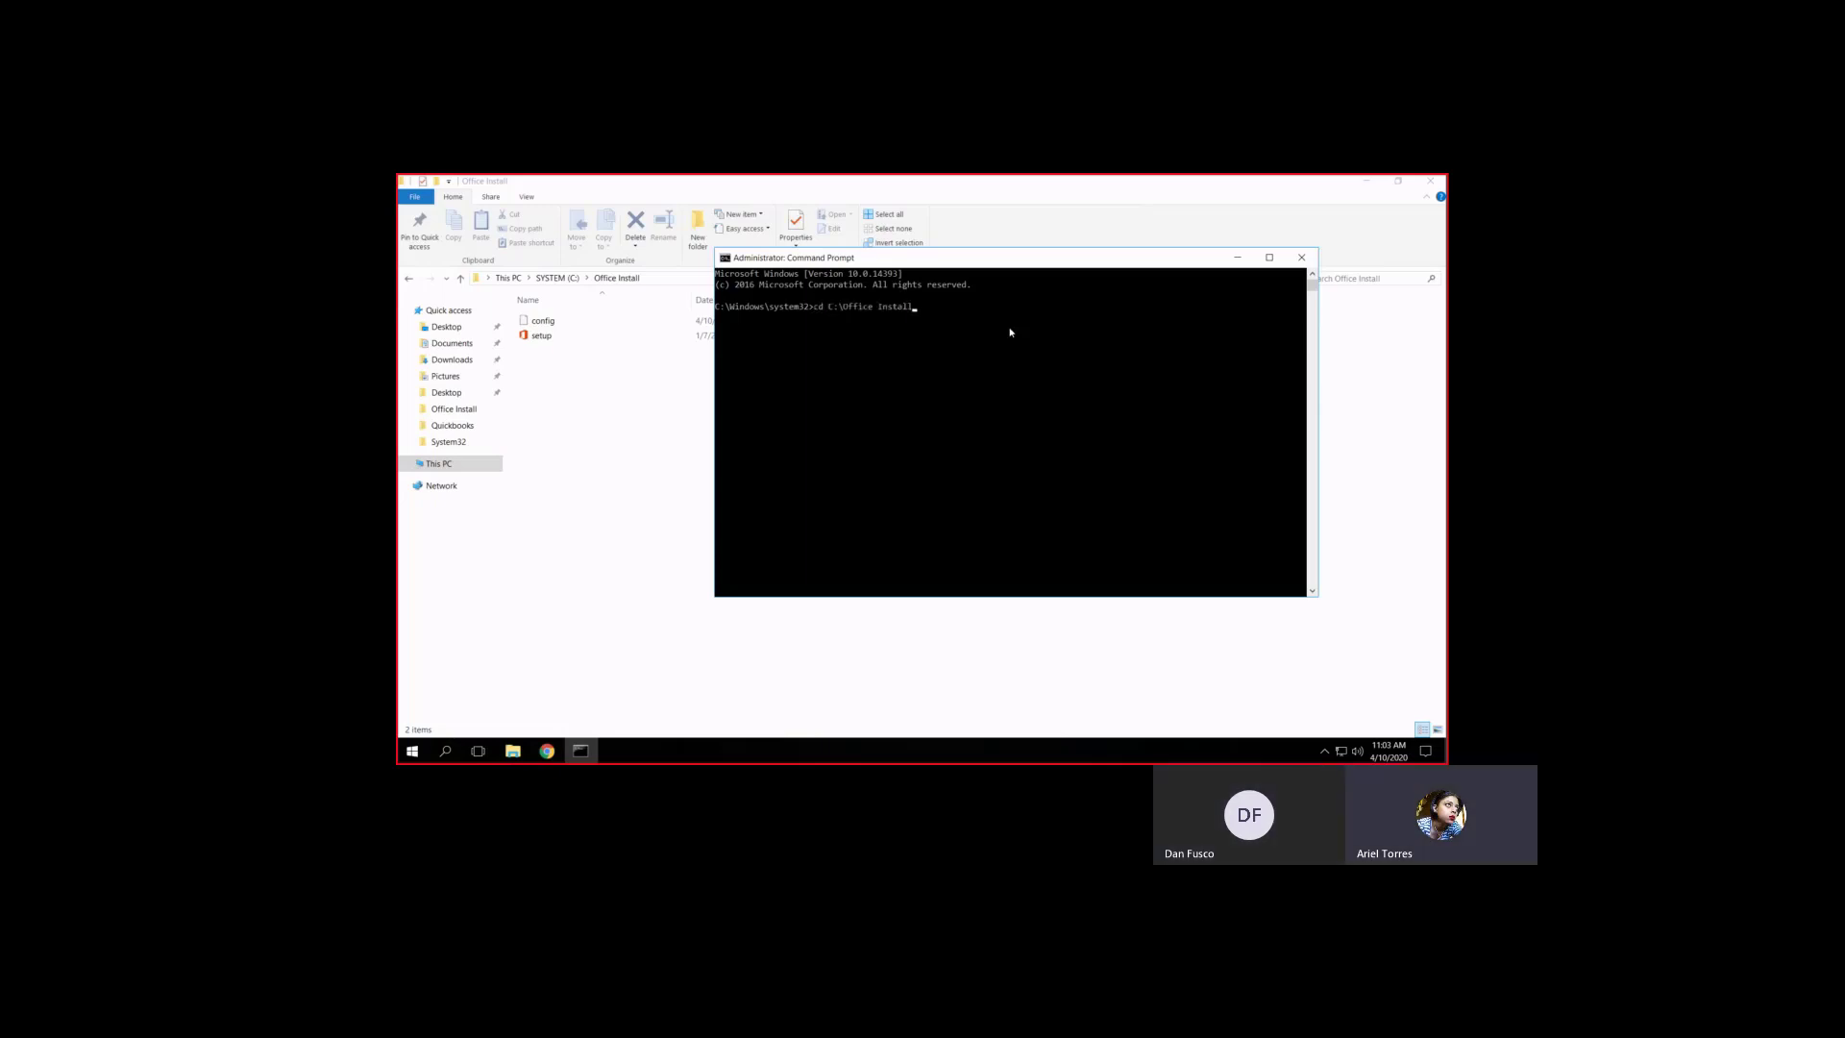
key(Return)
text(setup.exe)
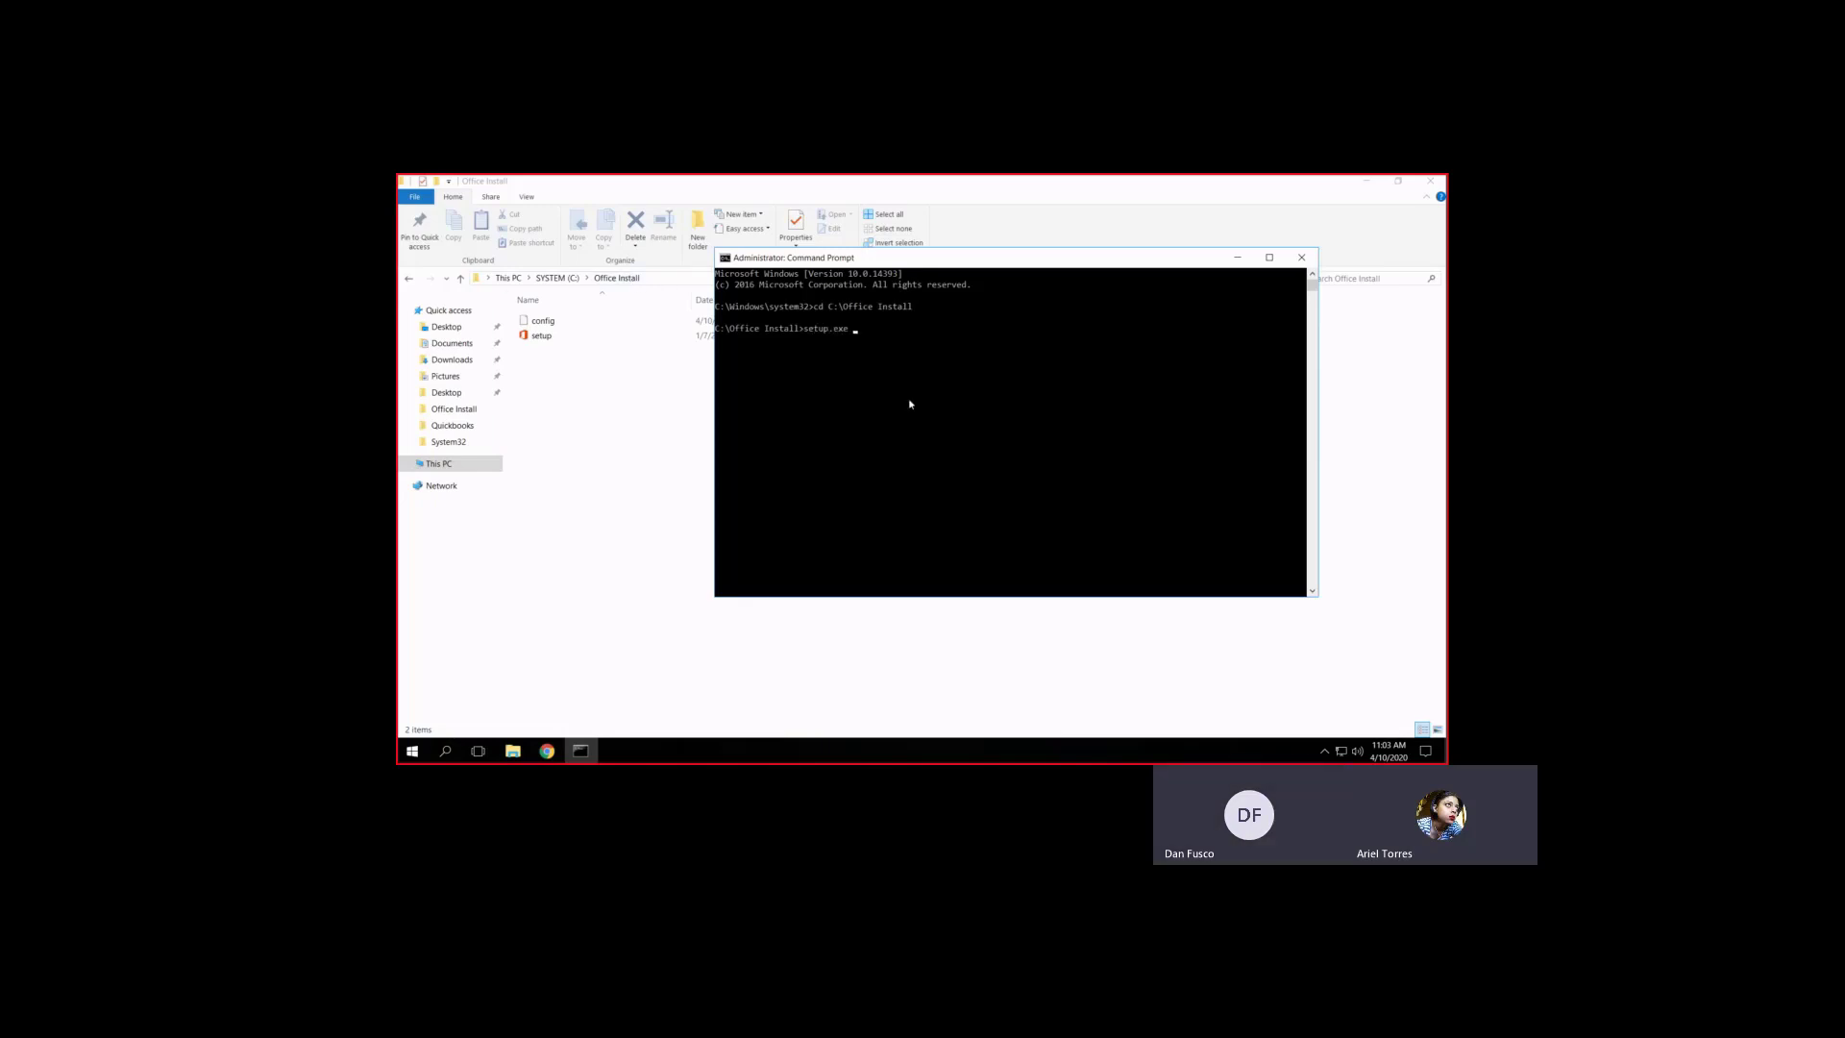
text( /confir)
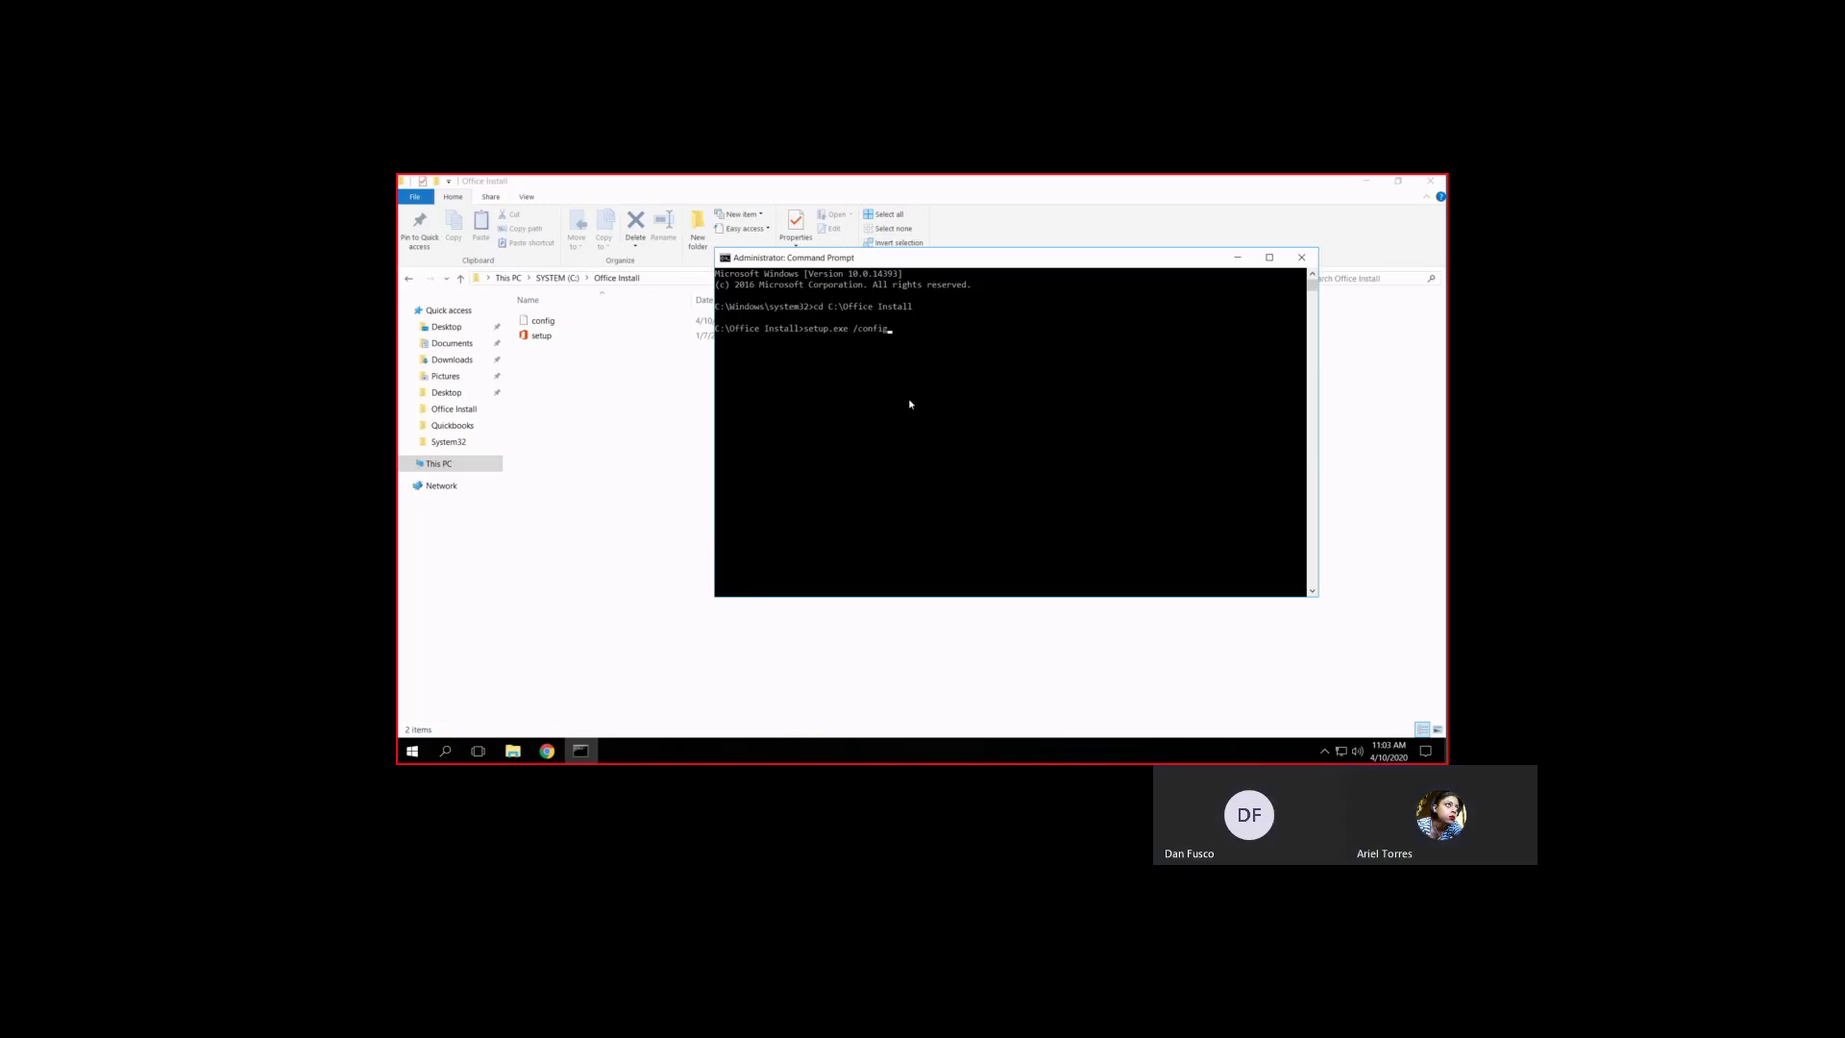
text(ure co)
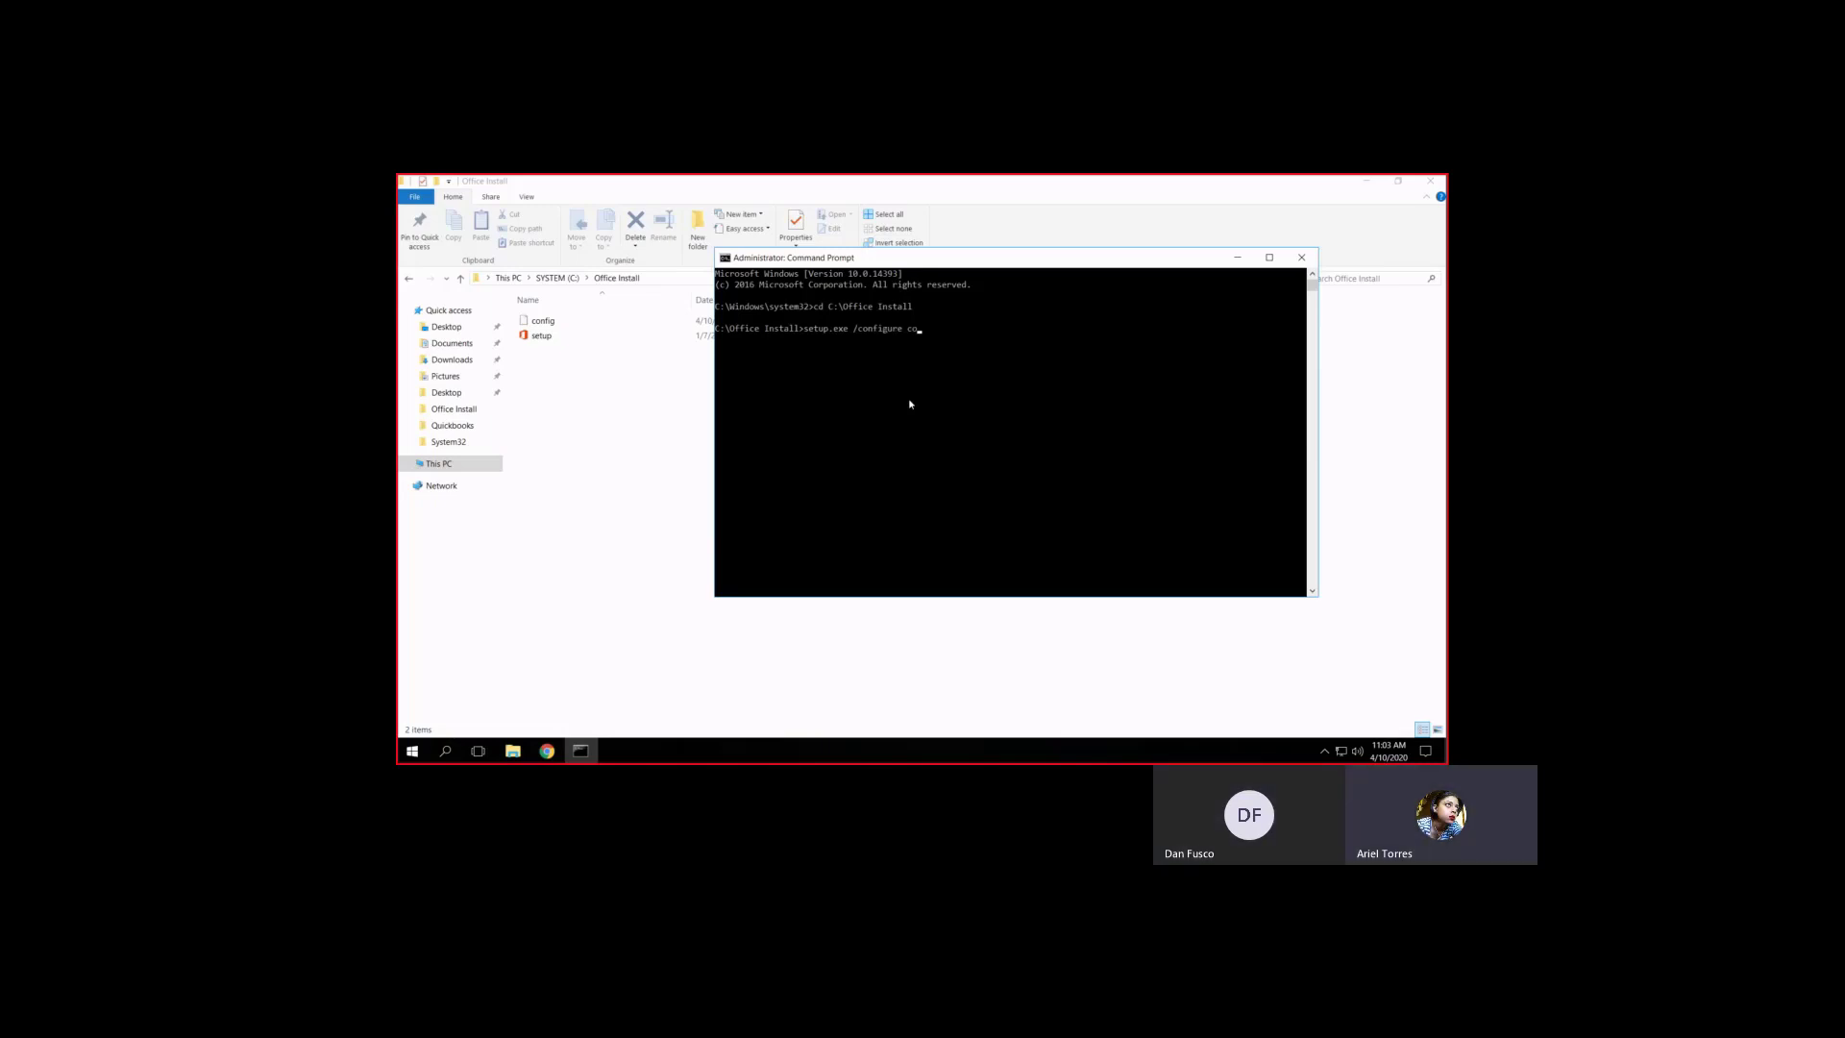
text(nfig)
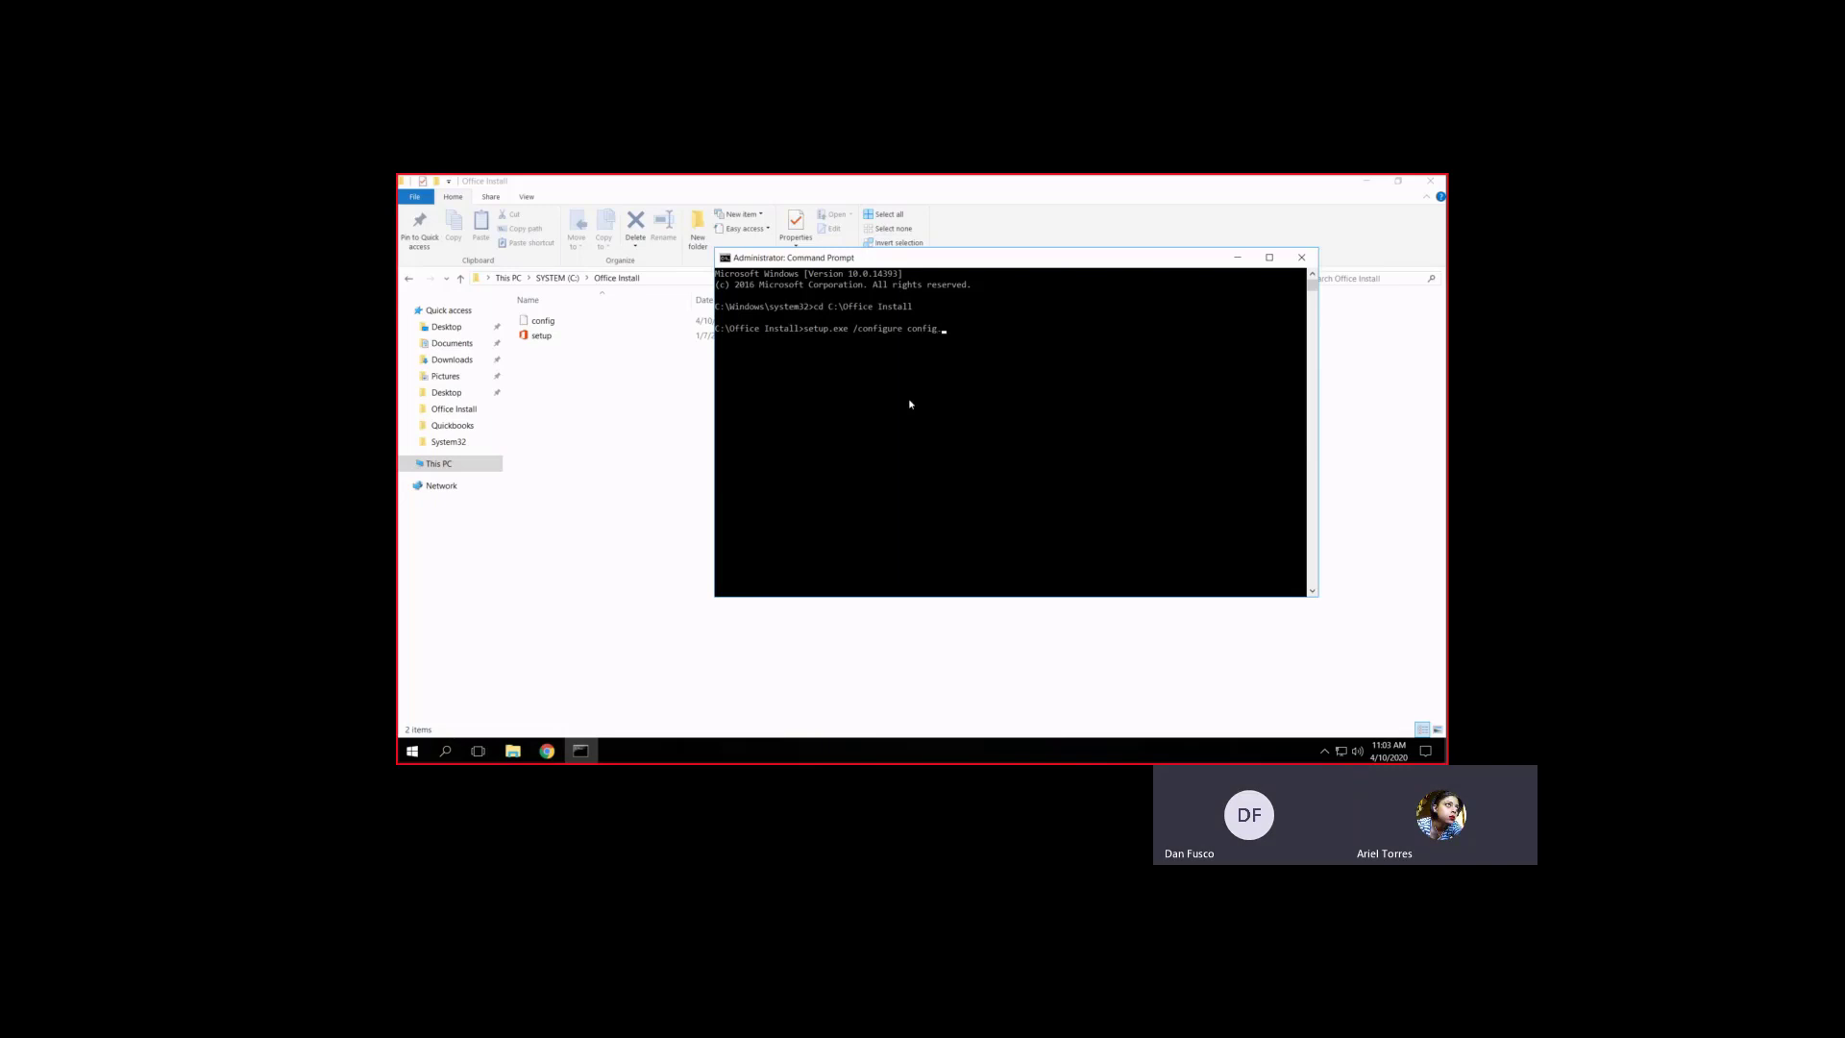
text(.)
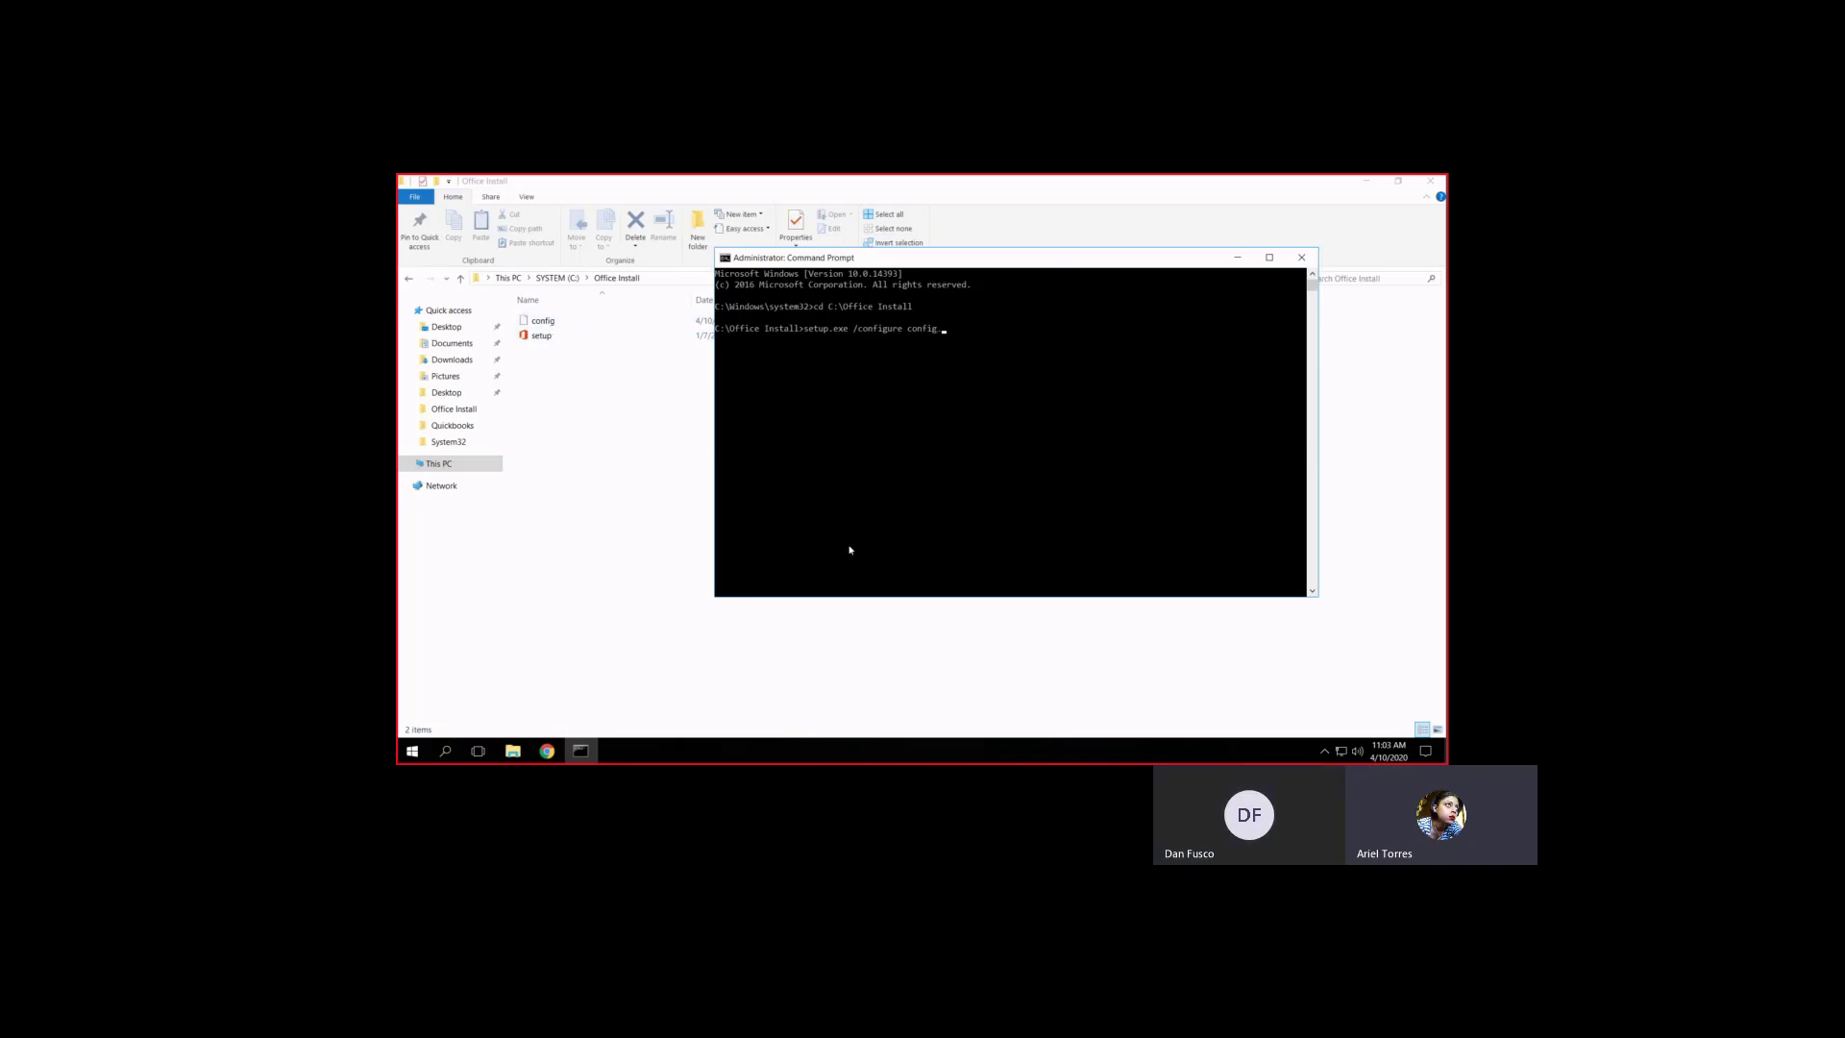
text(xml)
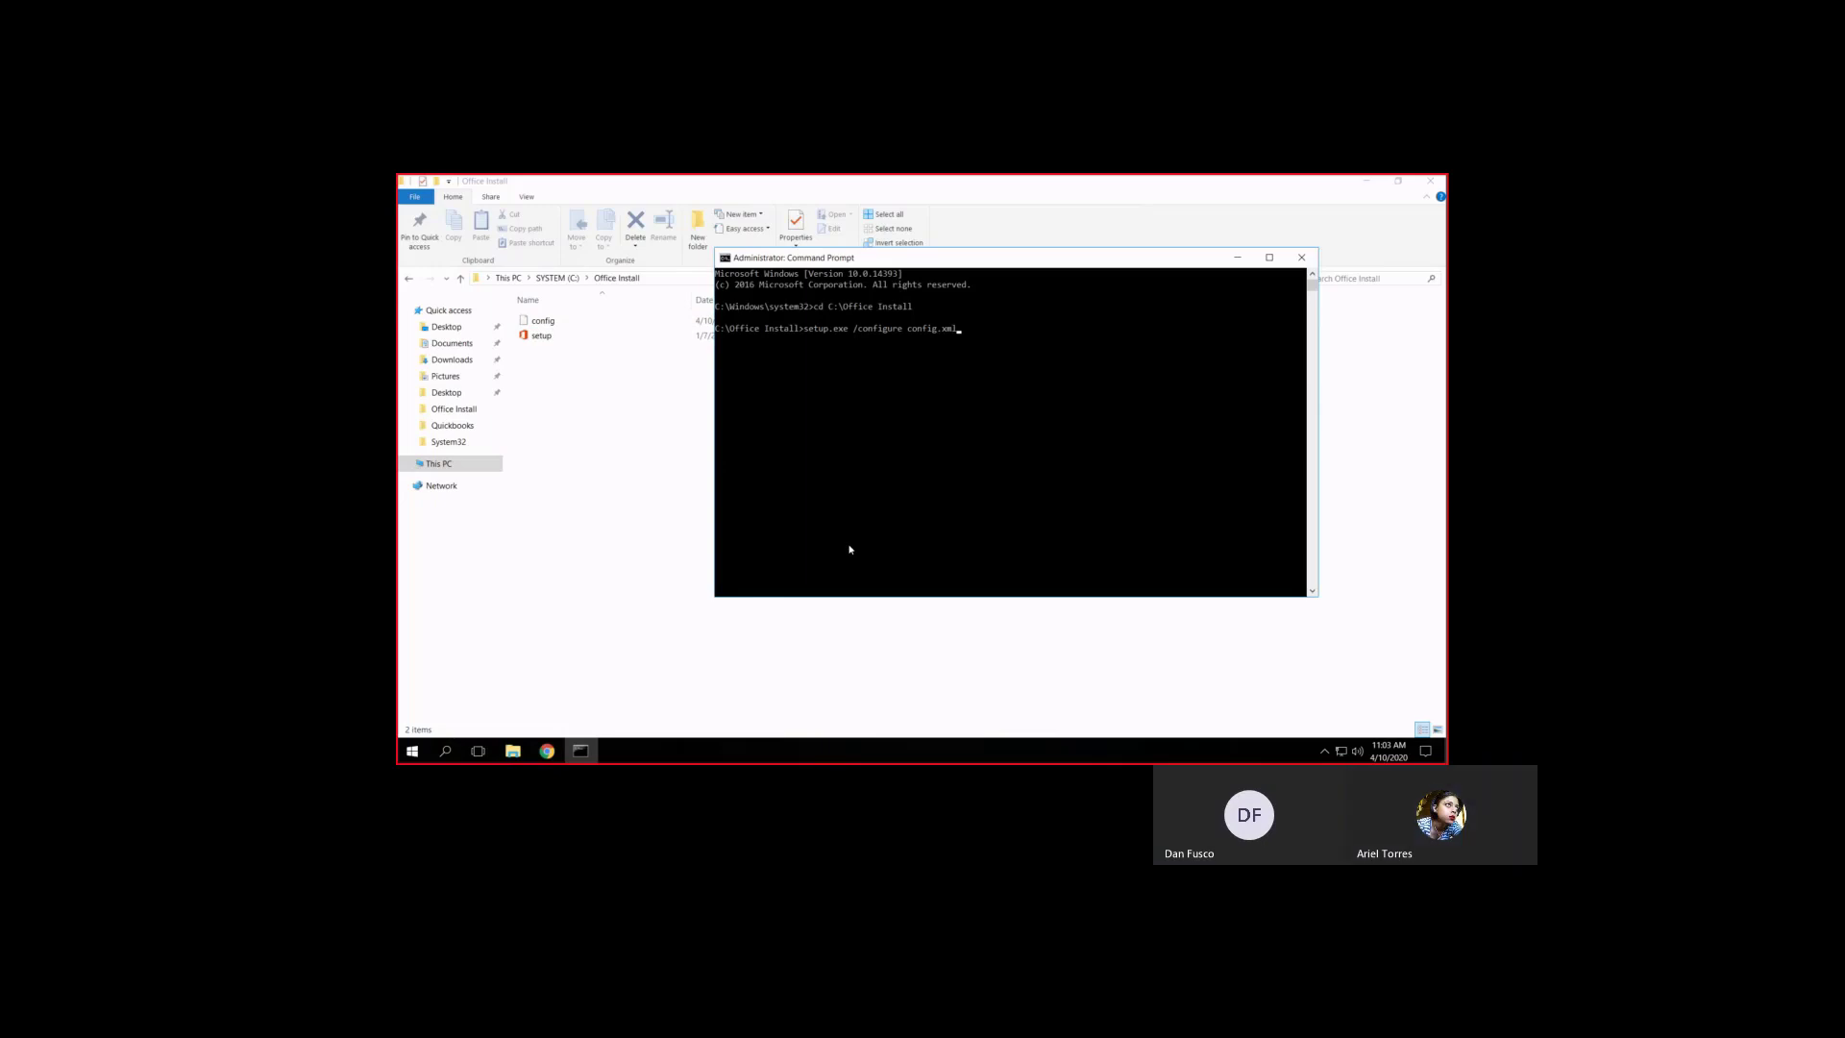
key(Return)
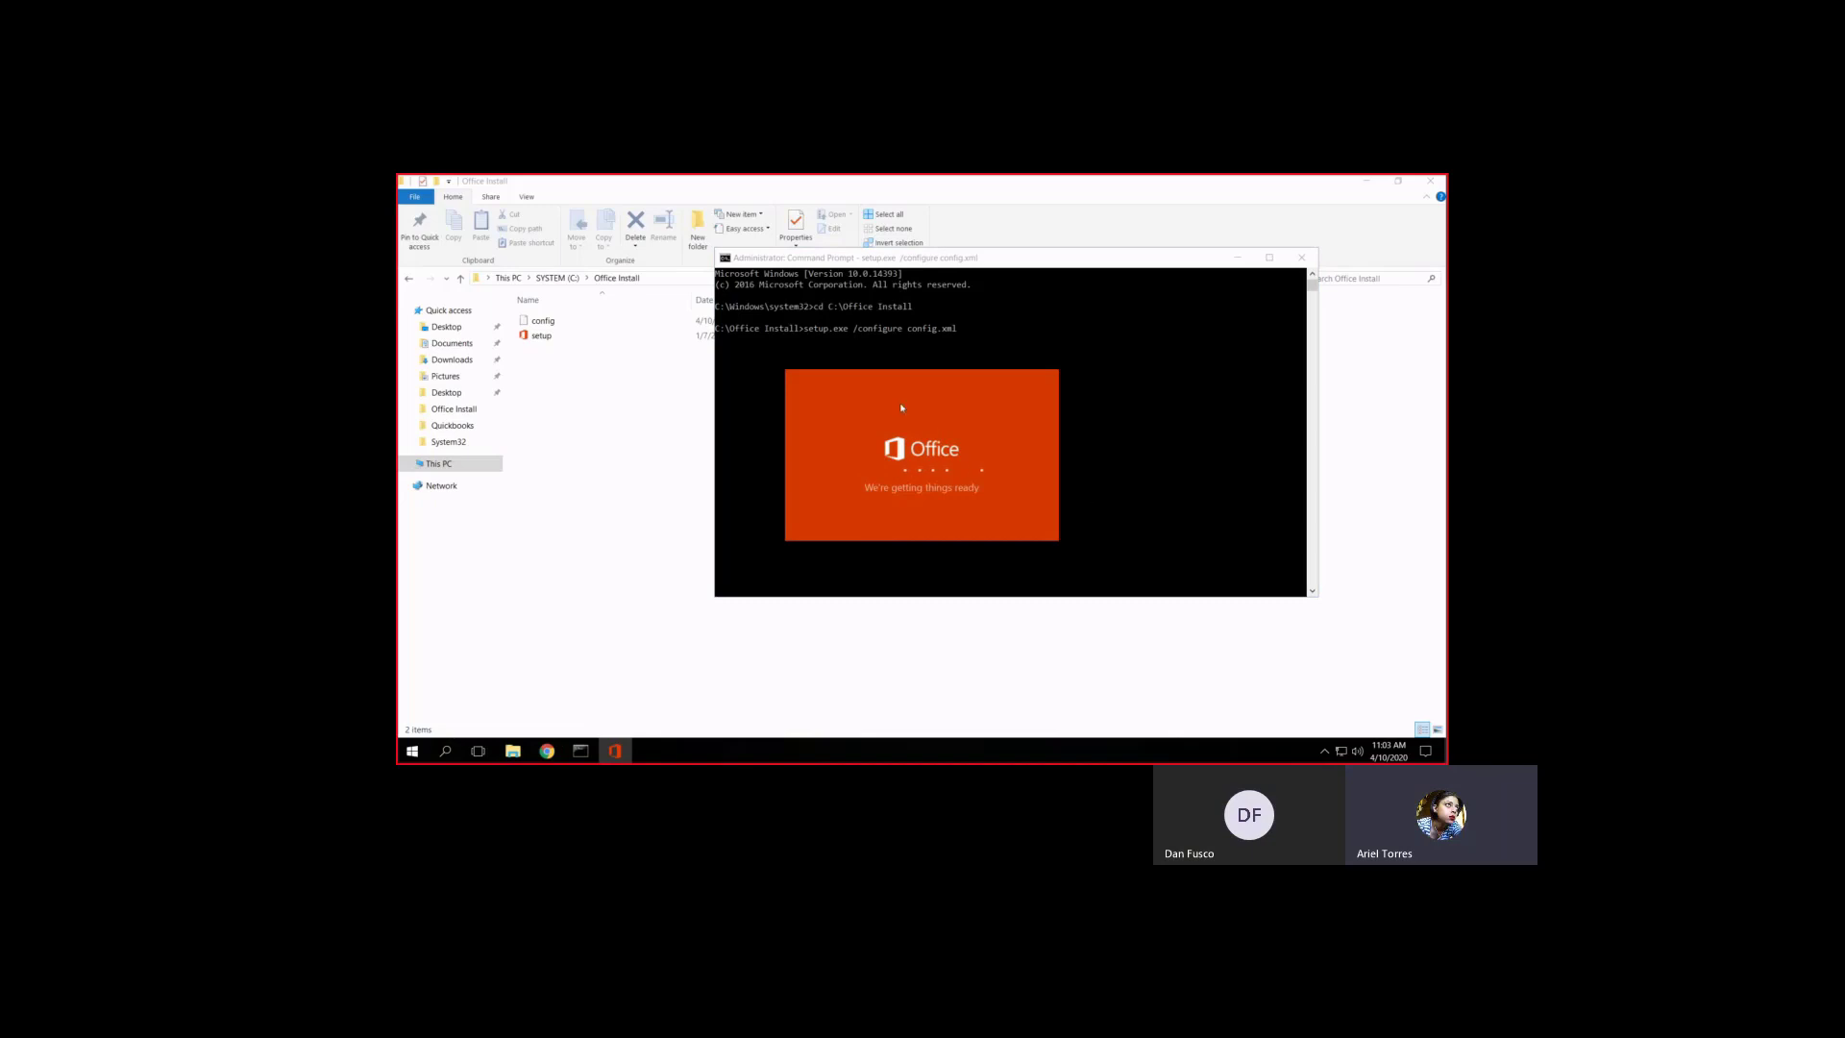
click(633, 392)
click(615, 751)
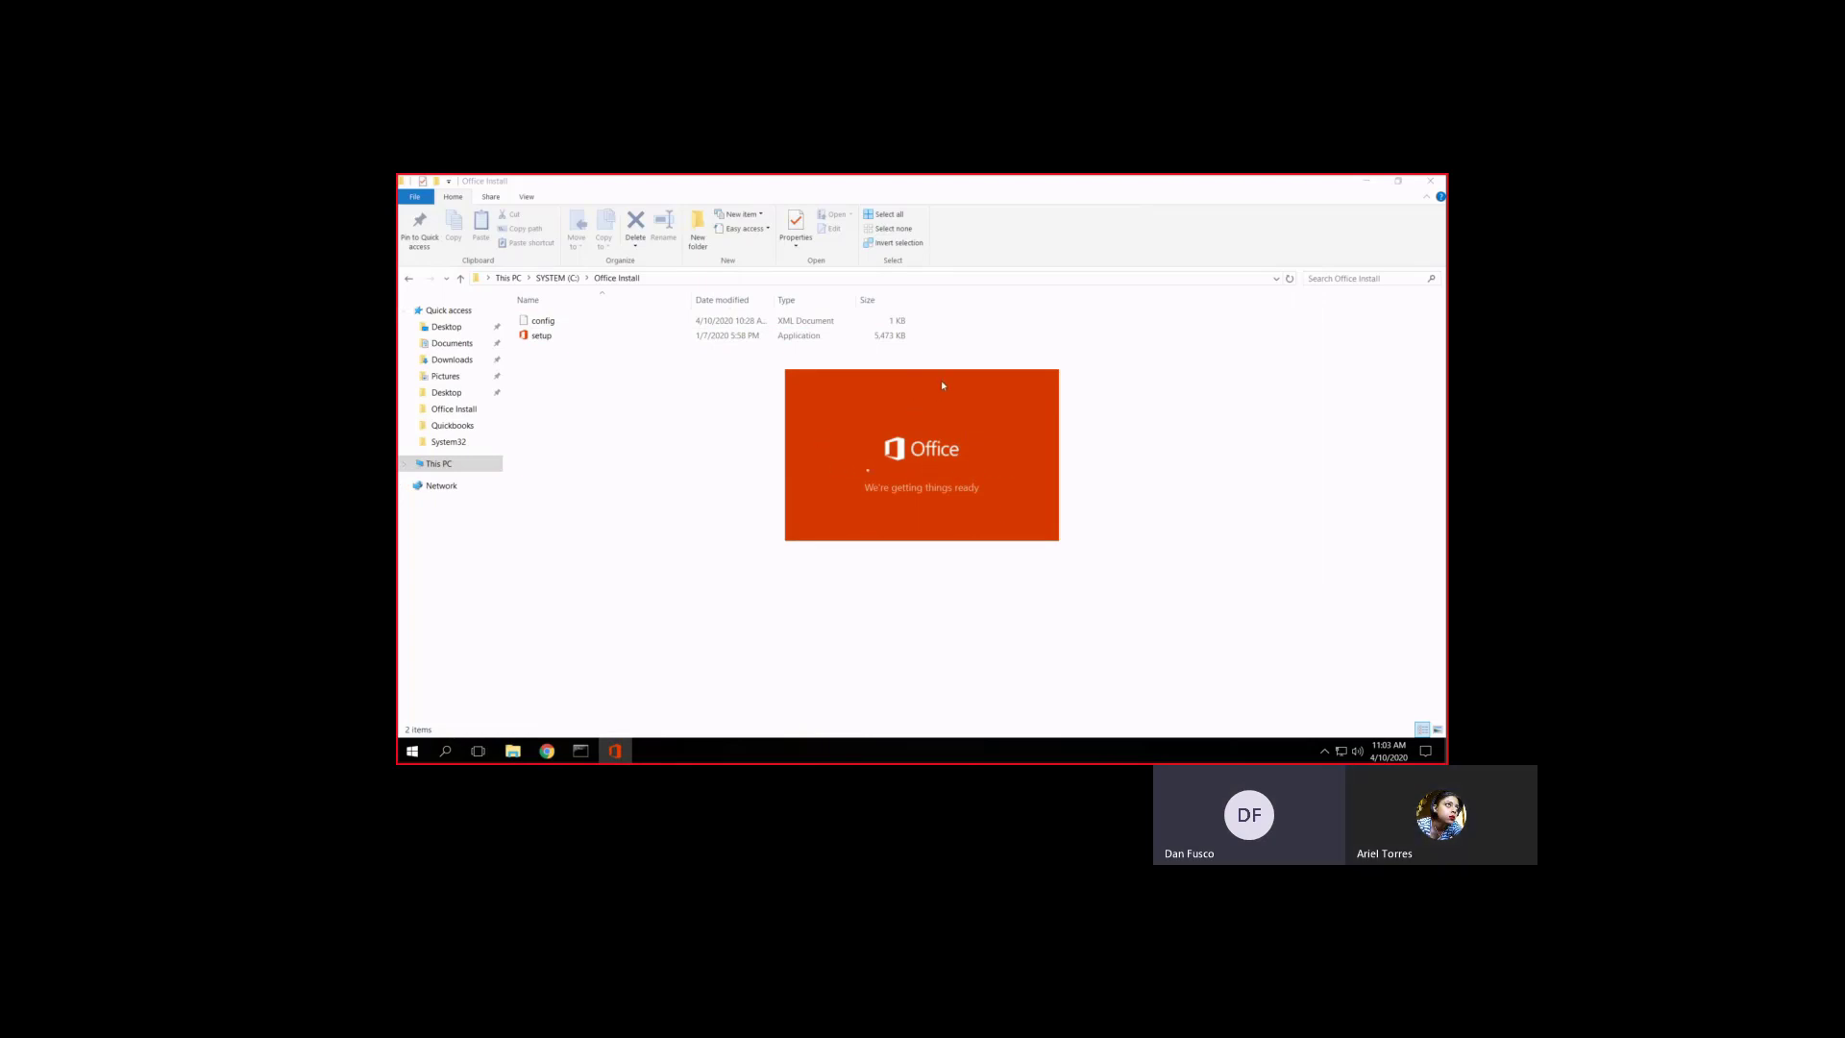
Launch Excel and dismiss the Office sign-in and product key prompts without signing in
click(412, 752)
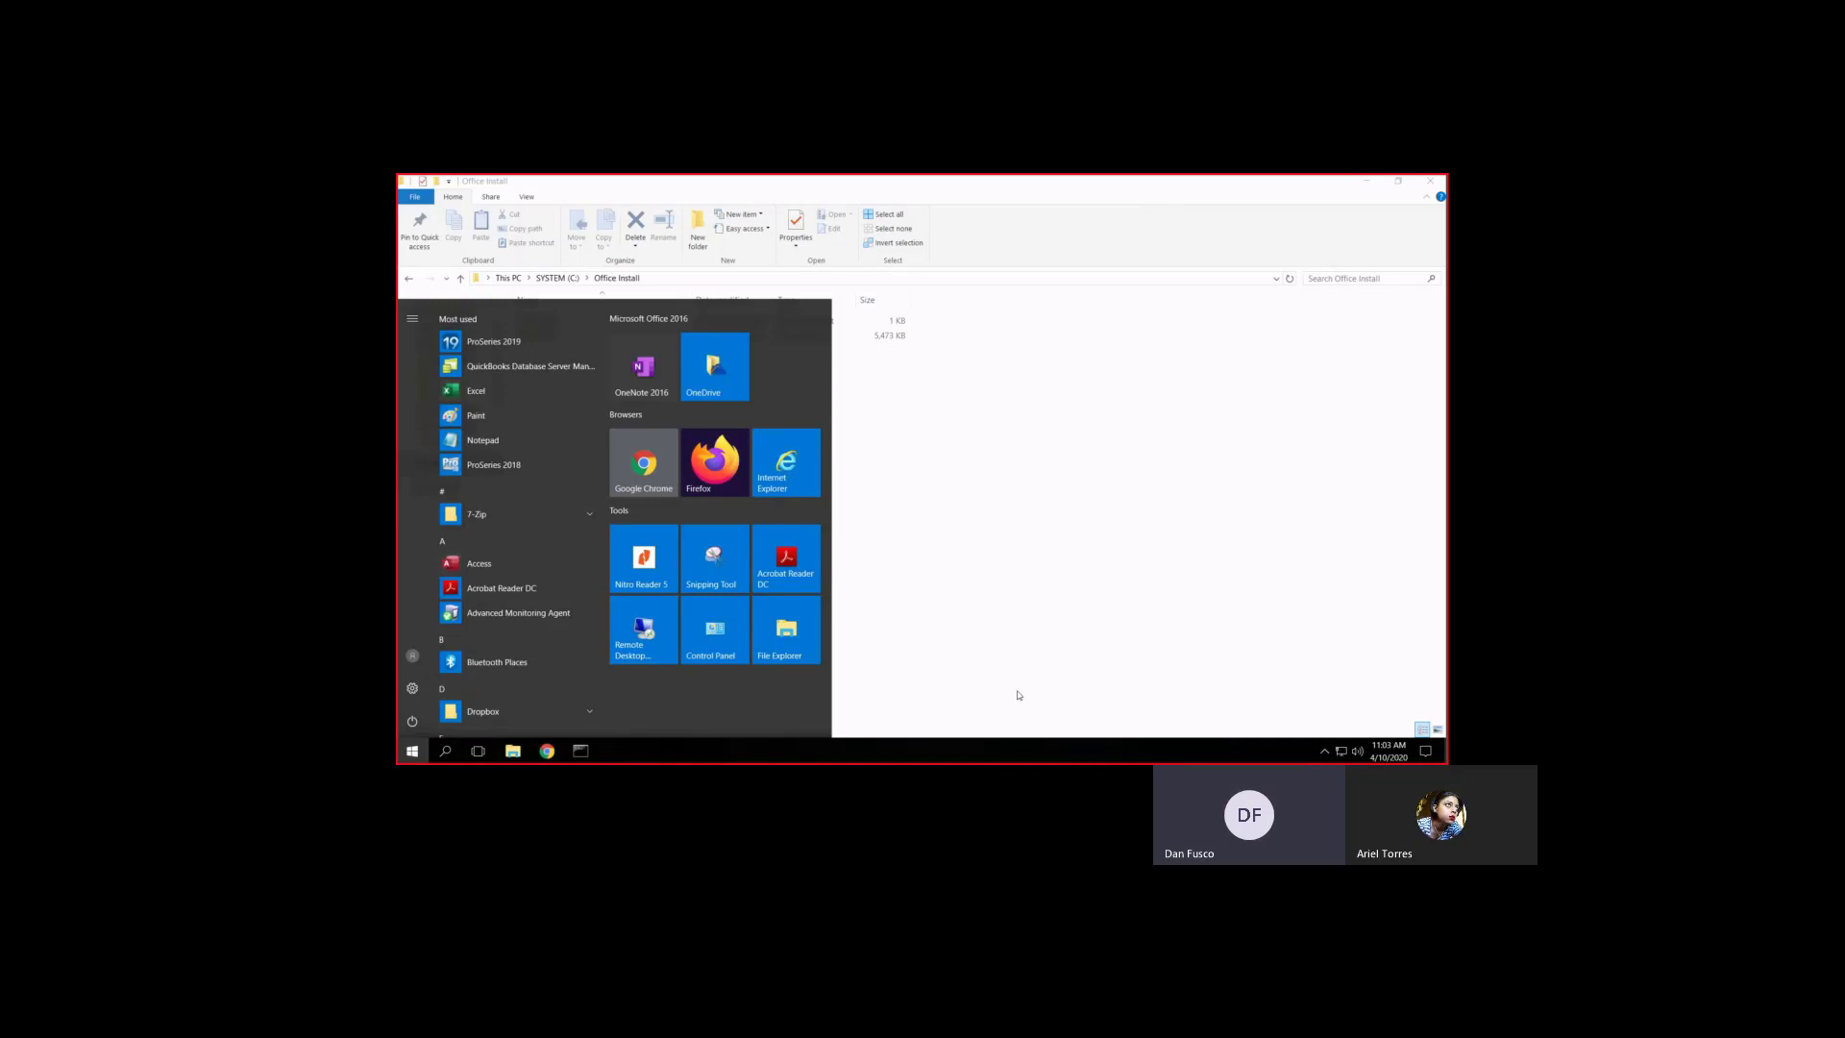
click(490, 395)
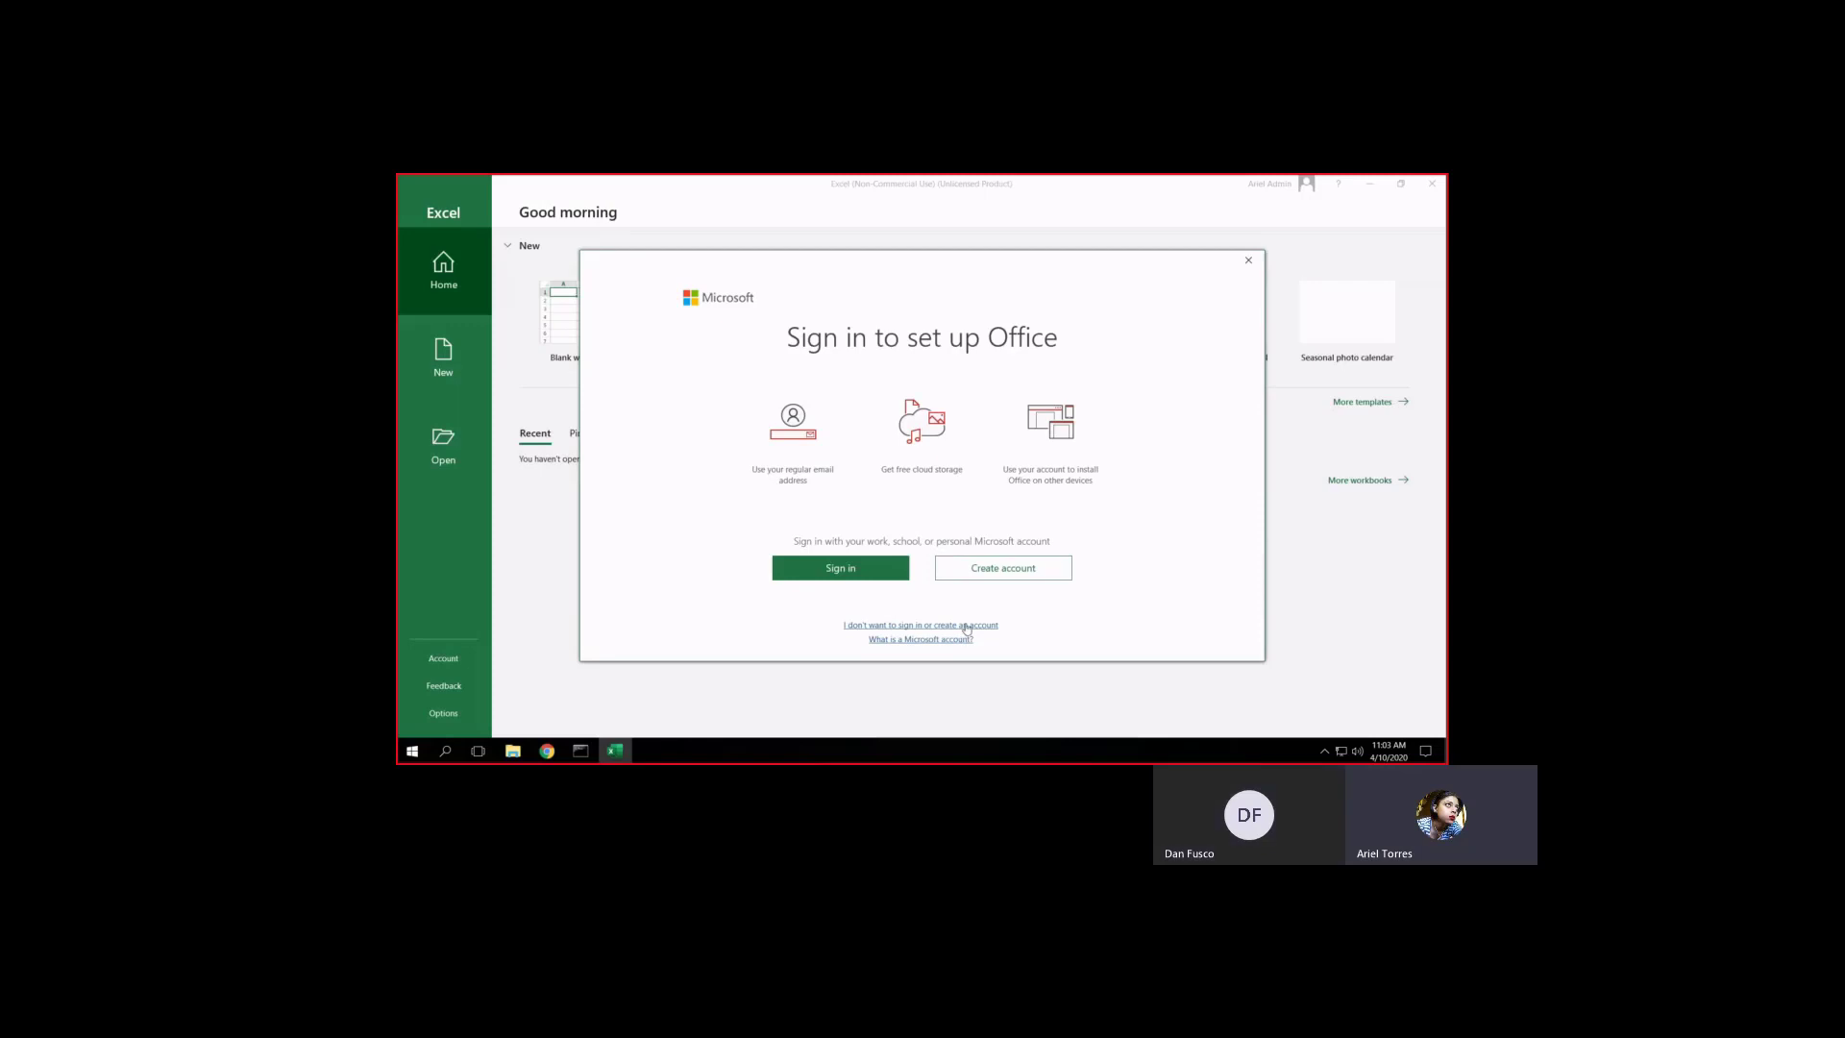
click(965, 626)
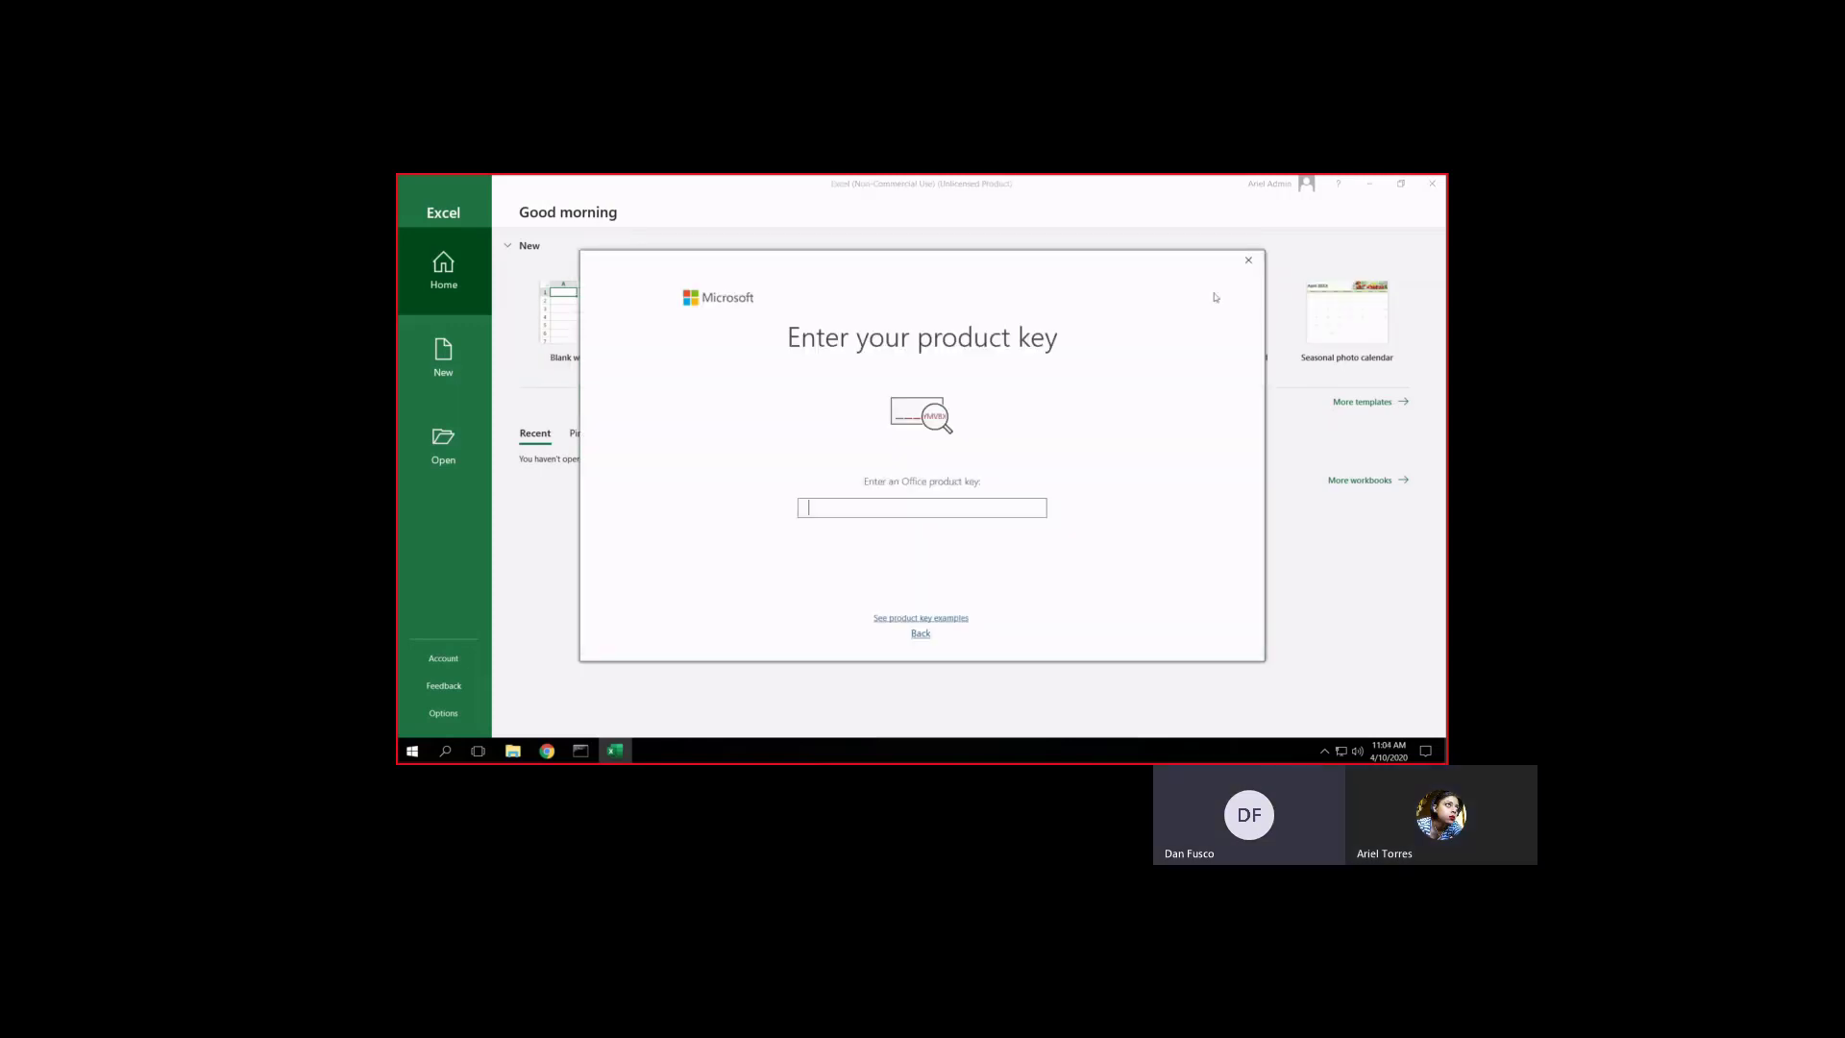
click(1249, 261)
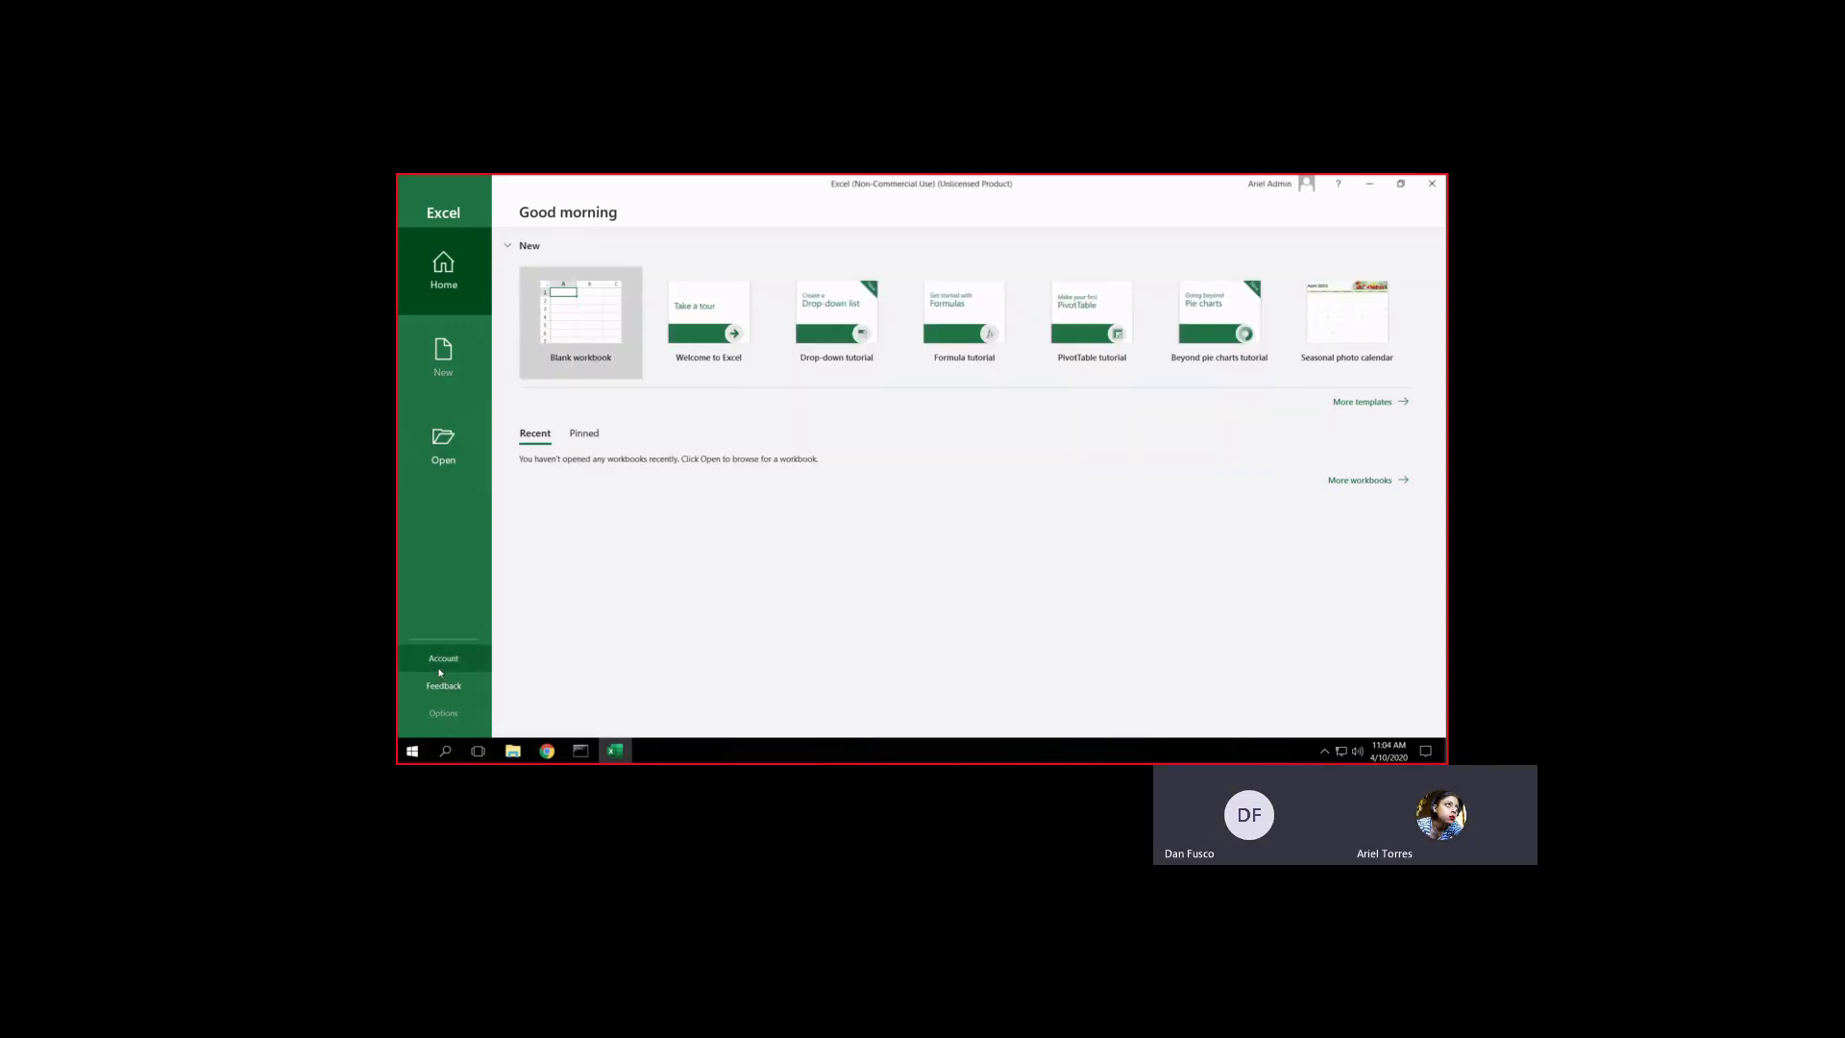
Examine the Office update options, version and update channel on Excel's Account page, and close Excel
click(443, 659)
click(859, 365)
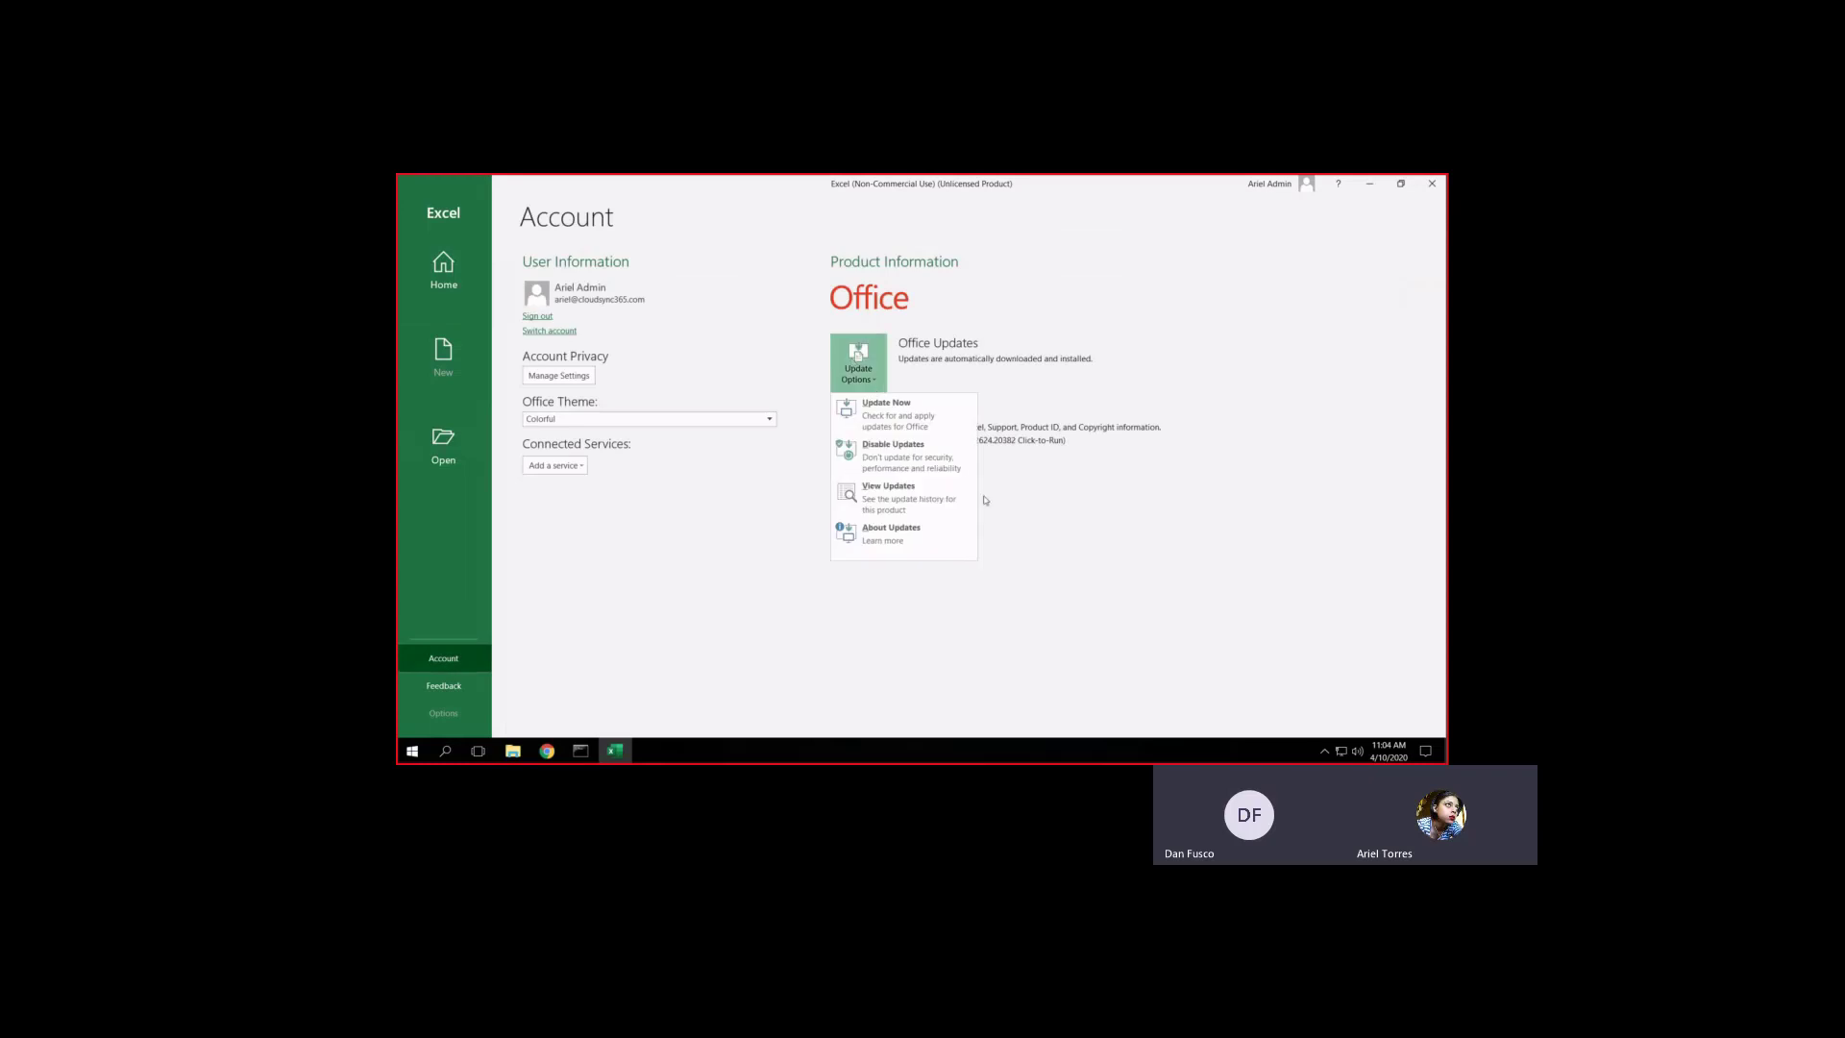
click(926, 420)
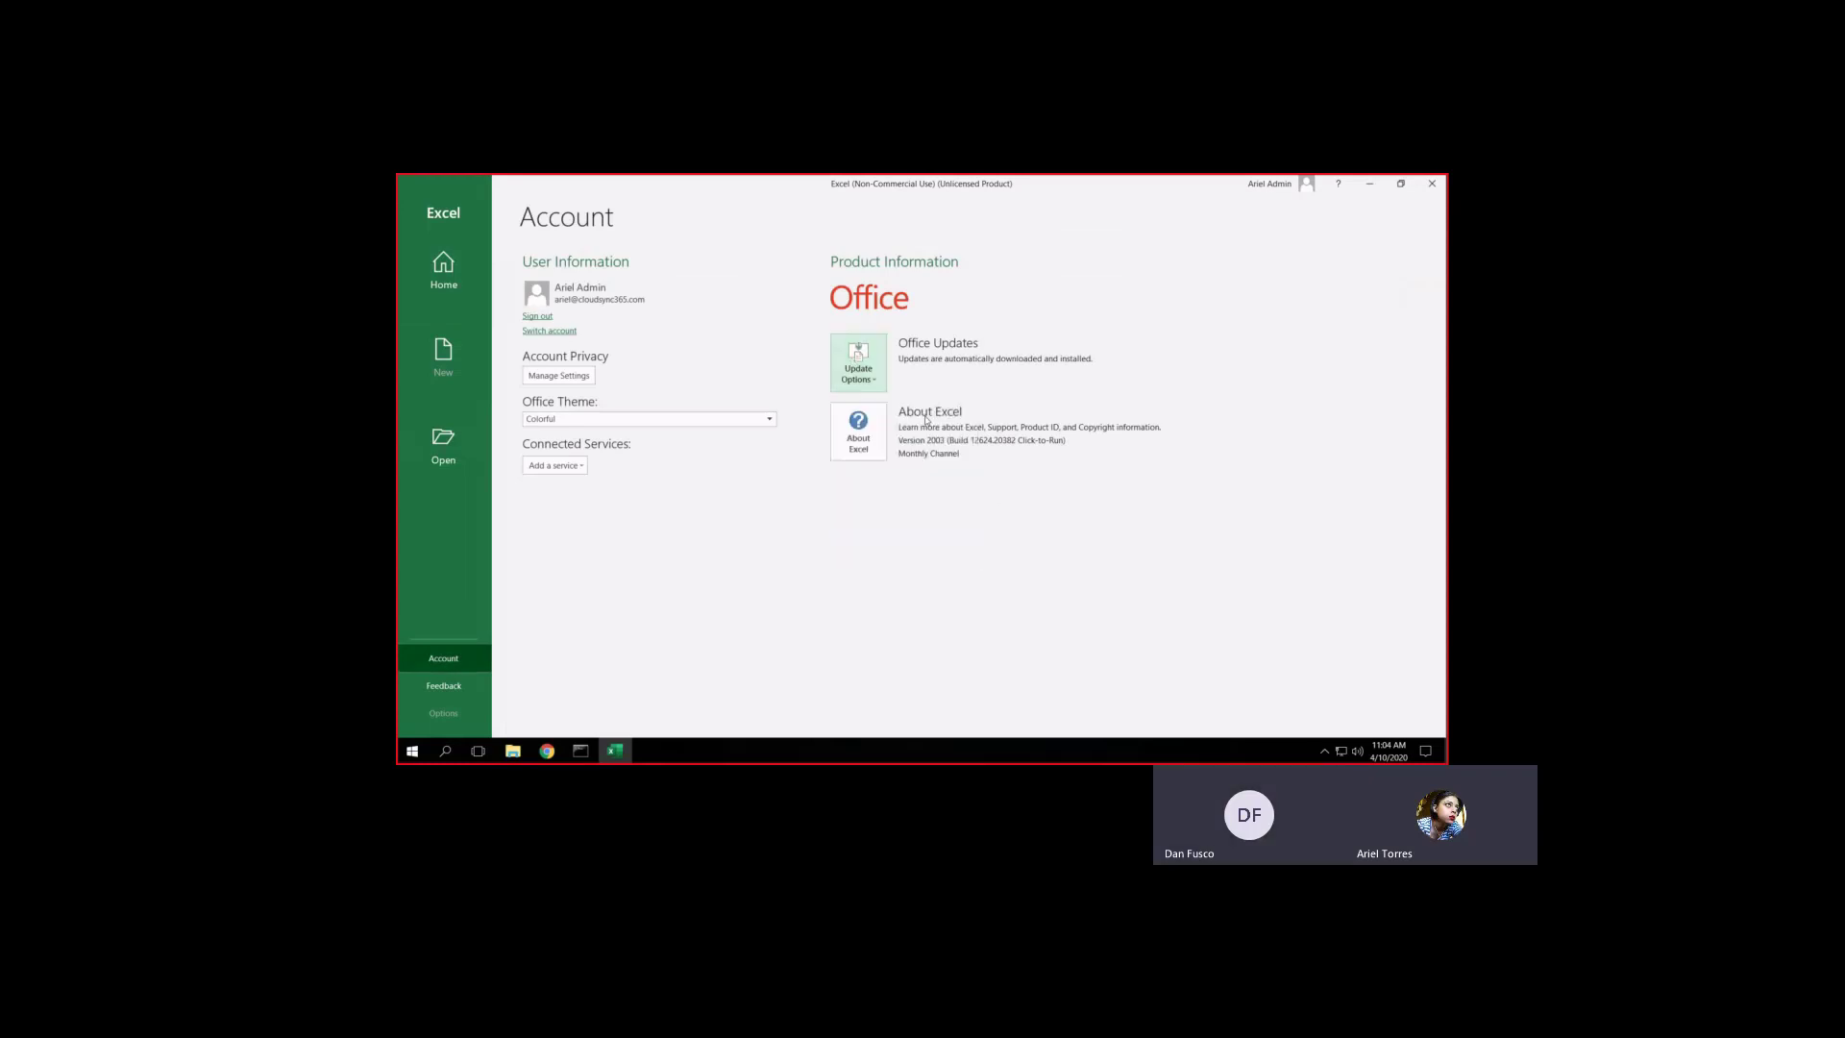
click(870, 375)
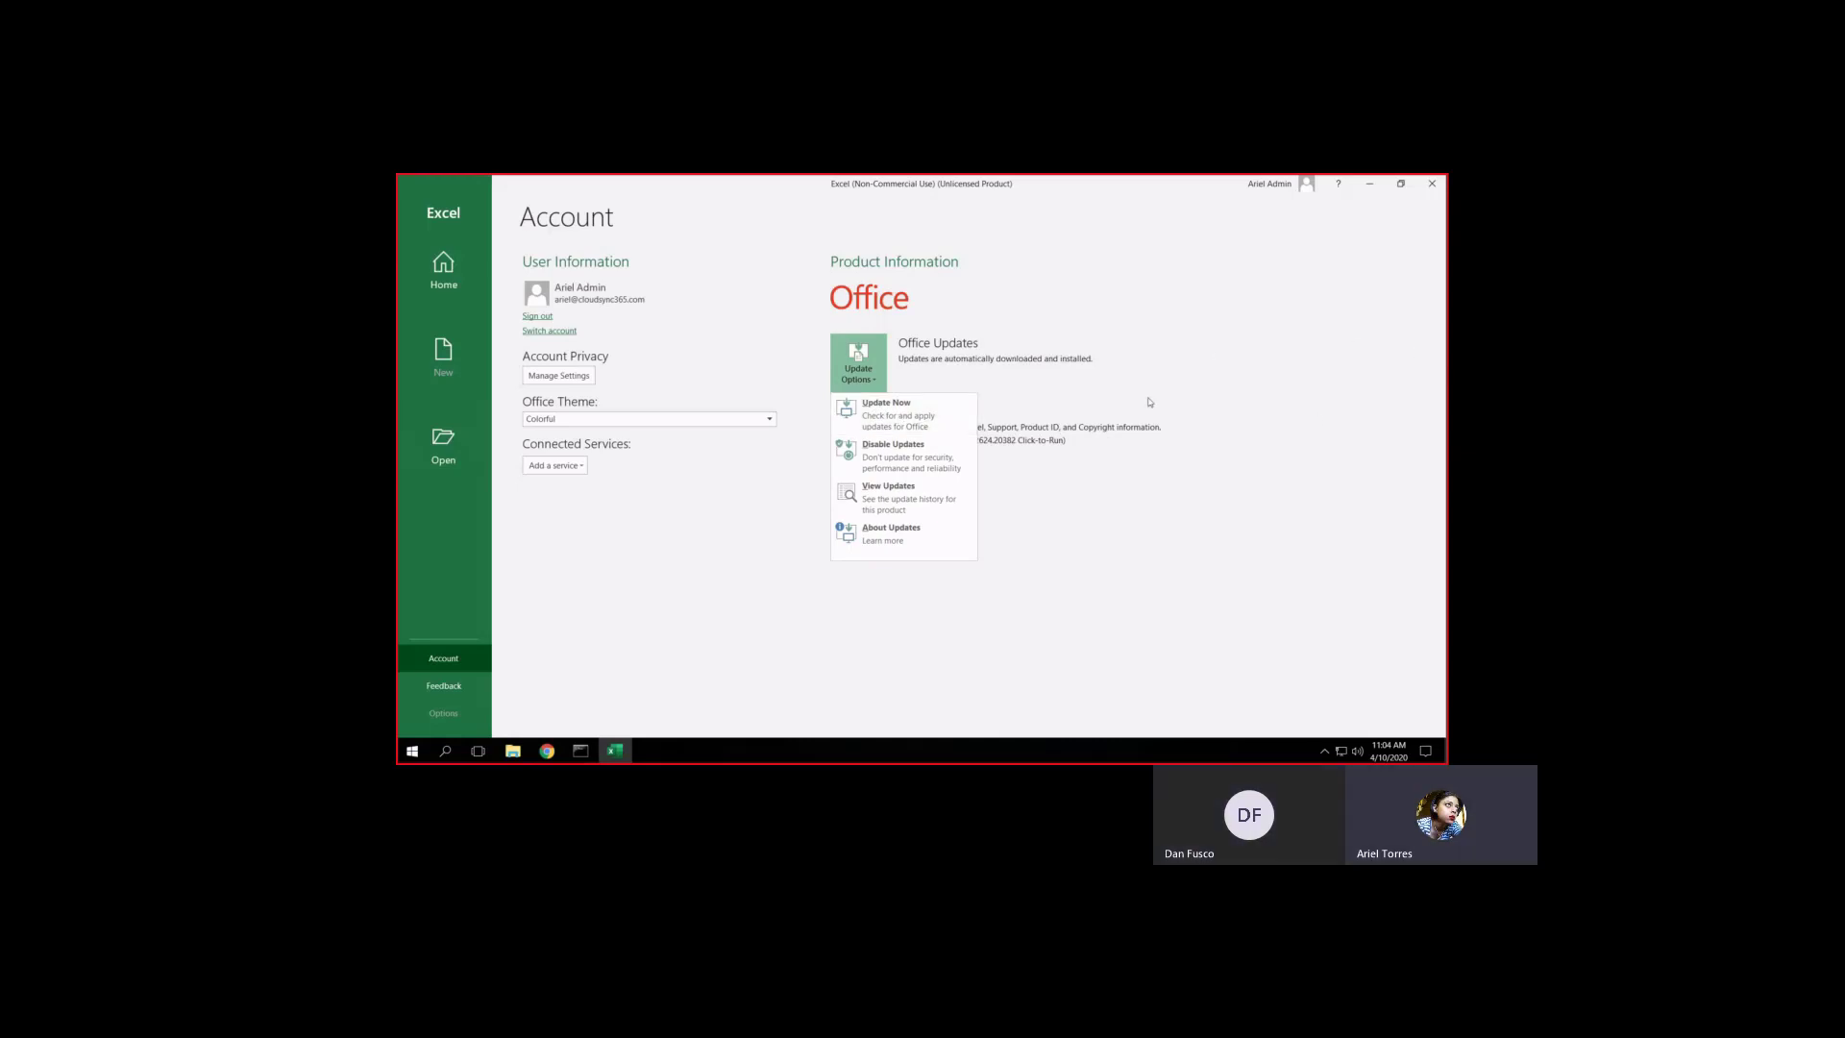
key(Escape)
key(Return)
key(Escape)
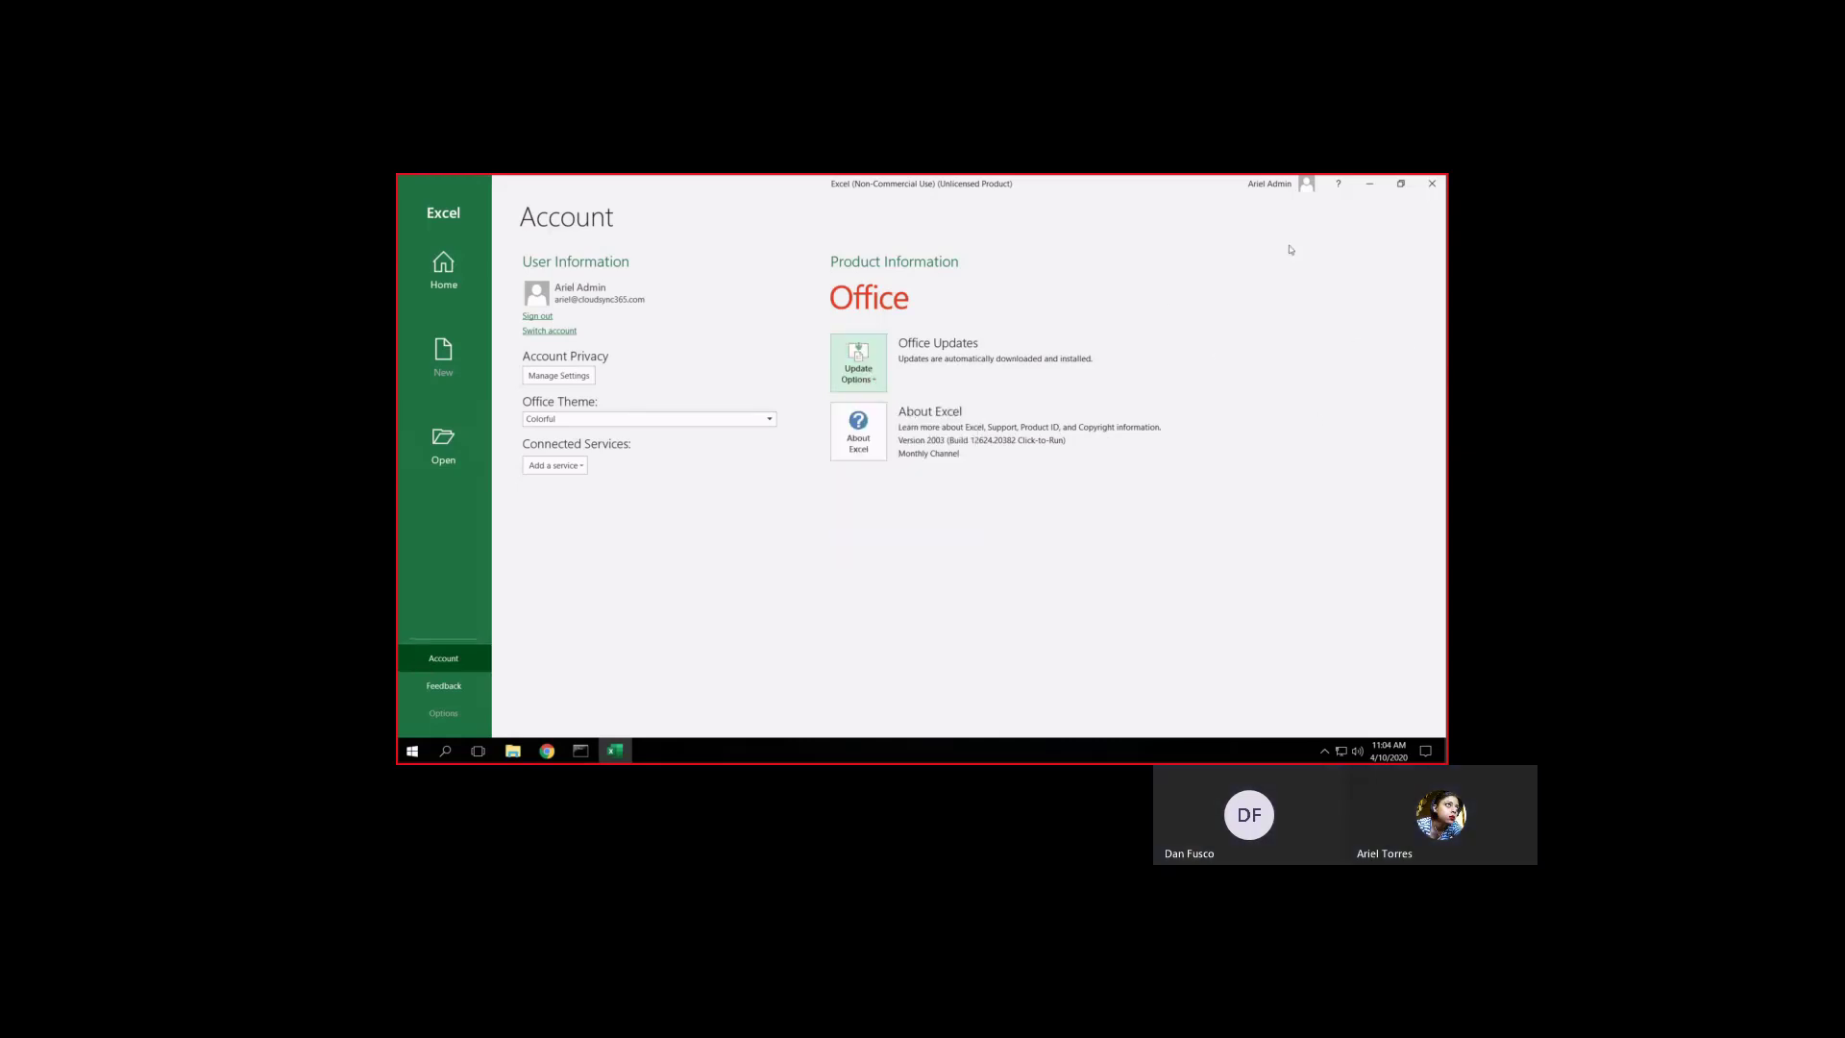
click(1442, 180)
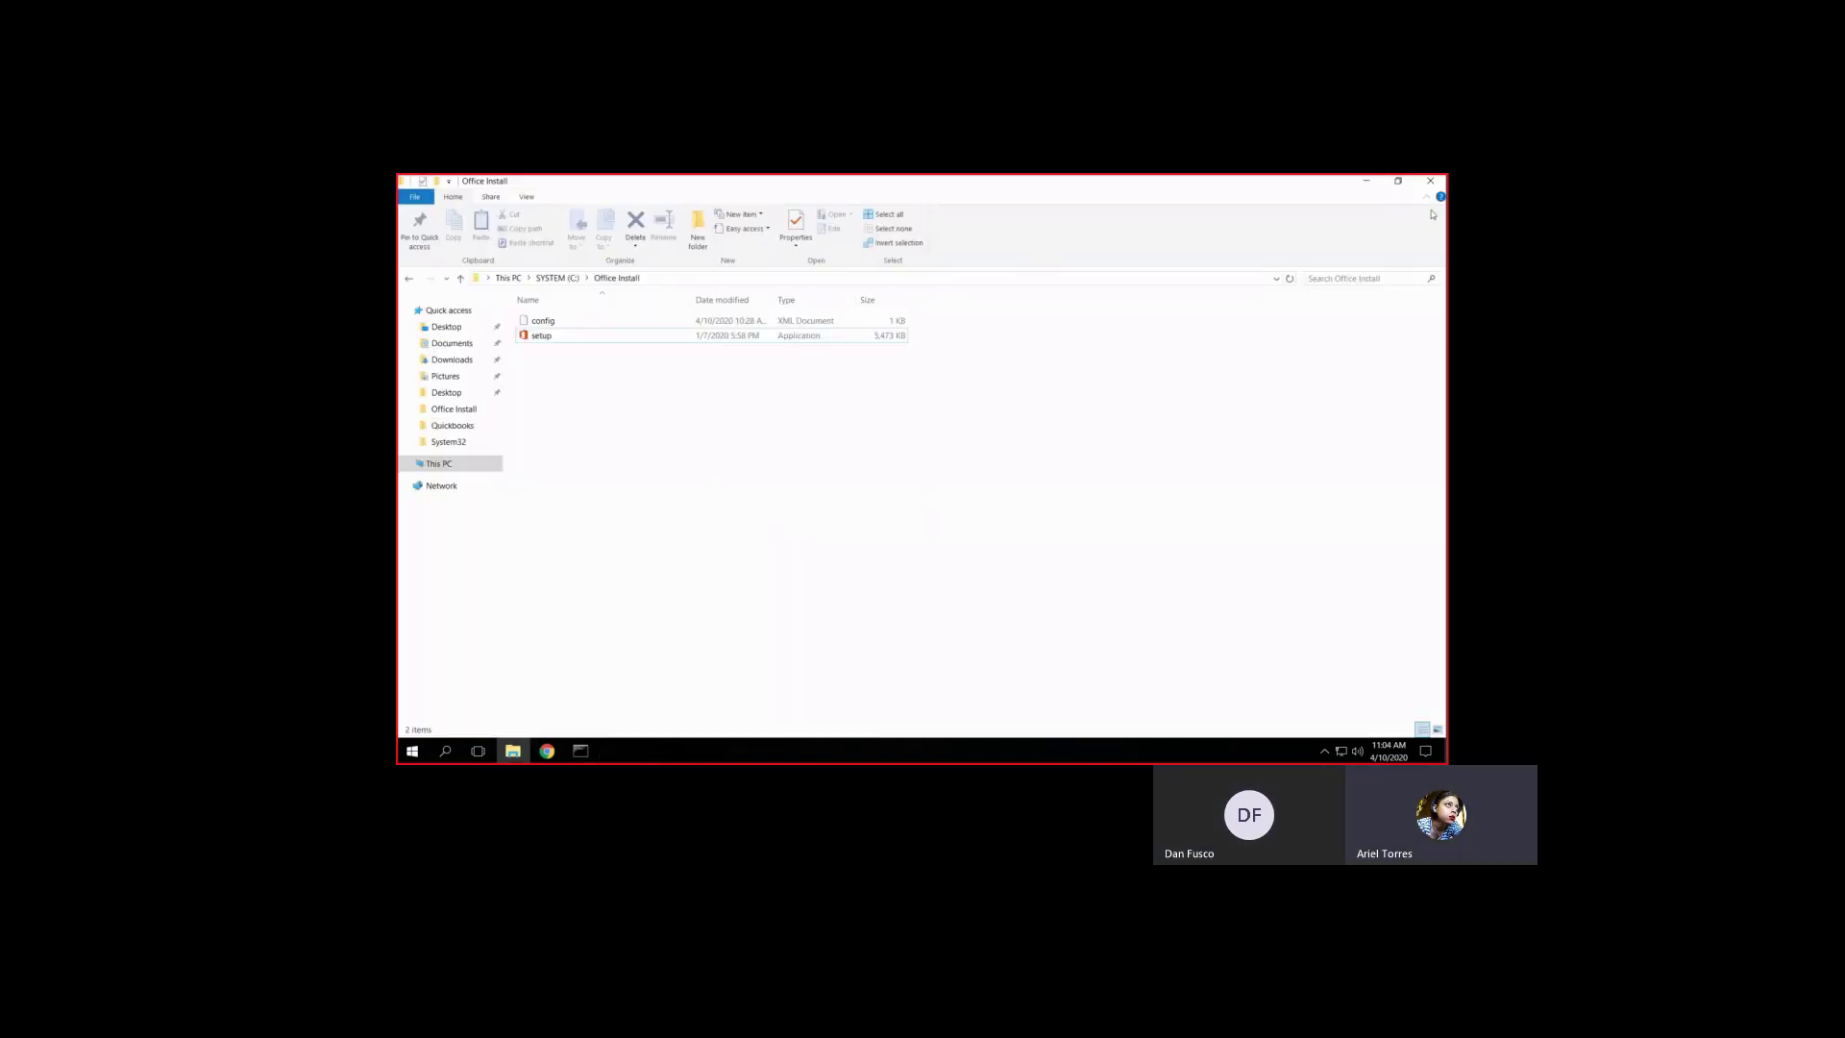